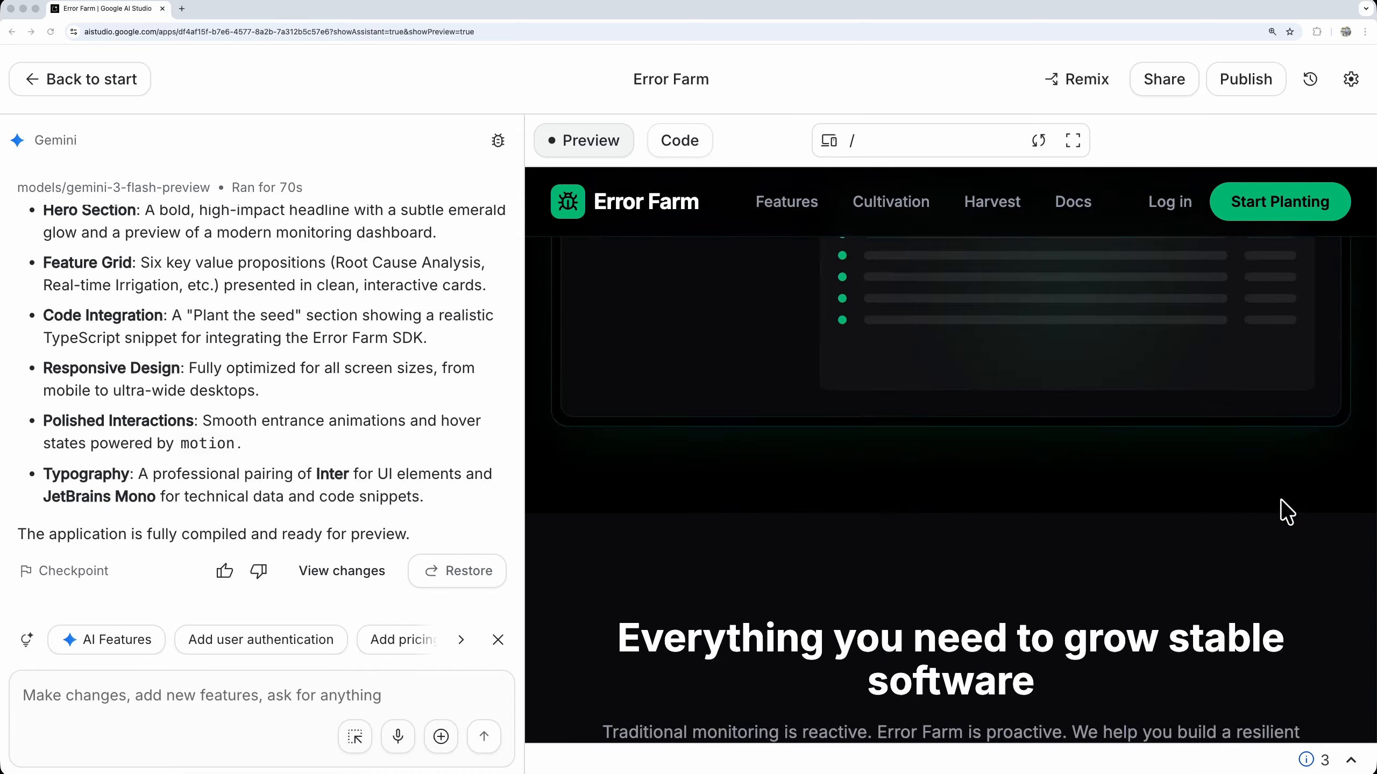
{"action": "scroll", "coordinate": [1286, 512], "scroll_direction": "down", "scroll_amount": 5}
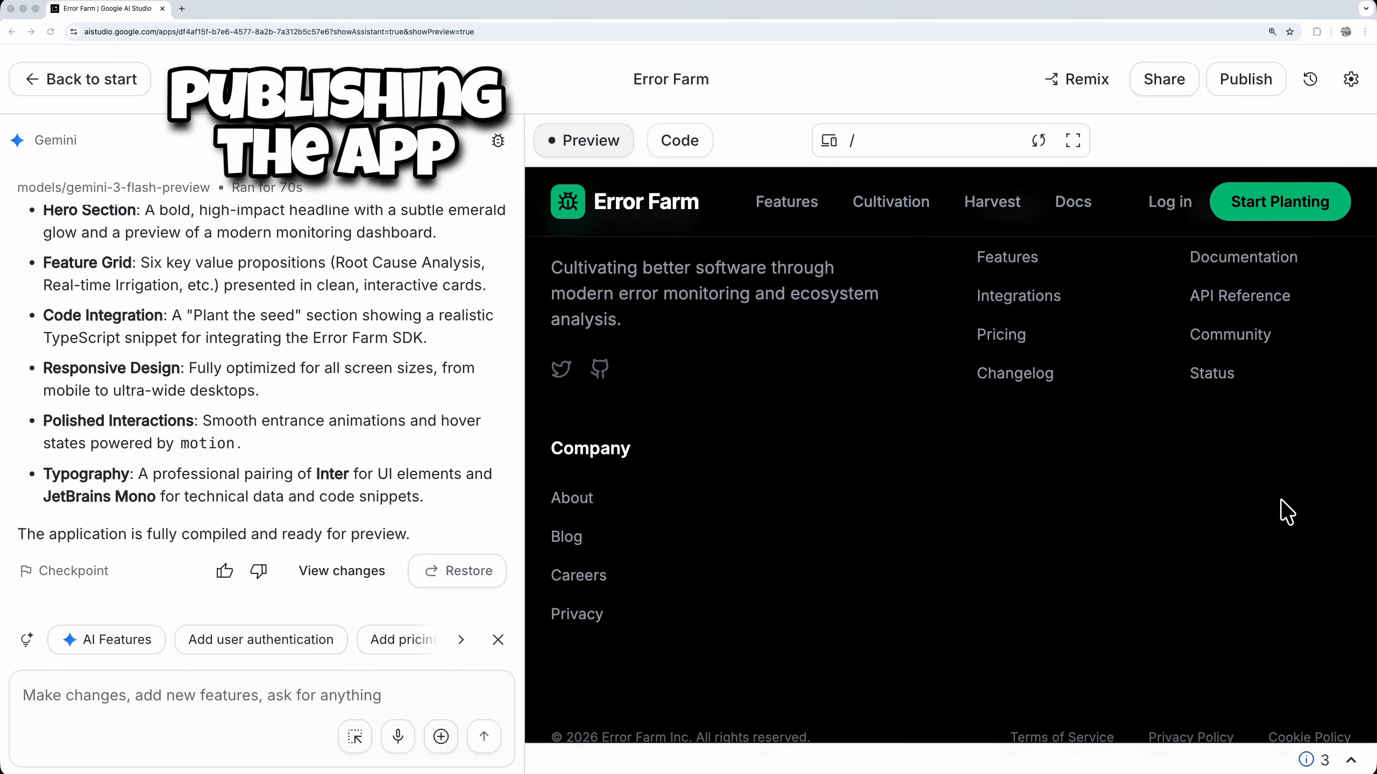
Create a Google Cloud project named "Error Farm Landing" and select it as the project for publishing the app
{"action": "scroll", "coordinate": [1288, 521], "scroll_direction": "up", "scroll_amount": 15}
{"action": "scroll", "coordinate": [1287, 539], "scroll_direction": "up", "scroll_amount": 6}
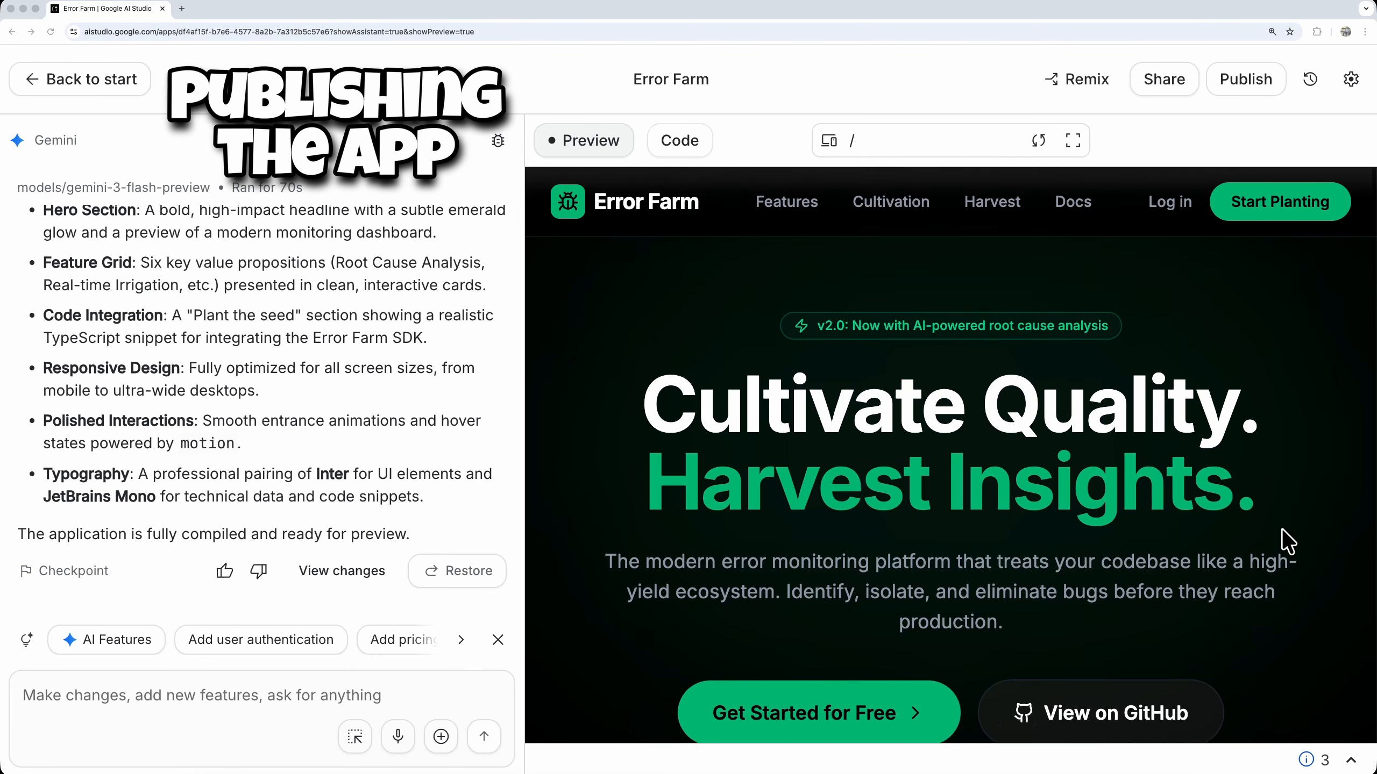
{"action": "left_click", "coordinate": [1245, 82]}
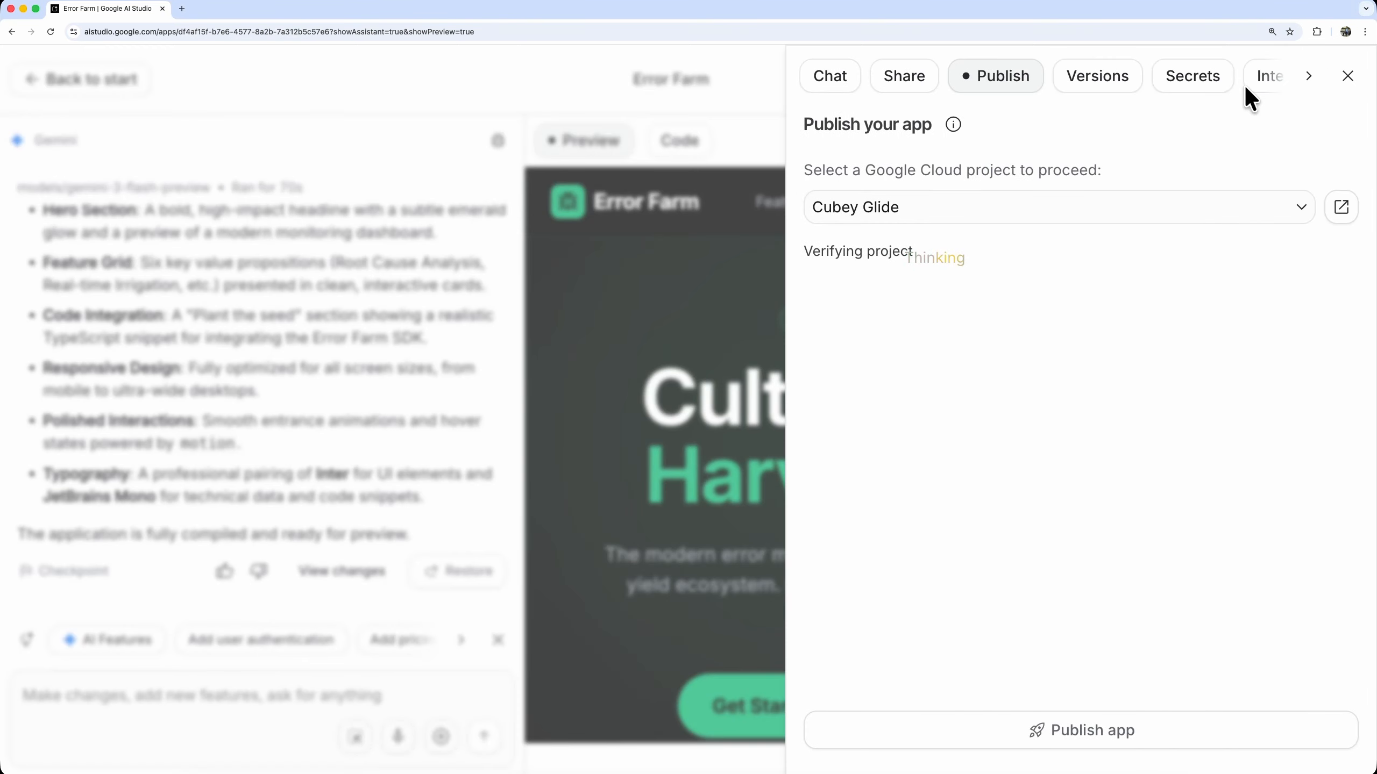
{"action": "left_click", "coordinate": [1203, 217]}
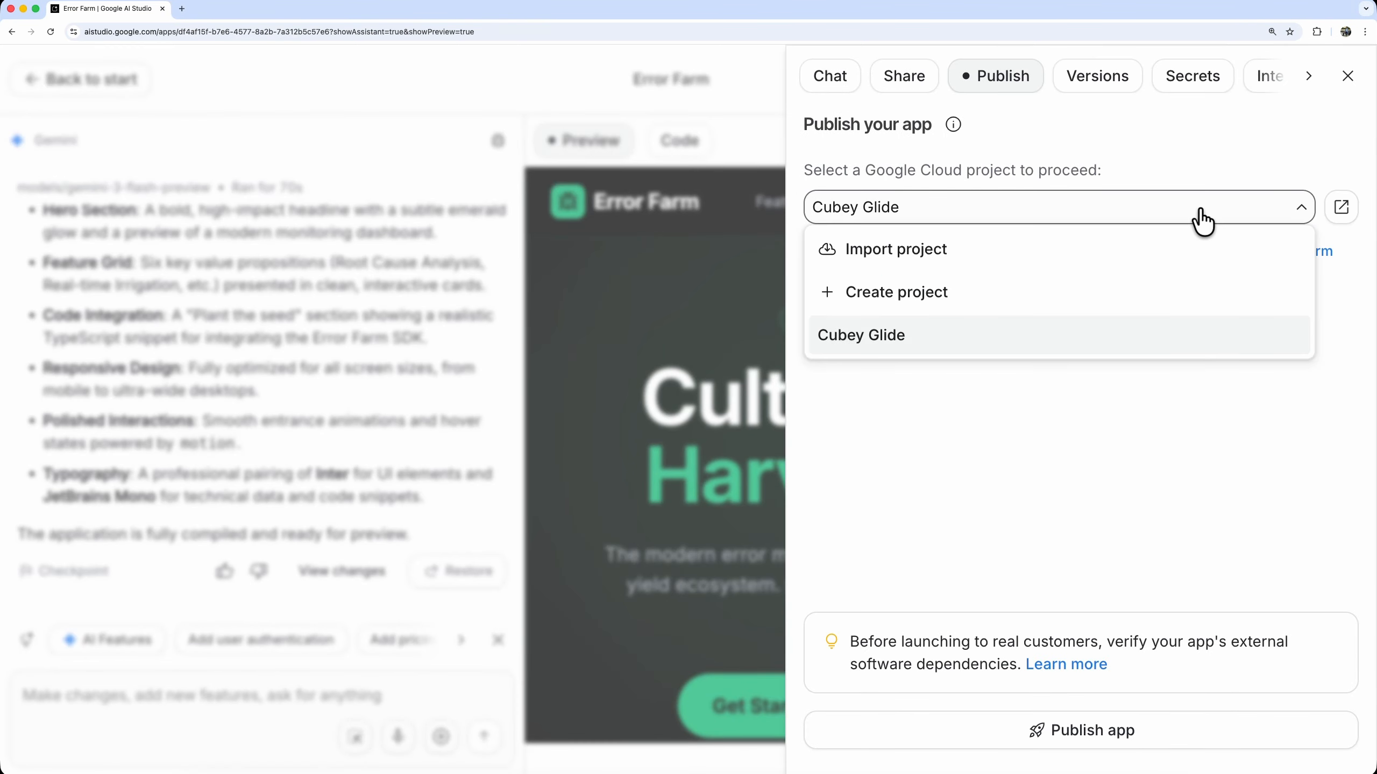
{"action": "left_click", "coordinate": [942, 294]}
{"action": "left_click", "coordinate": [705, 417]}
{"action": "key", "text": "super+a"}
{"action": "type", "text": "Error Farm Landing"}
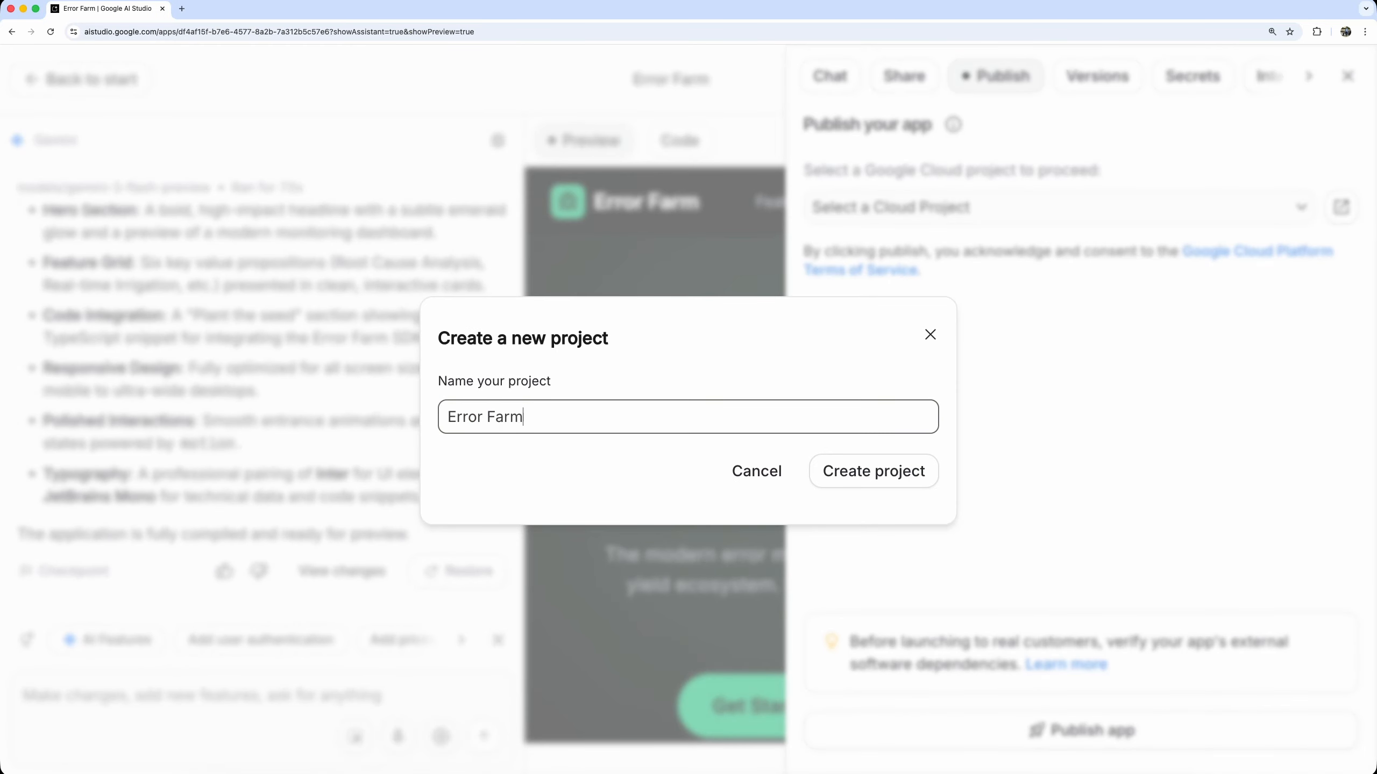
{"action": "left_click", "coordinate": [857, 475]}
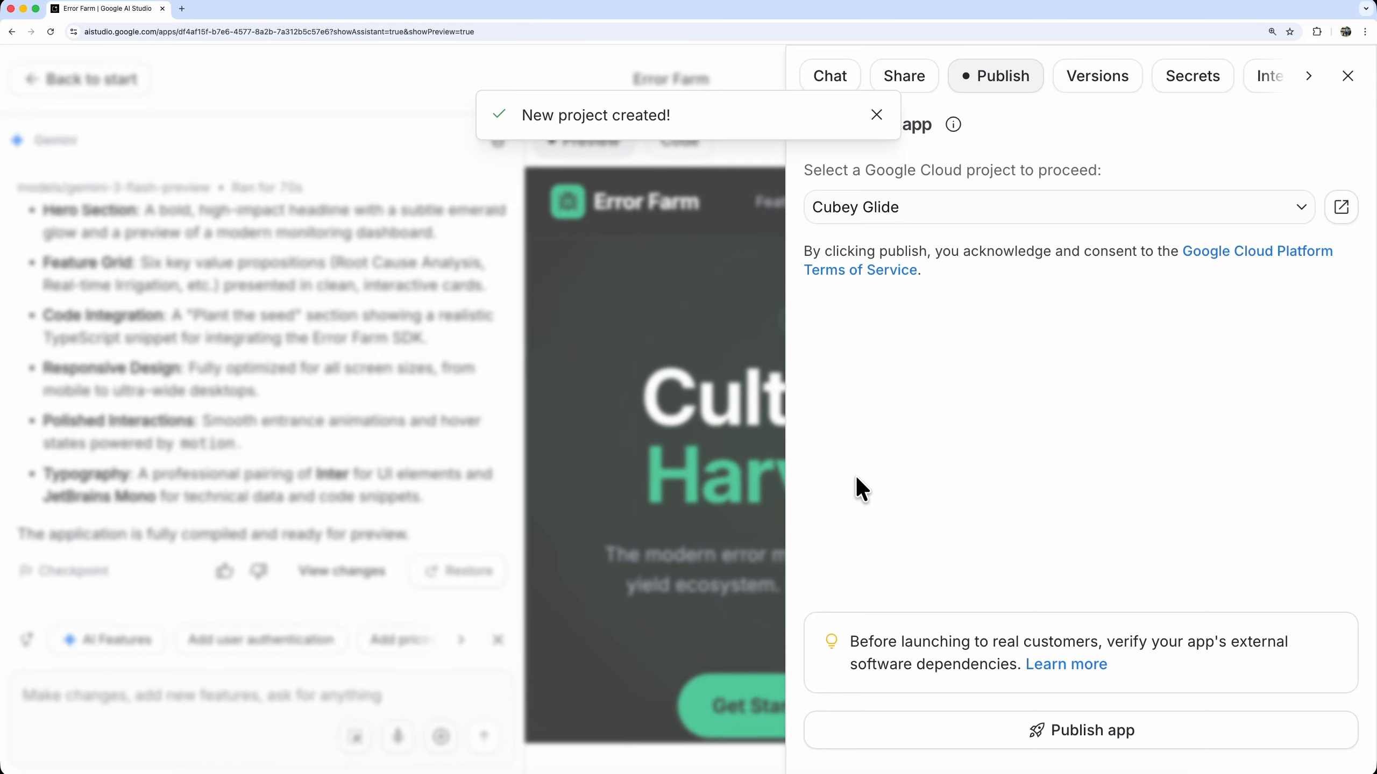
{"action": "left_click", "coordinate": [1190, 208]}
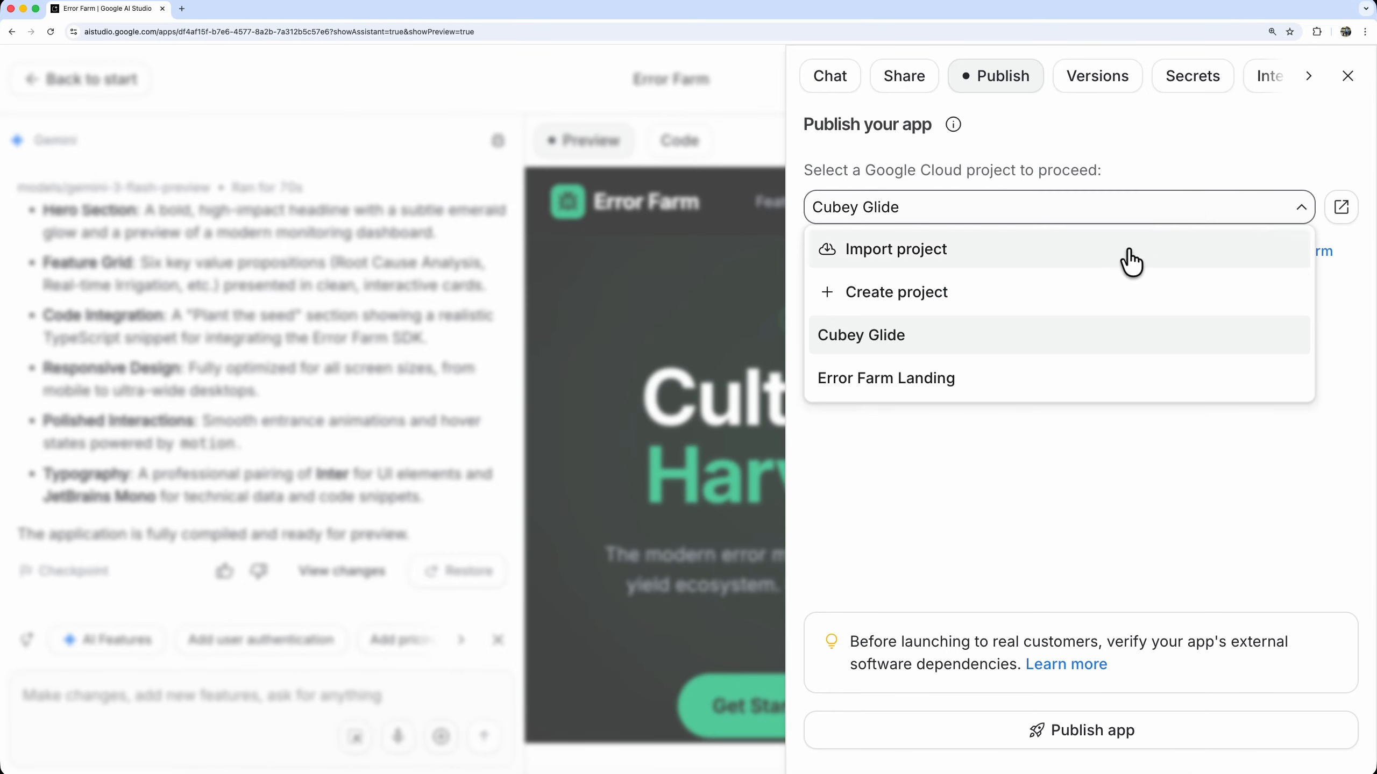
{"action": "left_click", "coordinate": [990, 380]}
{"action": "left_click", "coordinate": [893, 374]}
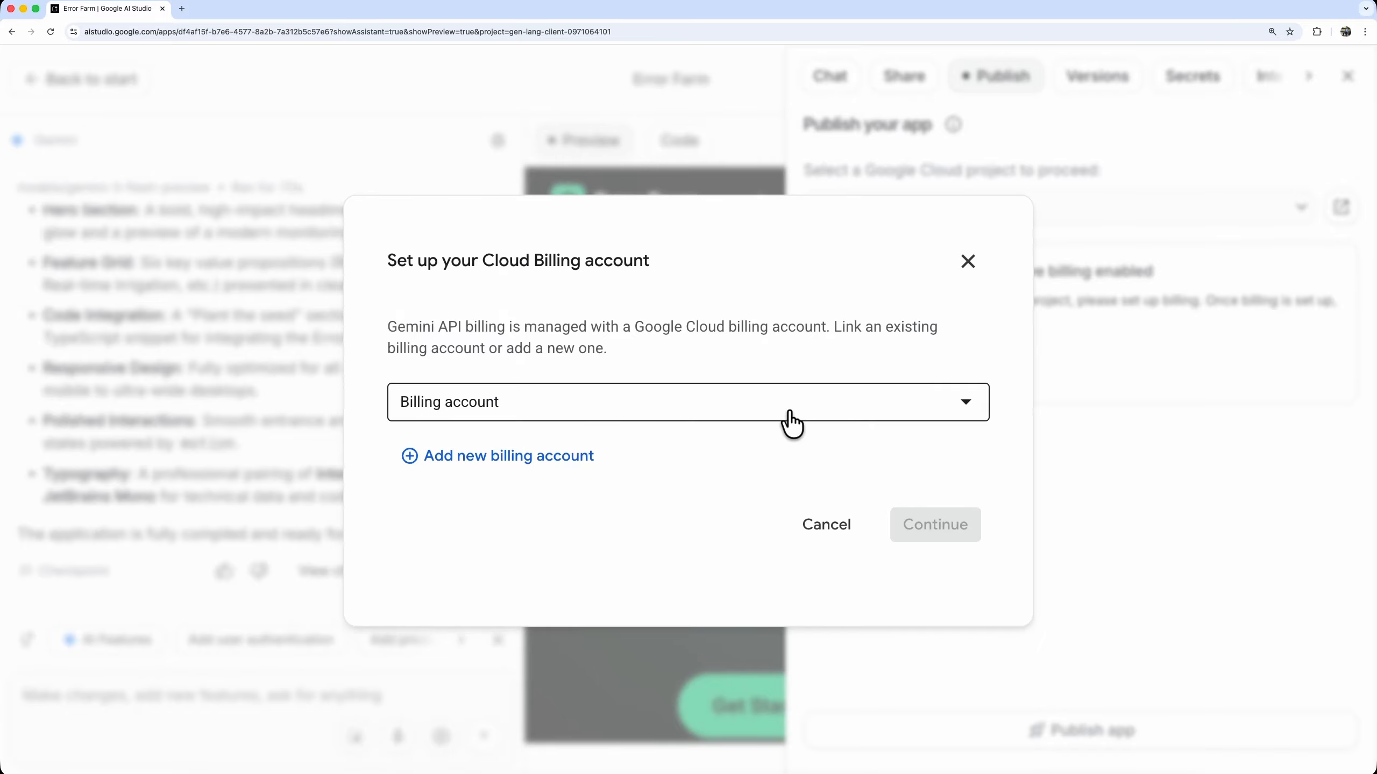
{"action": "left_click", "coordinate": [530, 462]}
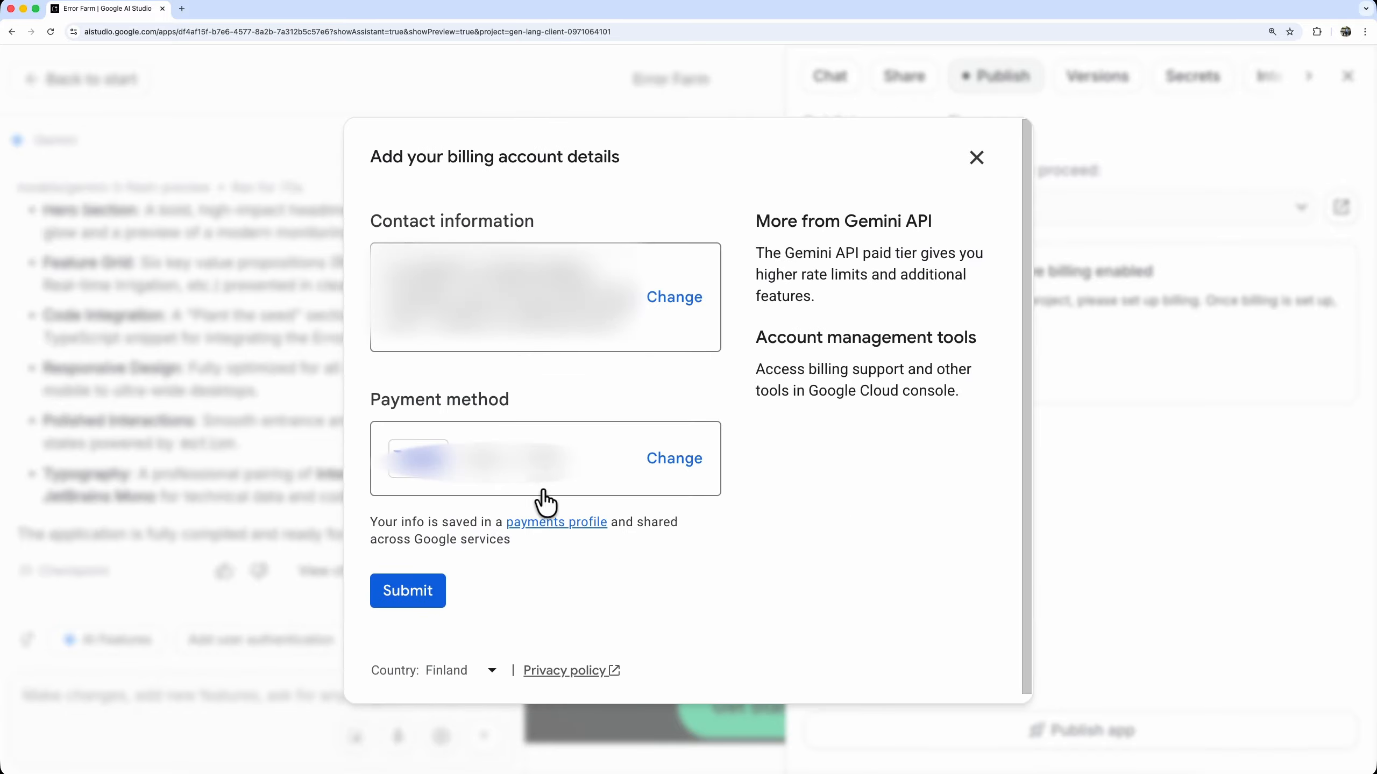
{"action": "left_click", "coordinate": [976, 157]}
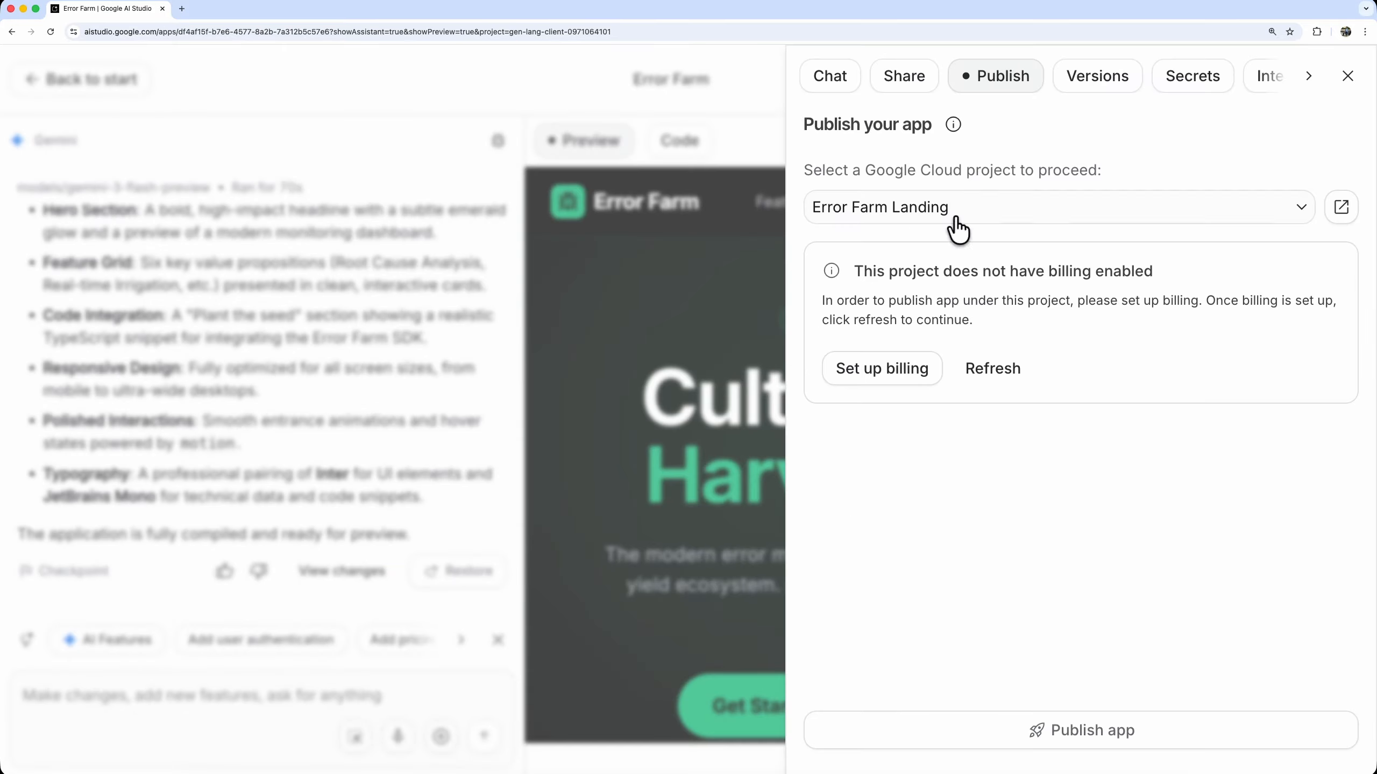
Set up billing for the Error Farm Landing project by linking the existing google-cloud-billing-account
{"action": "left_click", "coordinate": [879, 380]}
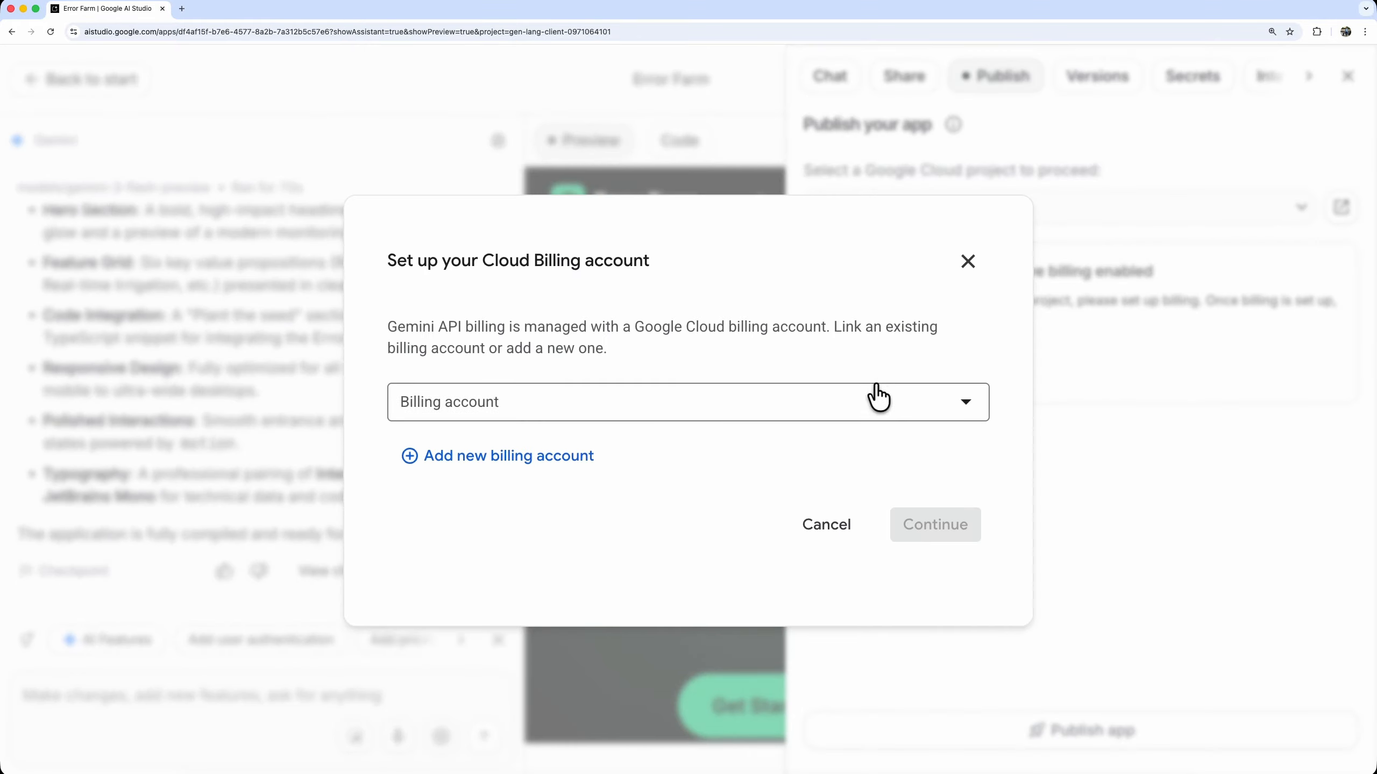
{"action": "left_click", "coordinate": [876, 395]}
{"action": "left_click", "coordinate": [801, 434]}
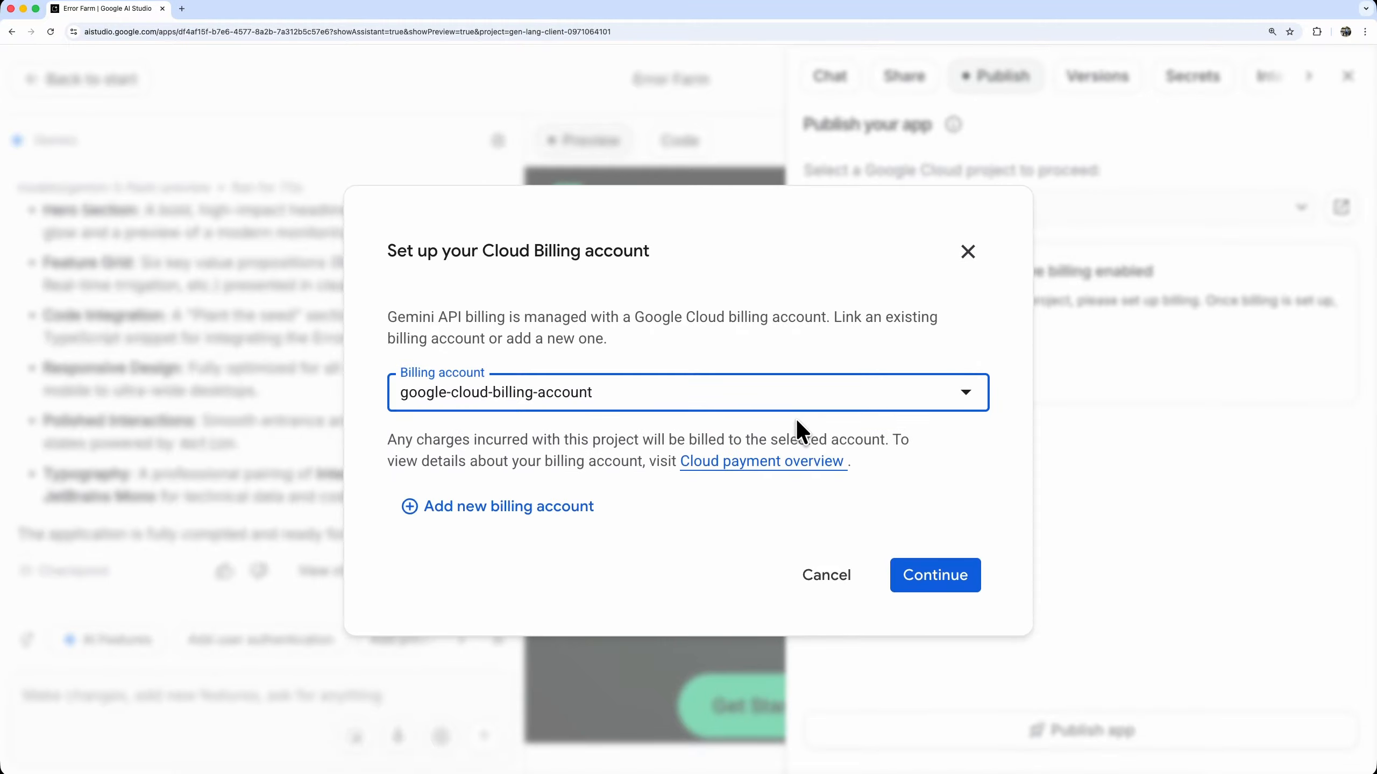
{"action": "left_click", "coordinate": [931, 578]}
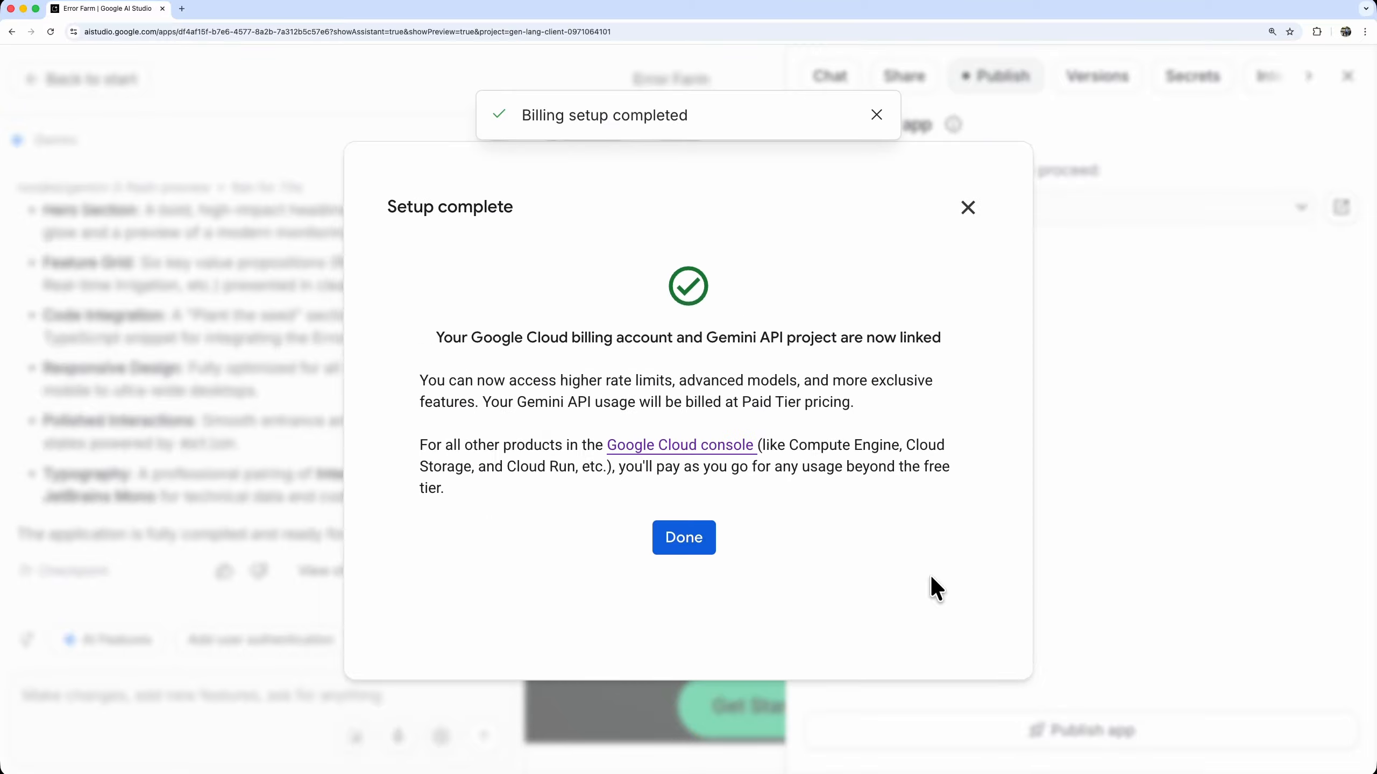
{"action": "left_click", "coordinate": [681, 538]}
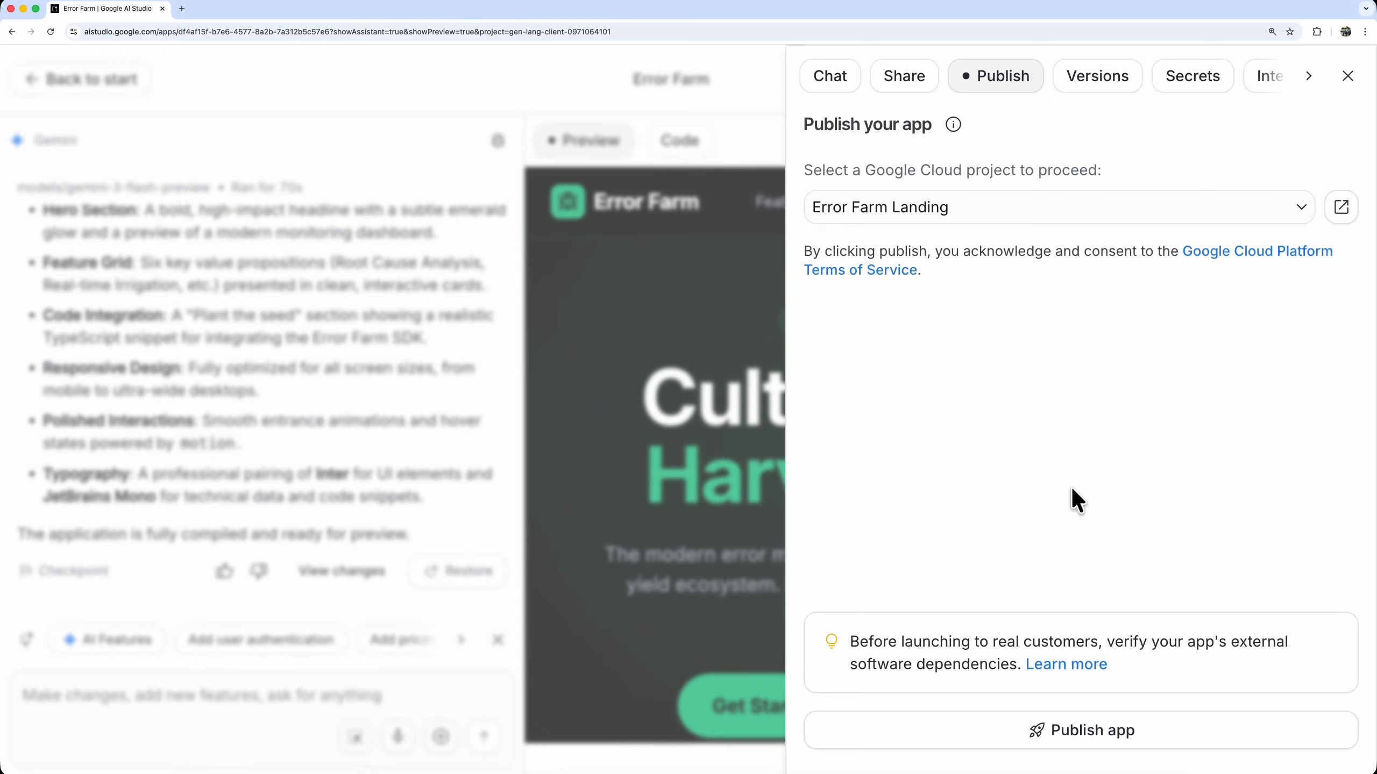
Publish the Error Farm app and open the live site at an enlarged page zoom
{"action": "left_click", "coordinate": [1109, 735]}
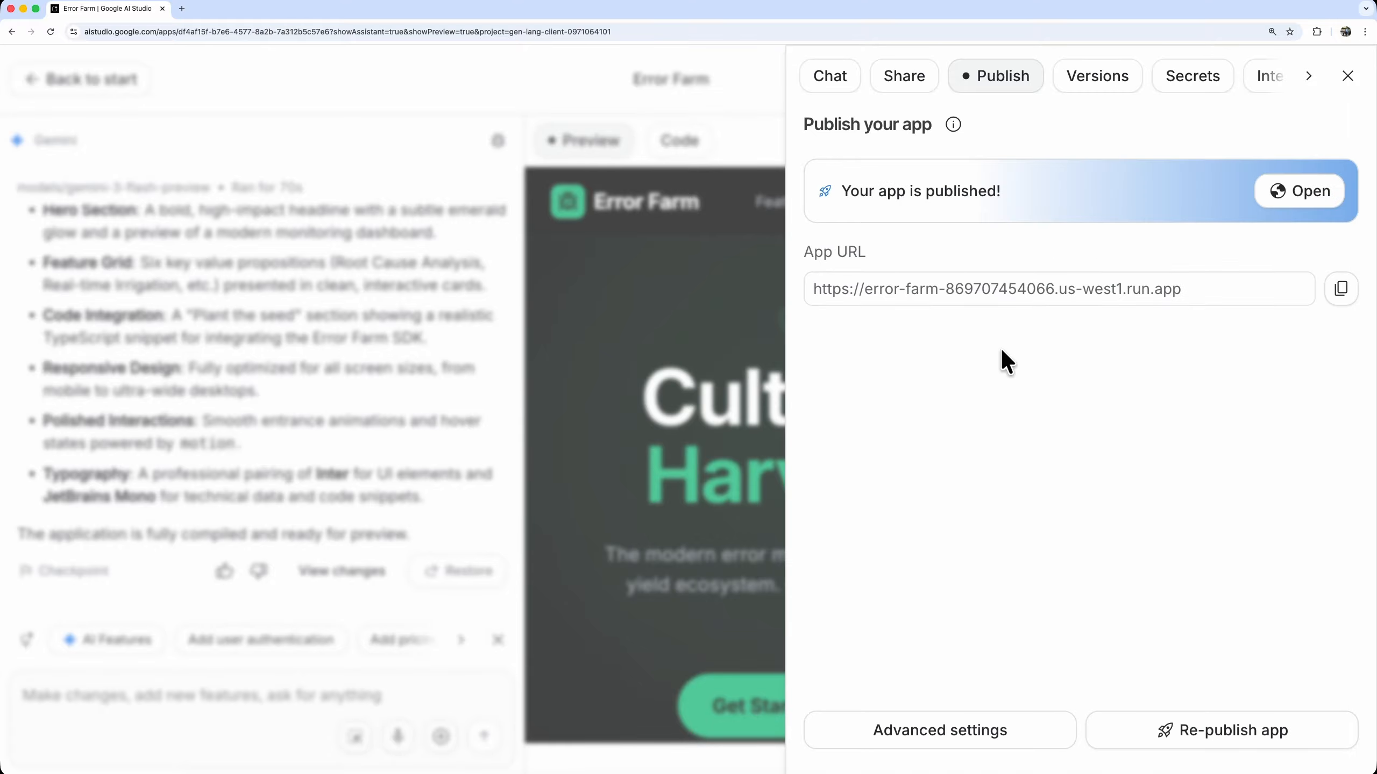
{"action": "left_click", "coordinate": [1304, 194]}
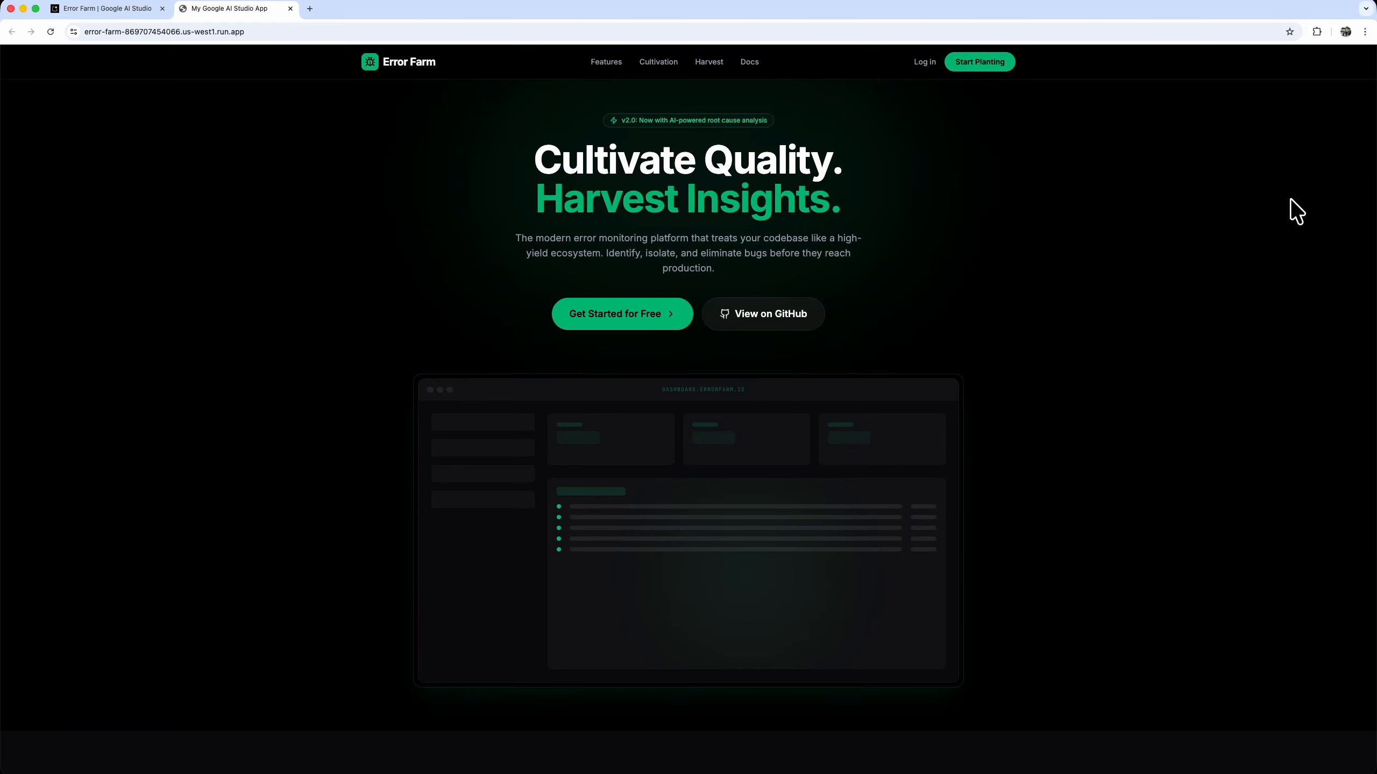
{"action": "key", "text": "super+equal"}
{"action": "key", "text": "super+equal"}
{"action": "key", "text": "super+equal"}
{"action": "key", "text": "super+equal"}
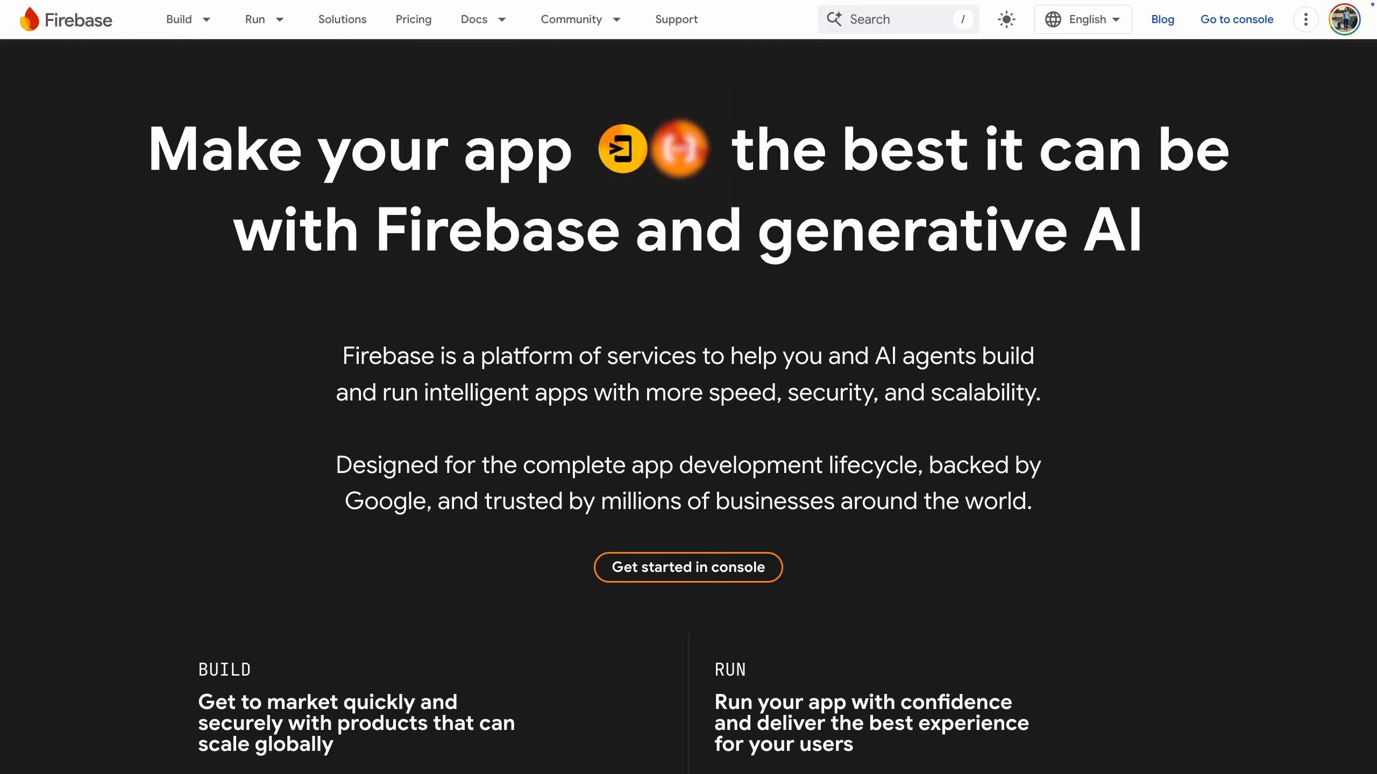
{"action": "scroll", "coordinate": [688, 387], "scroll_direction": "down", "scroll_amount": 5}
{"action": "scroll", "coordinate": [689, 387], "scroll_direction": "down", "scroll_amount": 10}
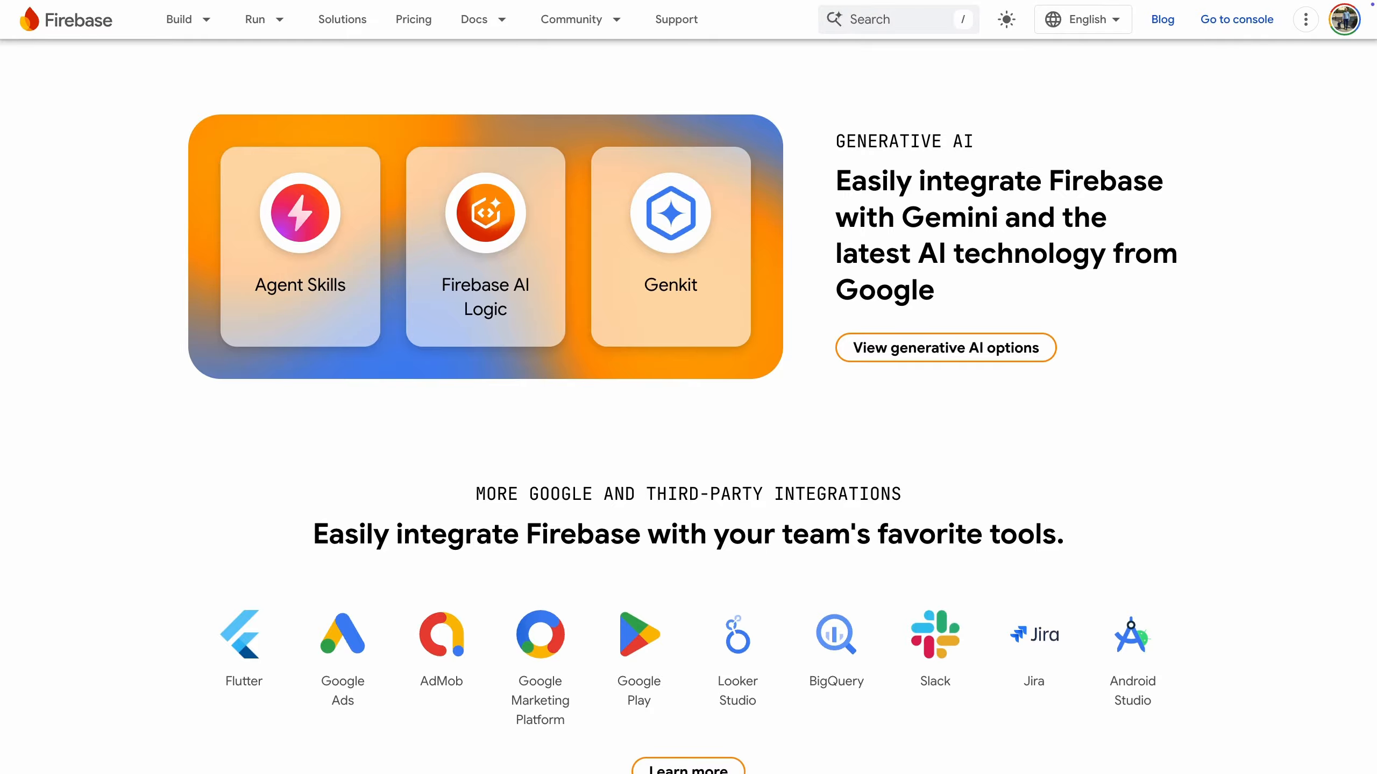
{"action": "scroll", "coordinate": [688, 387], "scroll_direction": "down", "scroll_amount": 11}
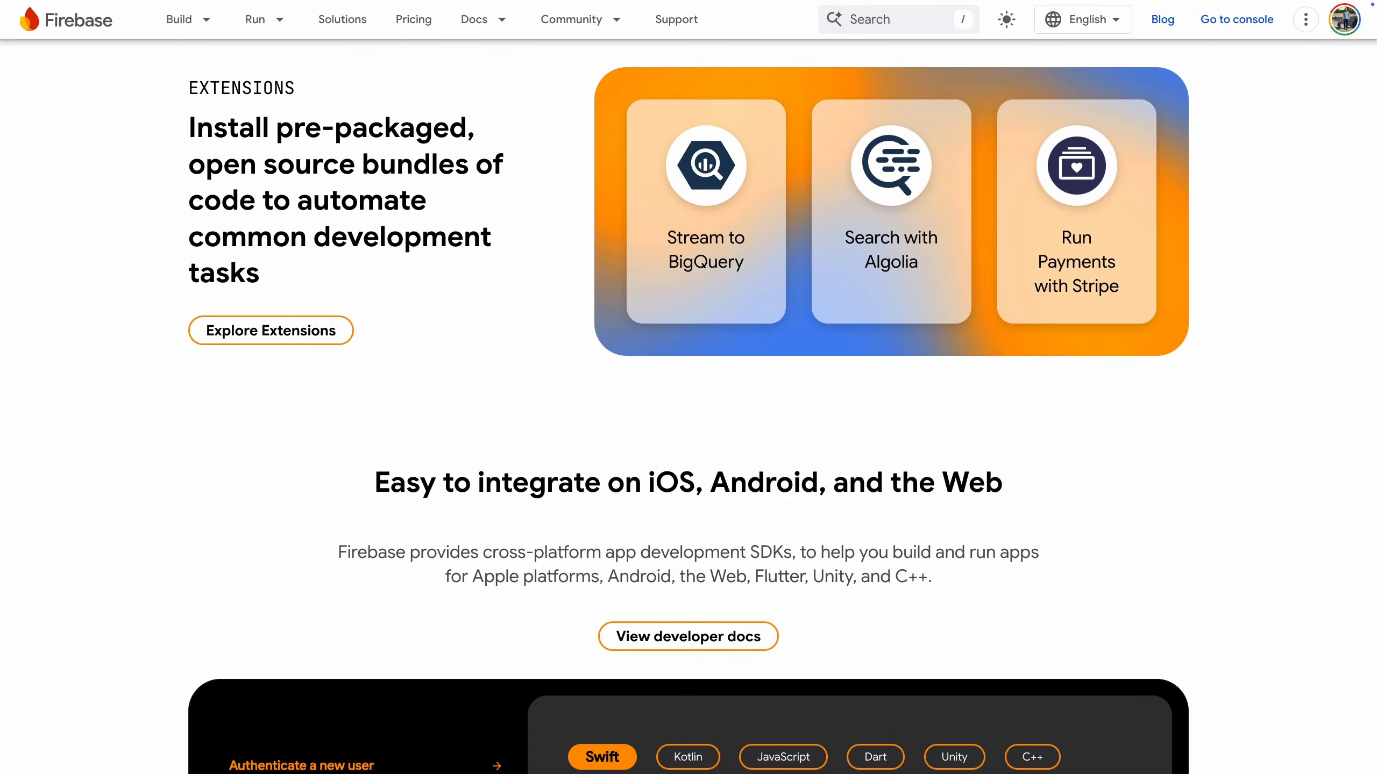
{"action": "scroll", "coordinate": [688, 387], "scroll_direction": "down", "scroll_amount": 5}
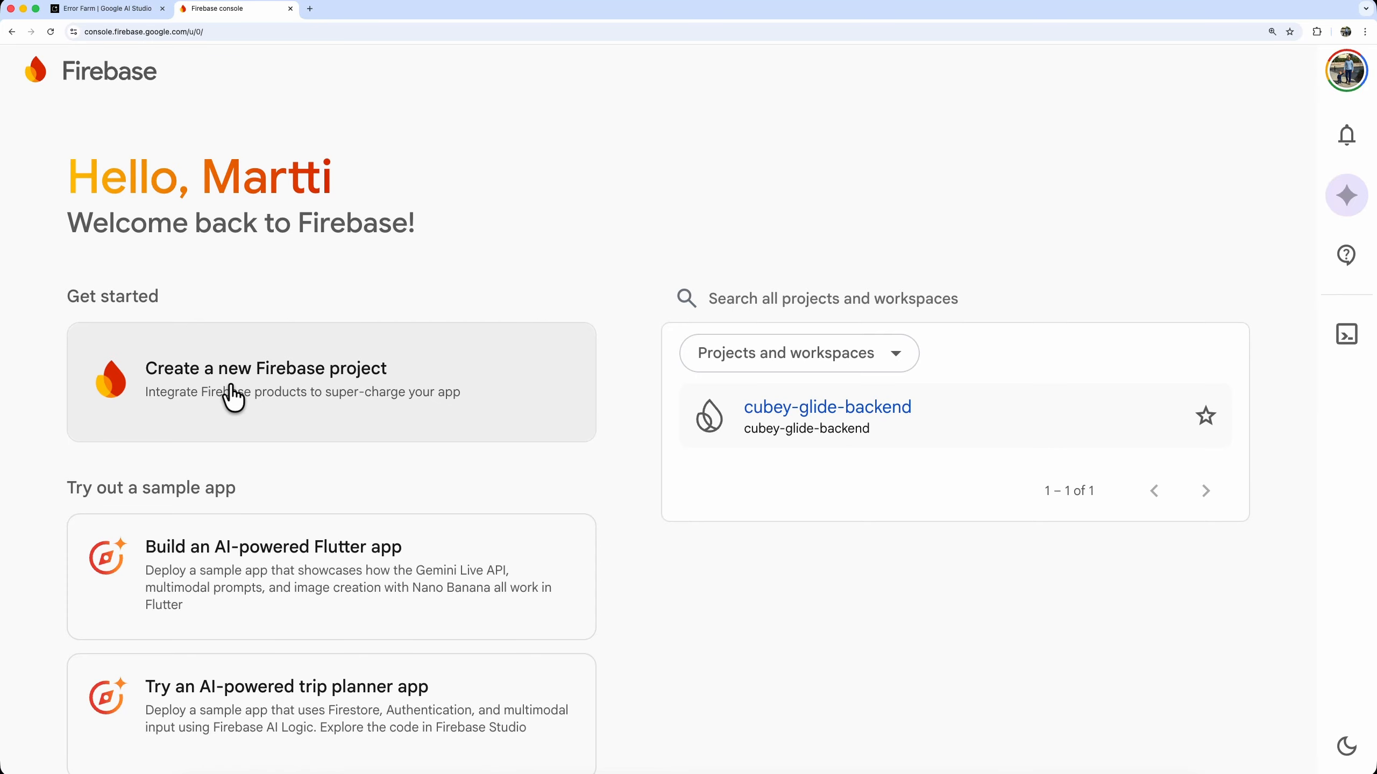
Start a new Firebase project named landing-page-err-farm, keeping Gemini in Firebase enabled
{"action": "left_click", "coordinate": [233, 399]}
{"action": "left_click", "coordinate": [272, 481]}
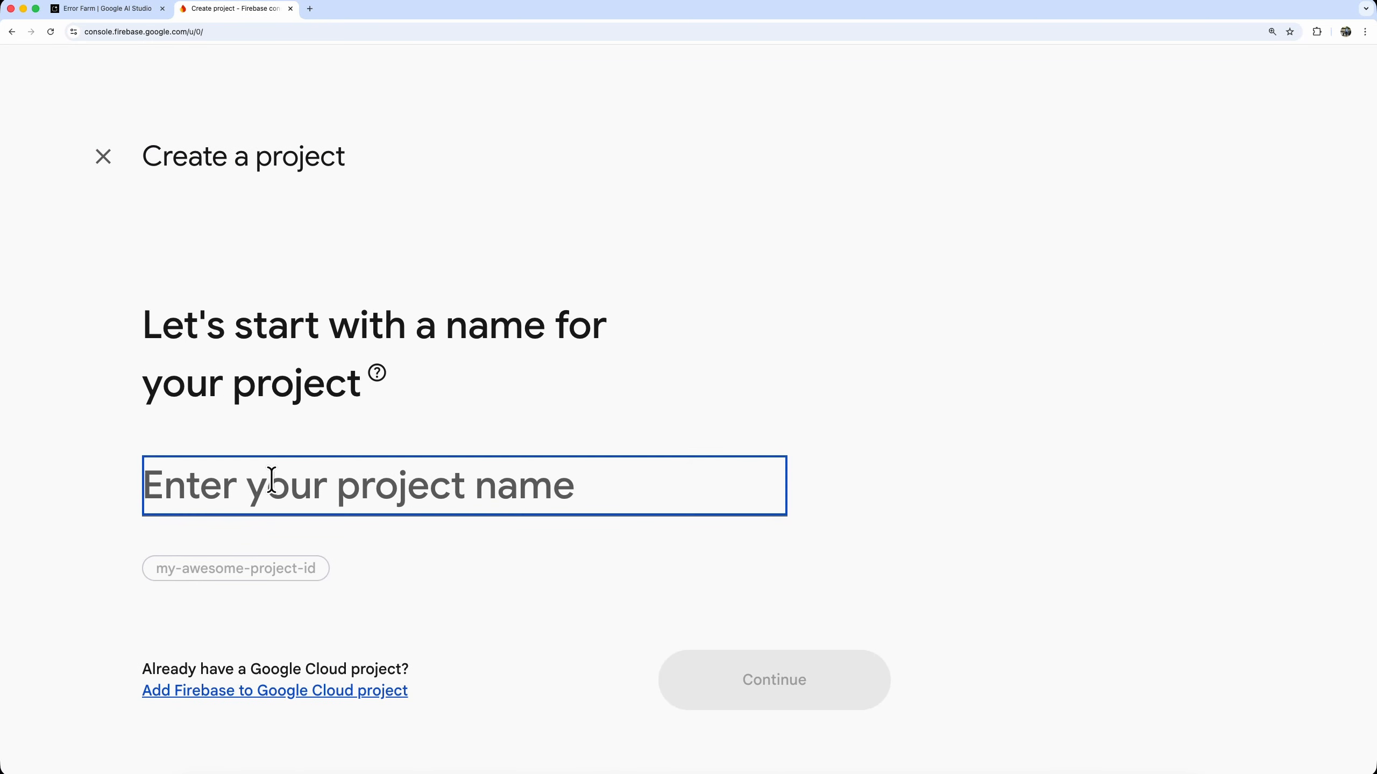
{"action": "type", "text": "landing-page-err-farm"}
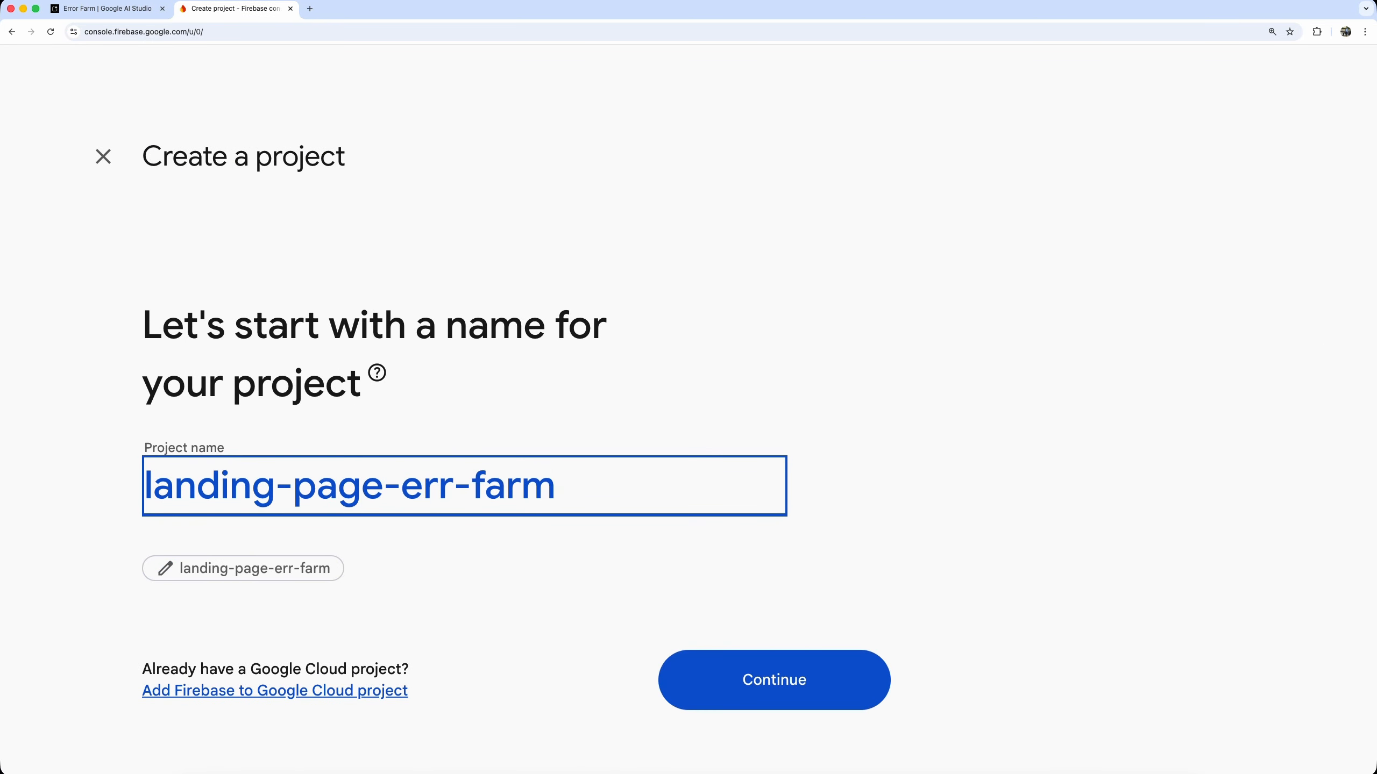
{"action": "left_click", "coordinate": [719, 682]}
{"action": "key", "text": "super+minus"}
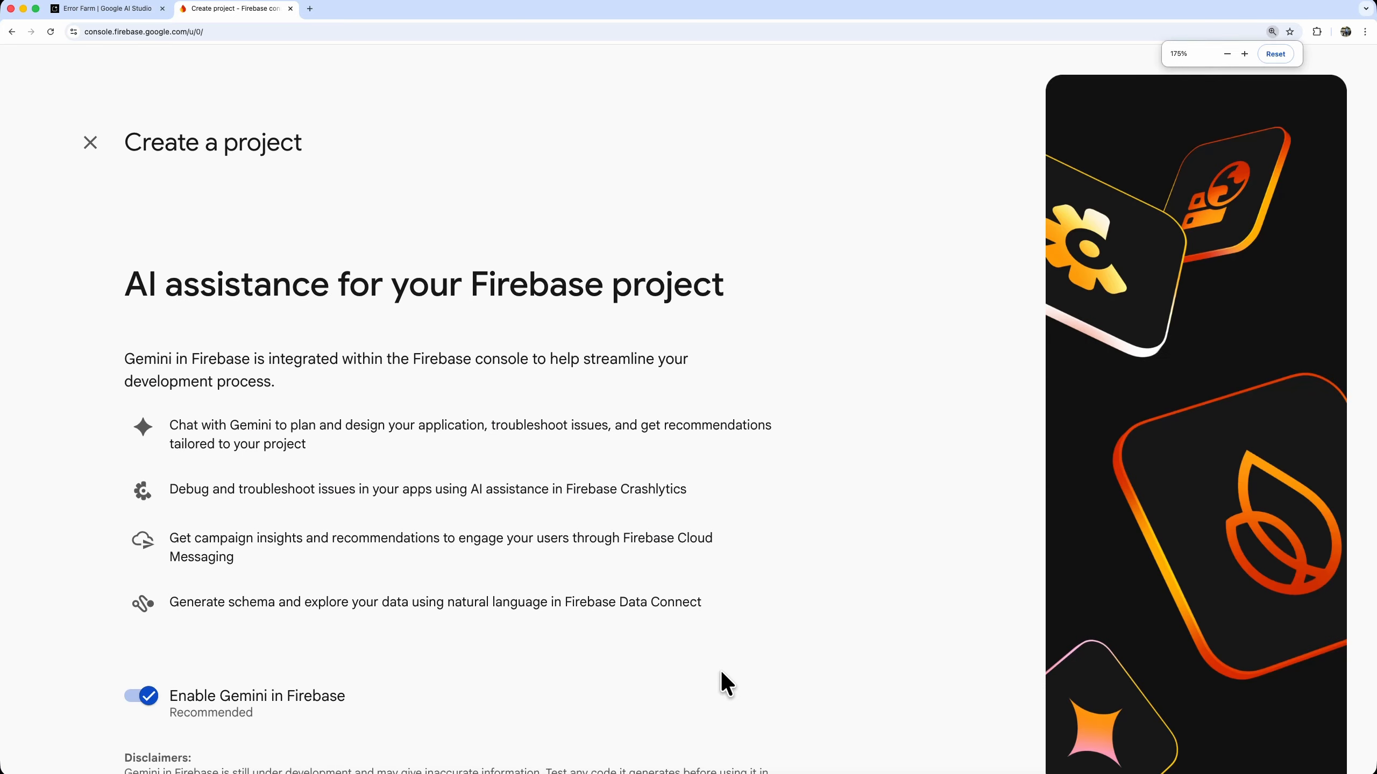
{"action": "scroll", "coordinate": [720, 671], "scroll_direction": "down", "scroll_amount": 4}
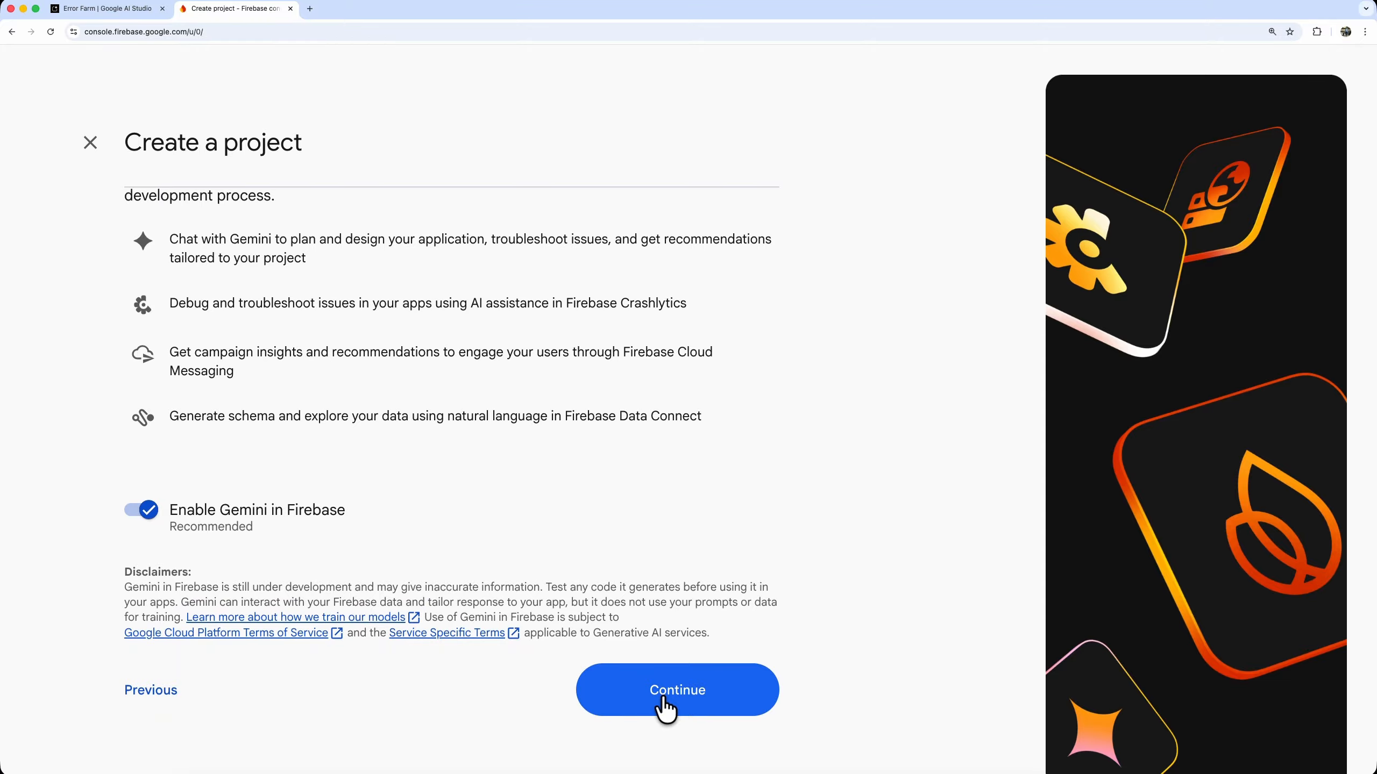
{"action": "left_click", "coordinate": [662, 705]}
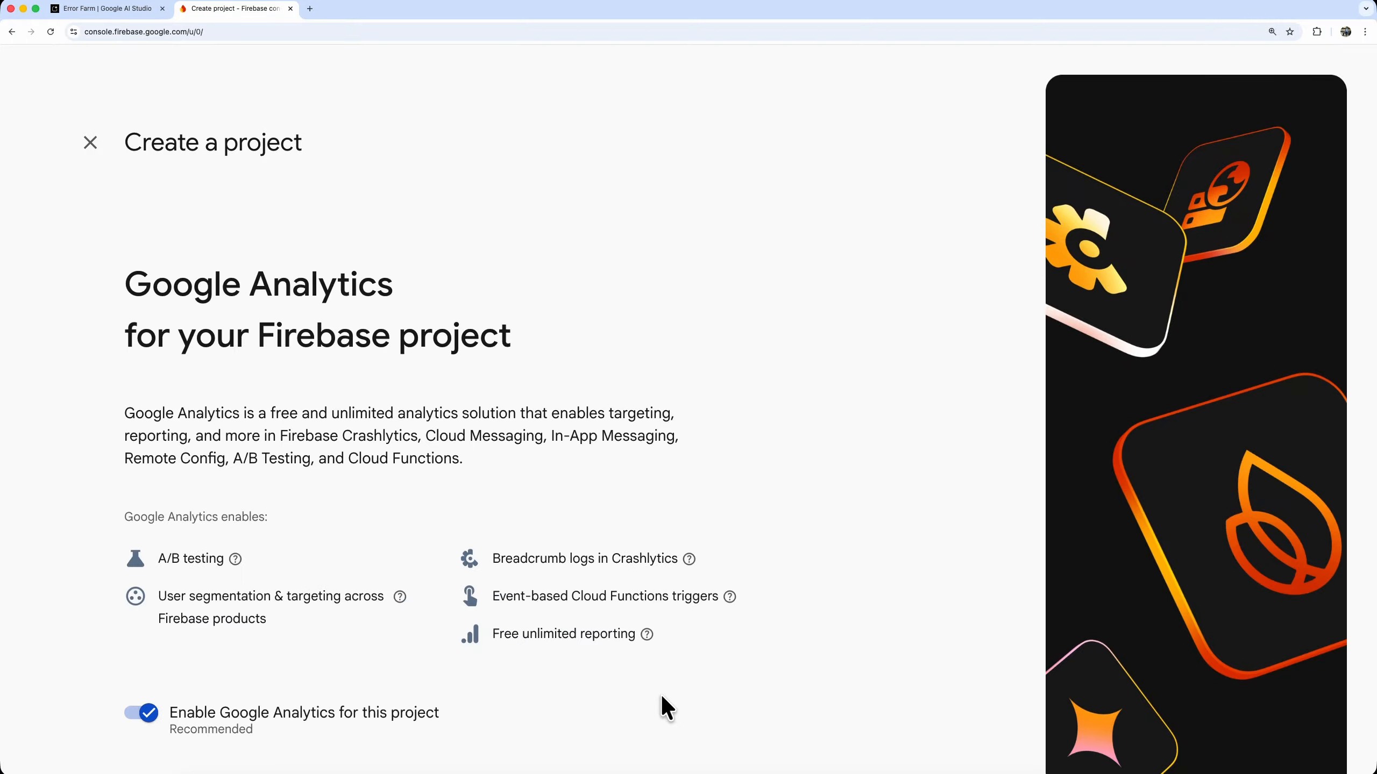
Turn off Google Analytics for the Firebase project, create the project and continue to its overview
{"action": "scroll", "coordinate": [662, 705], "scroll_direction": "down", "scroll_amount": 3}
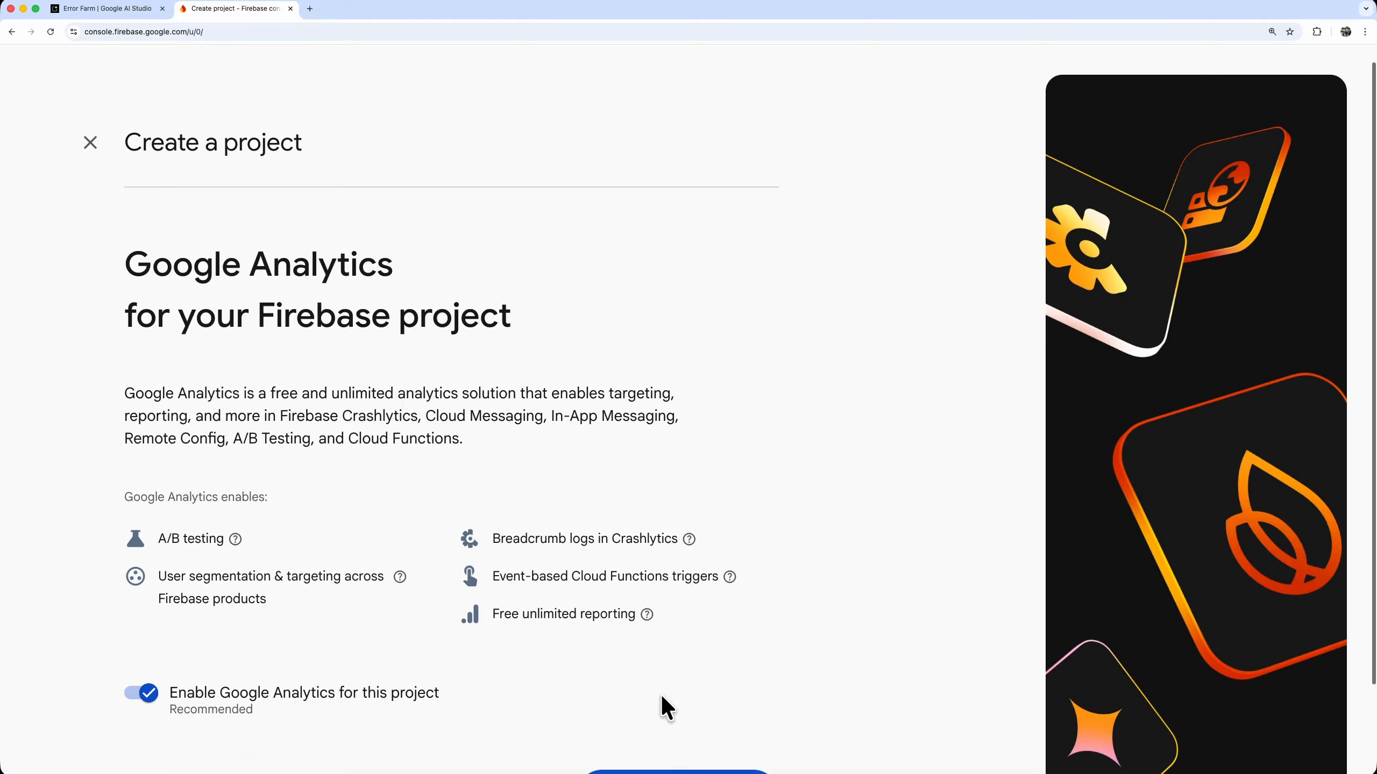
{"action": "left_click", "coordinate": [137, 589]}
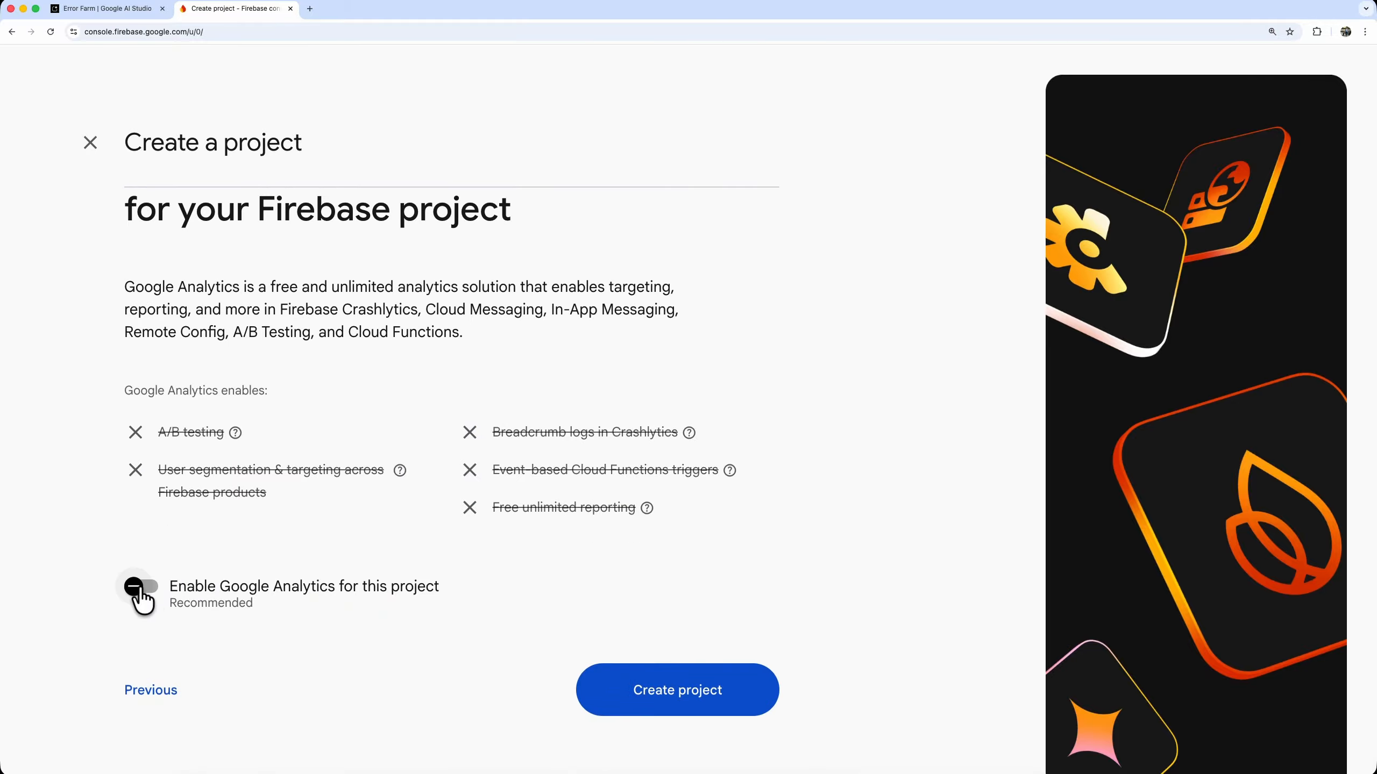
{"action": "left_click", "coordinate": [682, 711]}
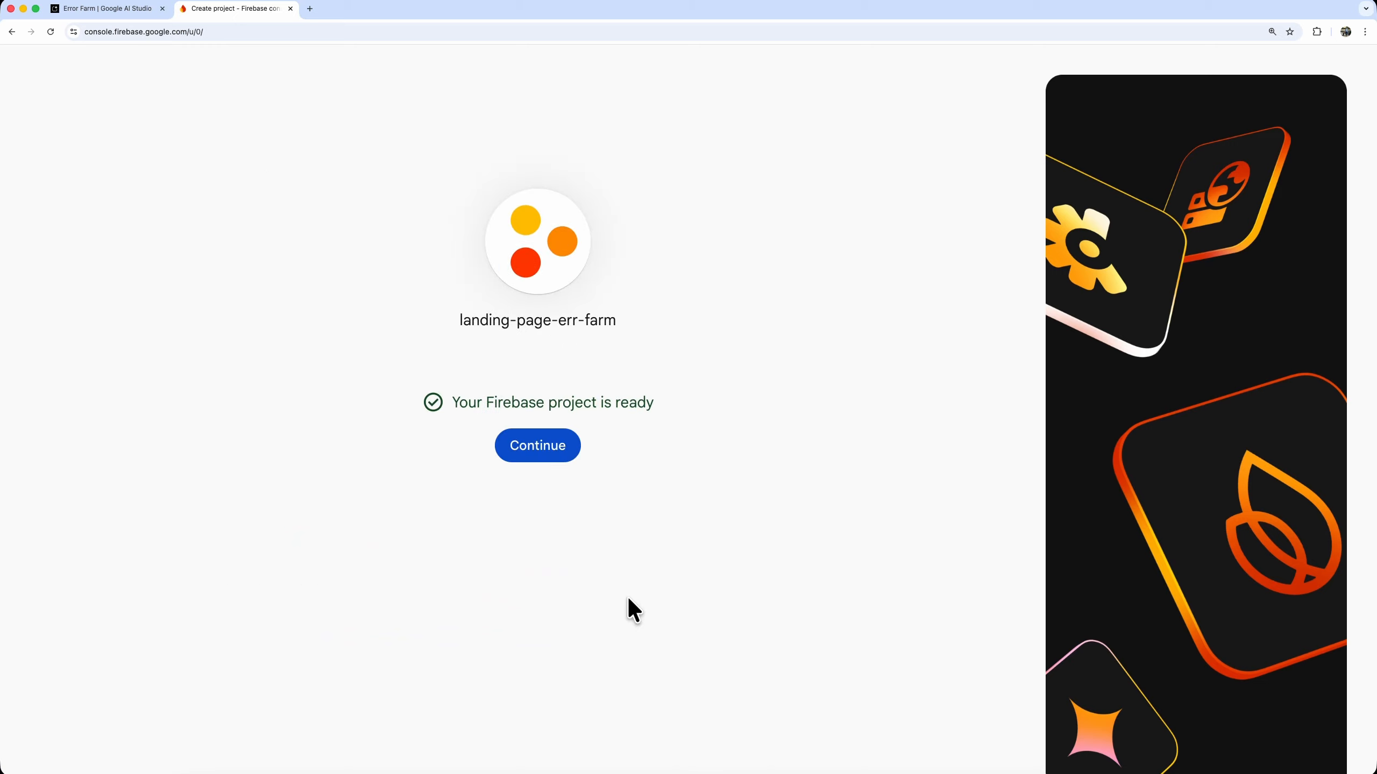
{"action": "left_click", "coordinate": [526, 448]}
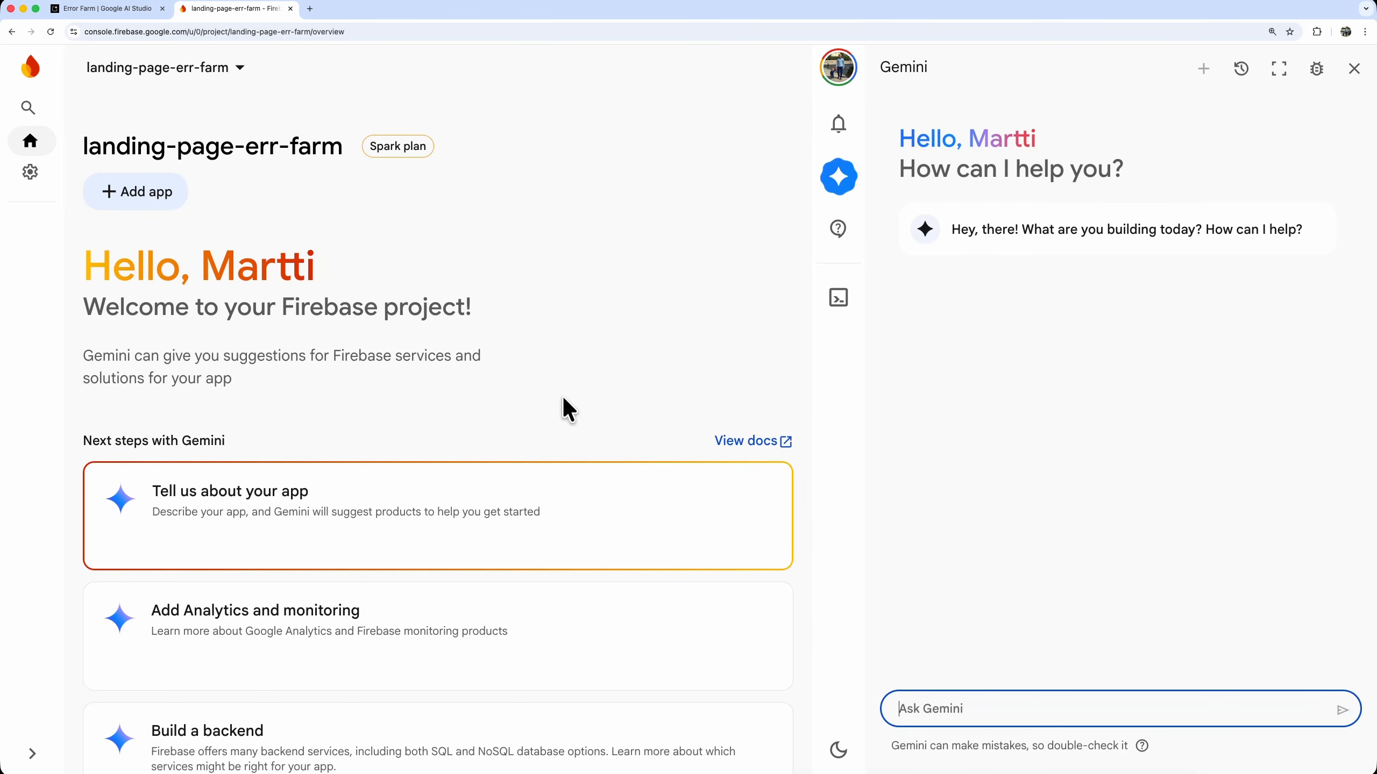
Register a web app nicknamed landing-page-web without Firebase Hosting in the project, and return to the console
{"action": "left_click", "coordinate": [150, 188]}
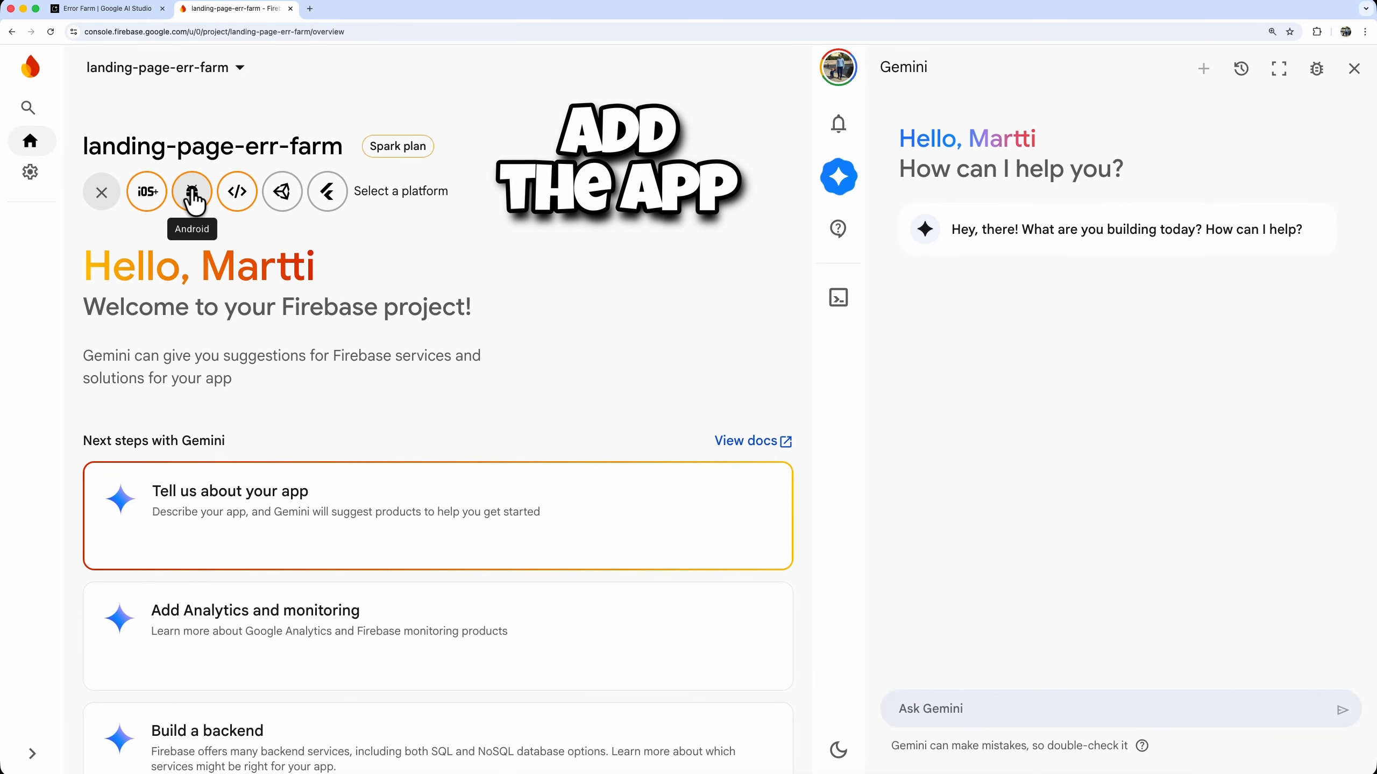
{"action": "left_click", "coordinate": [247, 209]}
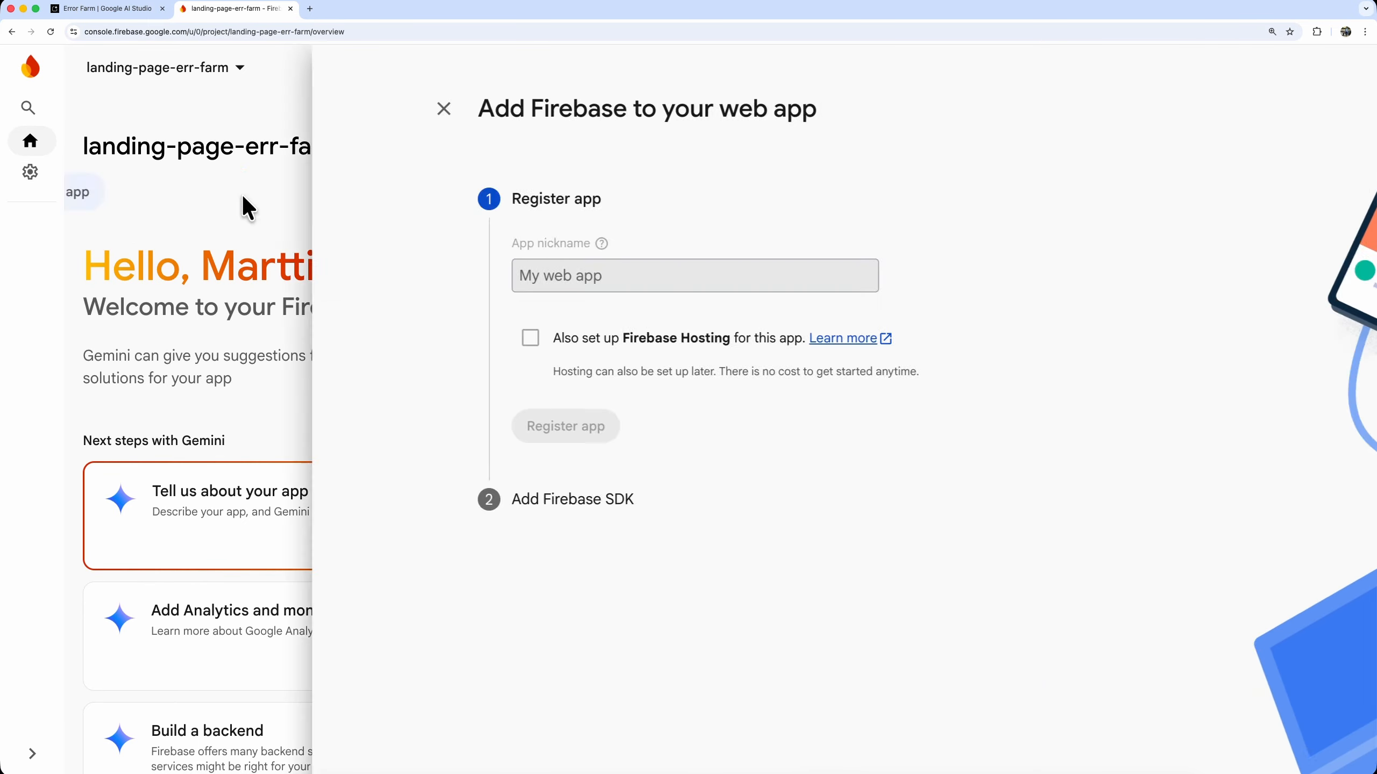
{"action": "left_click", "coordinate": [288, 278]}
{"action": "type", "text": "landing-page-web"}
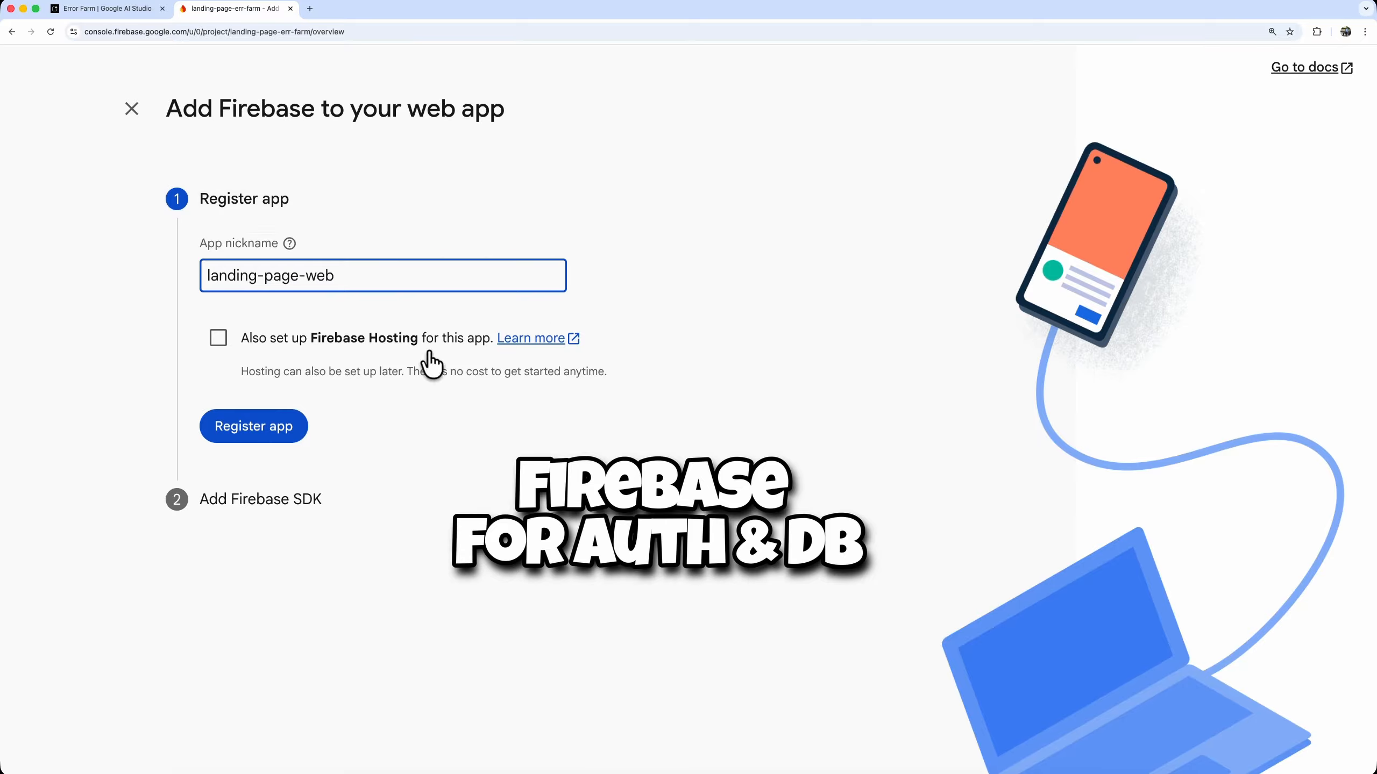
{"action": "left_click", "coordinate": [268, 429]}
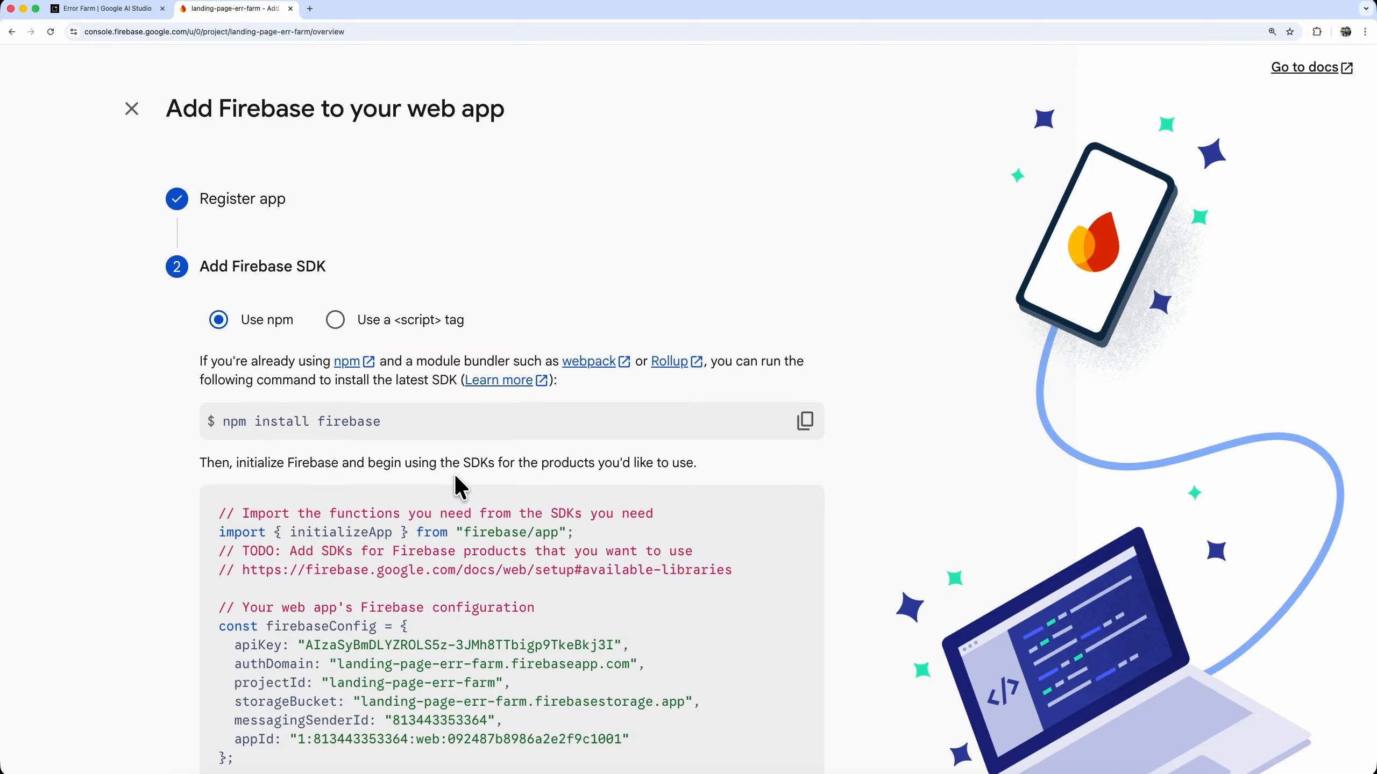
{"action": "scroll", "coordinate": [455, 485], "scroll_direction": "down", "scroll_amount": 5}
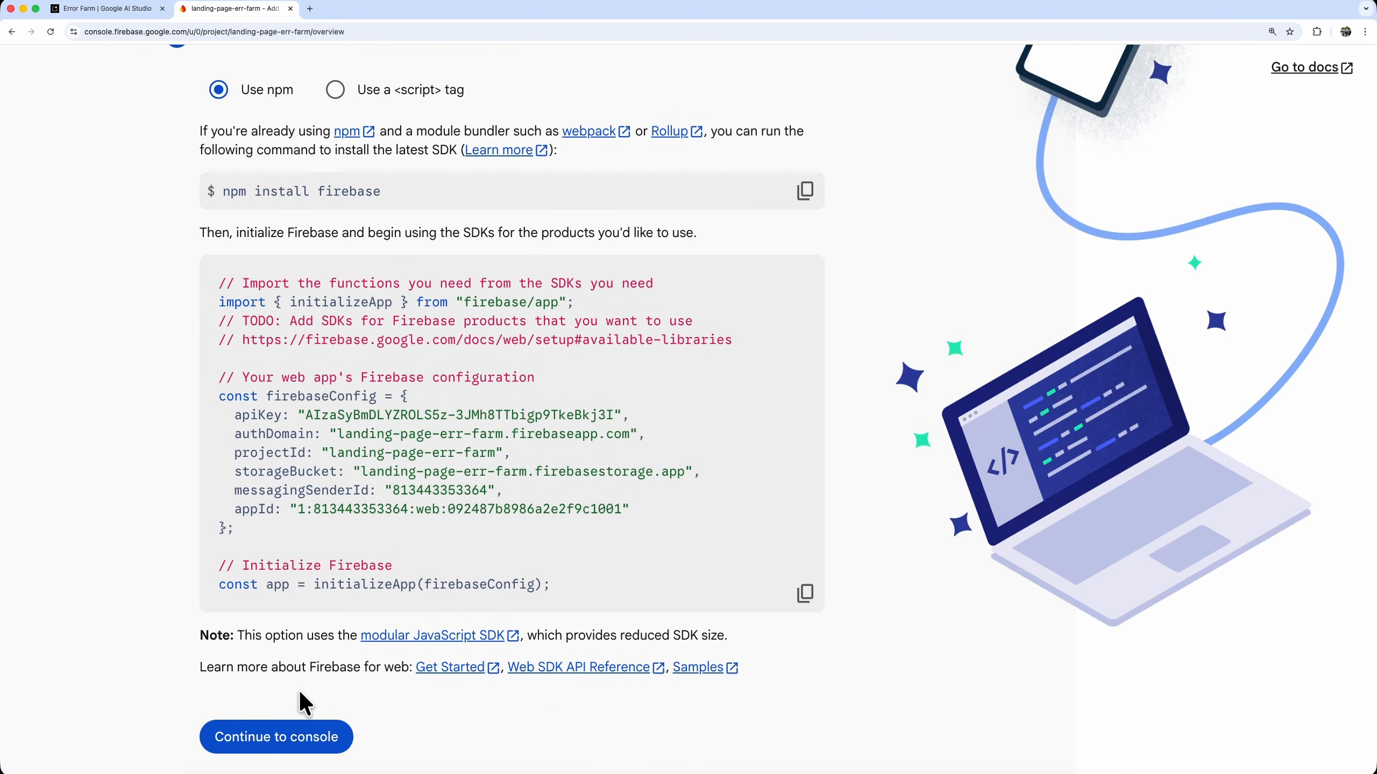
{"action": "left_click", "coordinate": [257, 739]}
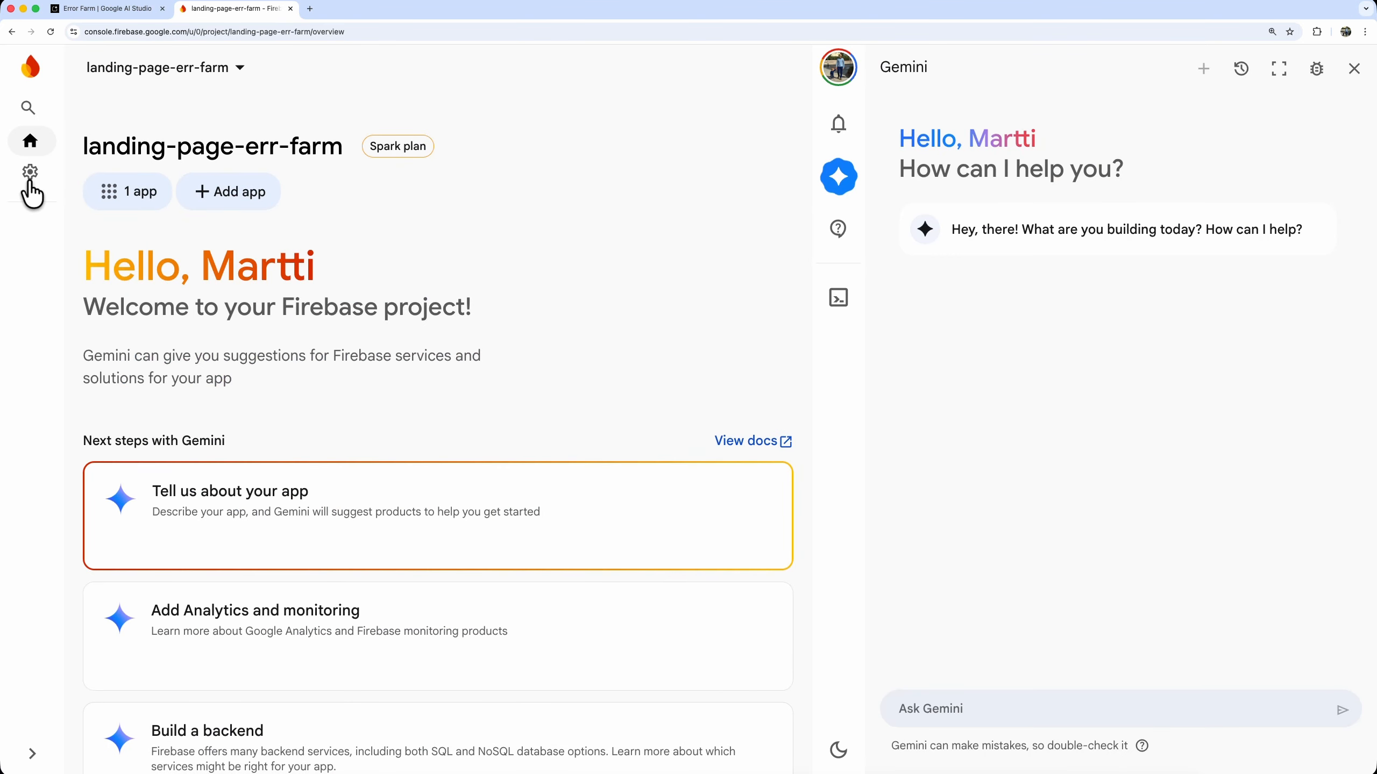
Copy the npm SDK initialization code of landing-page-web from the project settings, with the Gemini pane closed
{"action": "mouse_move", "coordinate": [31, 190]}
{"action": "left_click", "coordinate": [120, 184]}
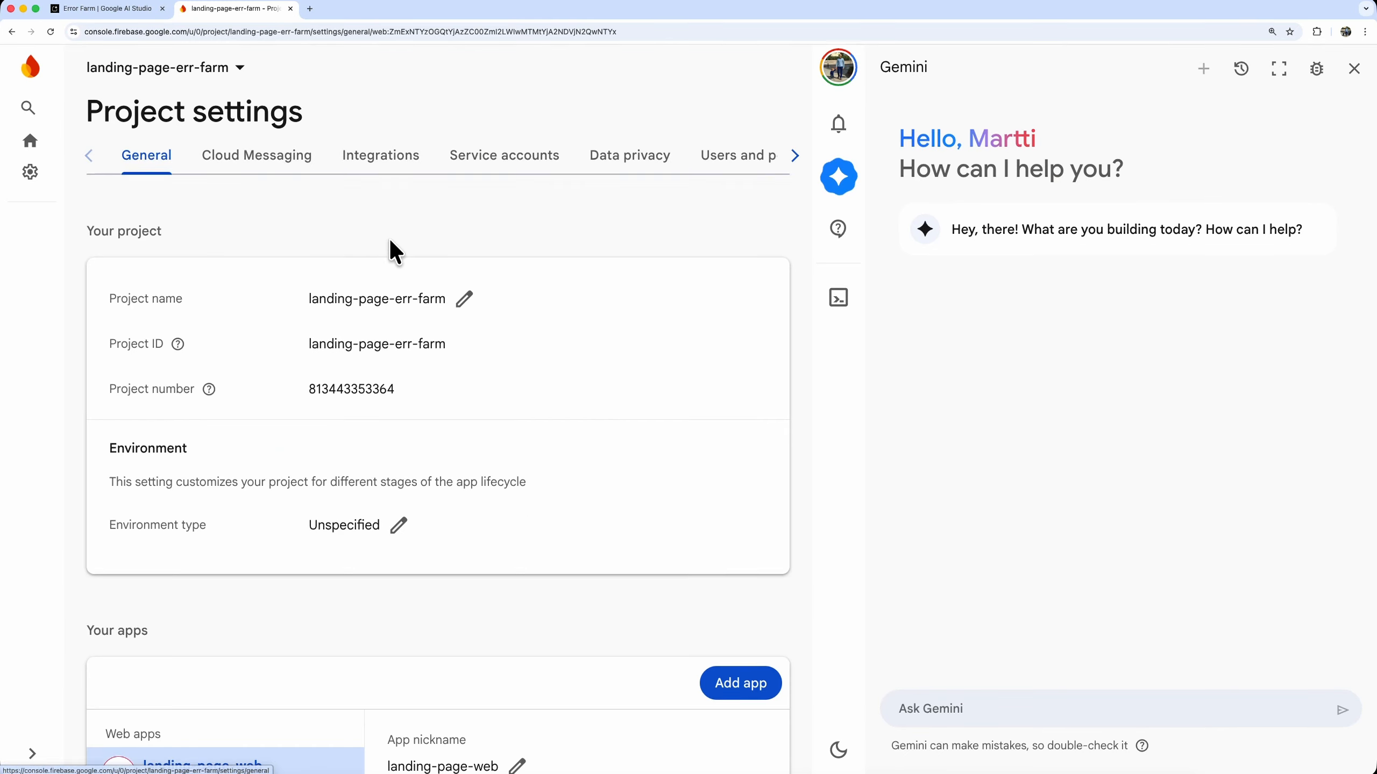
{"action": "scroll", "coordinate": [396, 251], "scroll_direction": "down", "scroll_amount": 12}
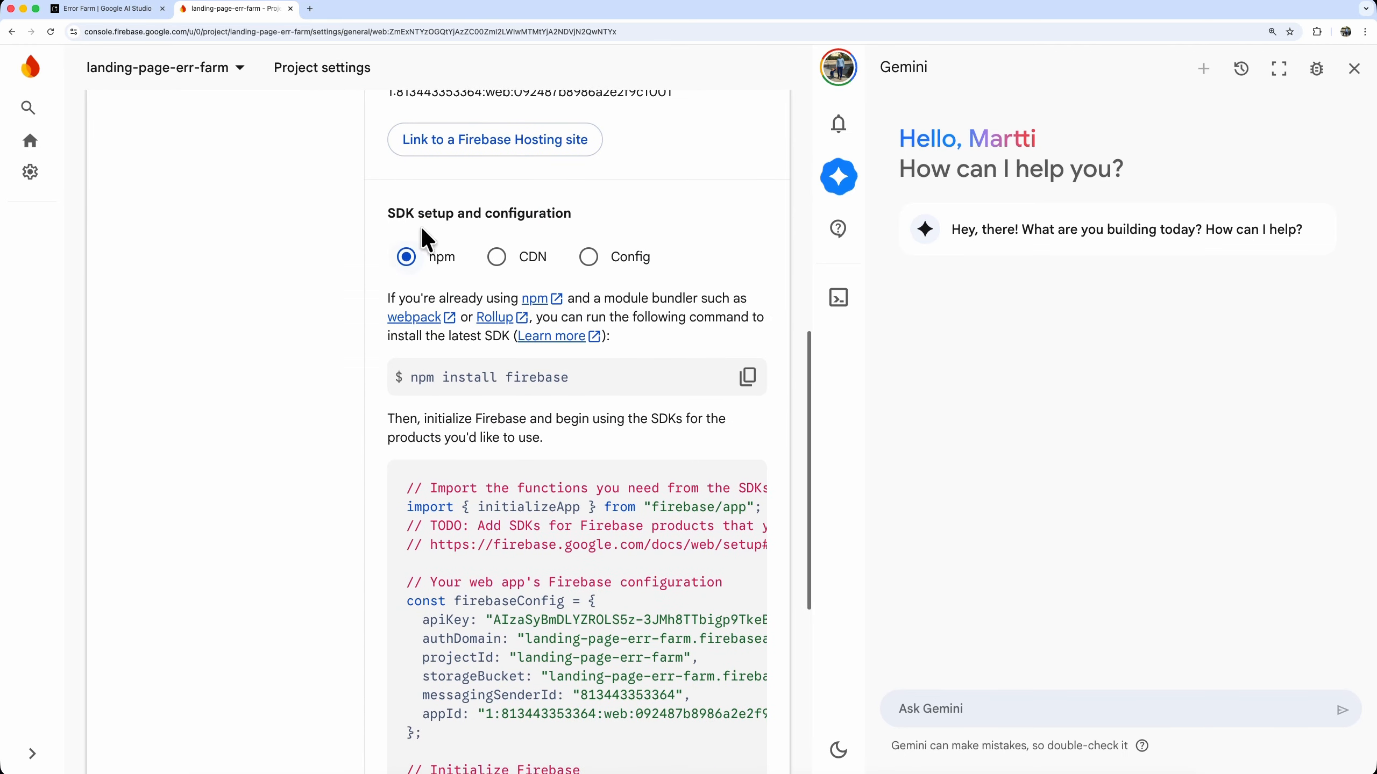
{"action": "left_click", "coordinate": [1355, 69]}
{"action": "scroll", "coordinate": [978, 338], "scroll_direction": "down", "scroll_amount": 3}
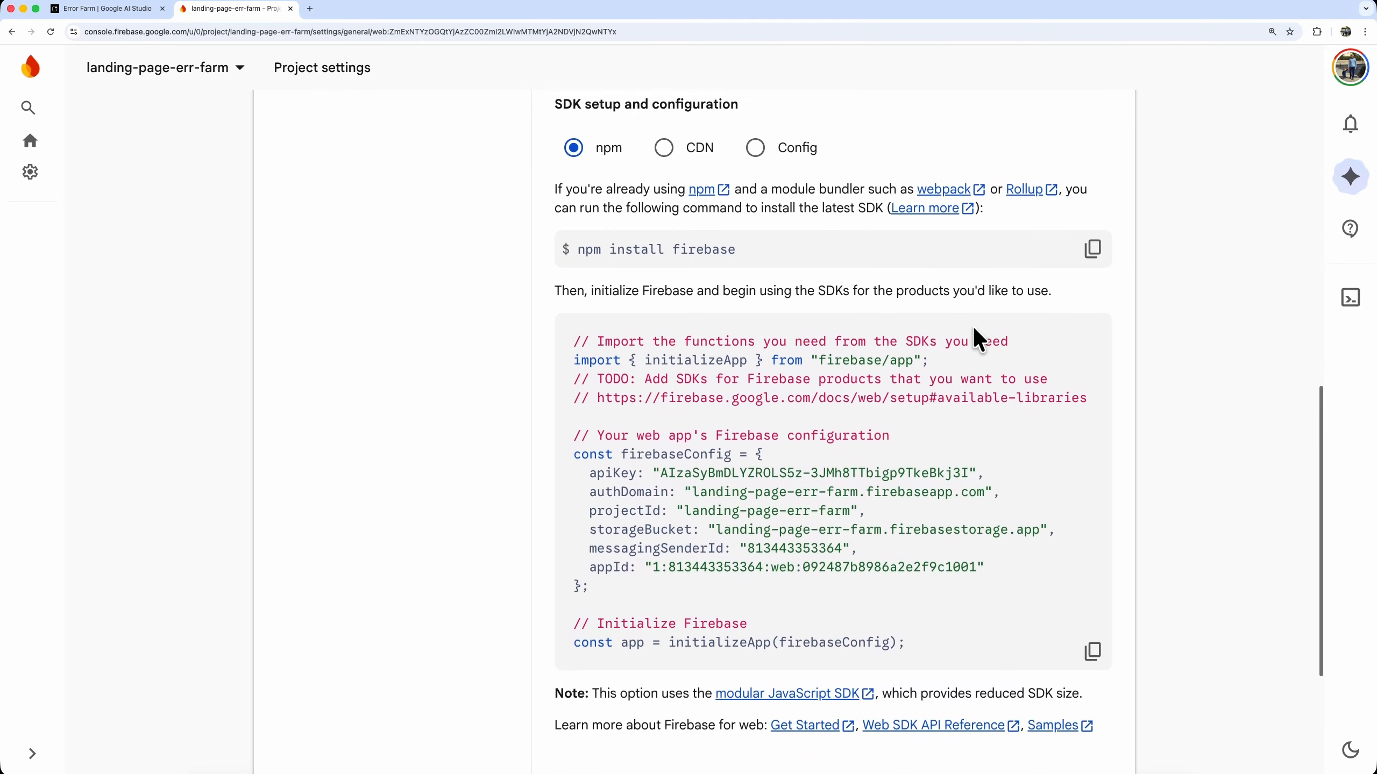
{"action": "scroll", "coordinate": [978, 338], "scroll_direction": "down", "scroll_amount": 2}
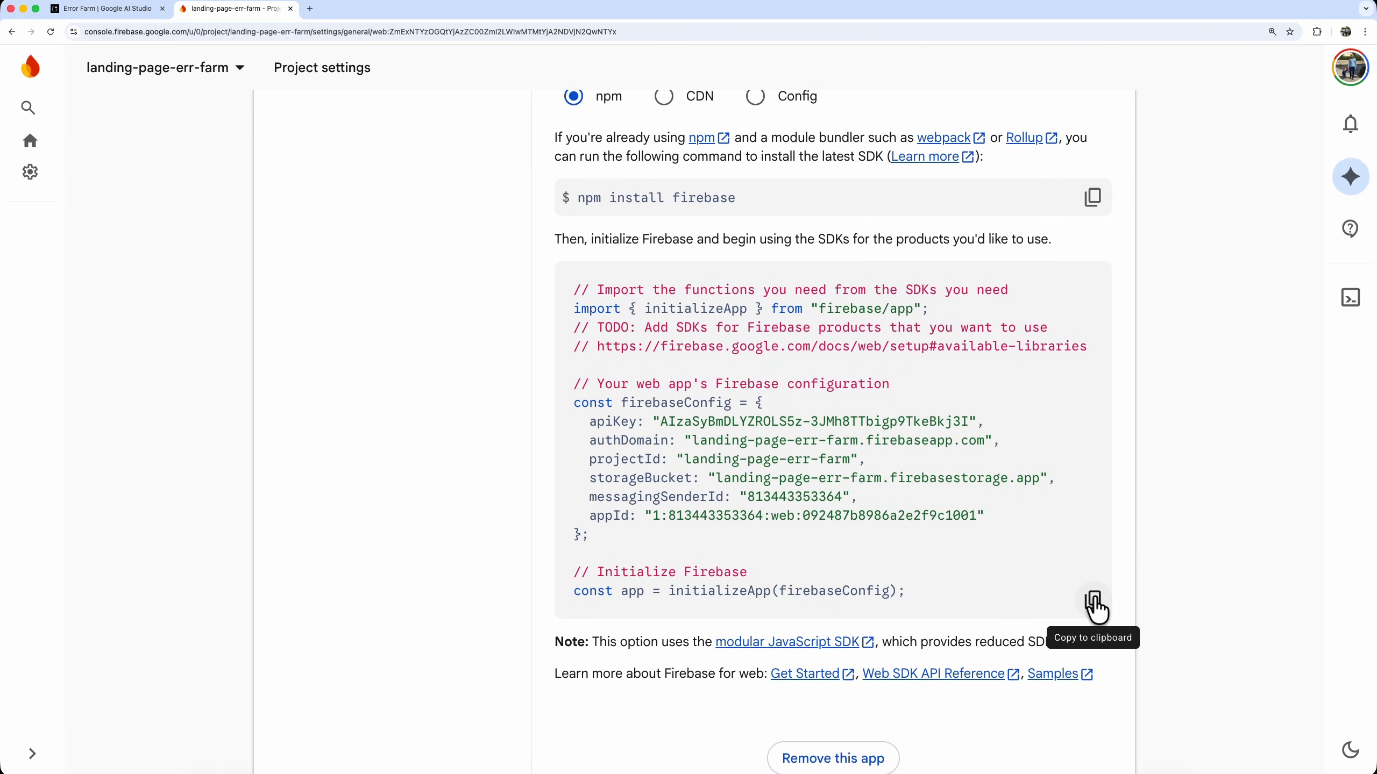
{"action": "left_click", "coordinate": [1094, 603]}
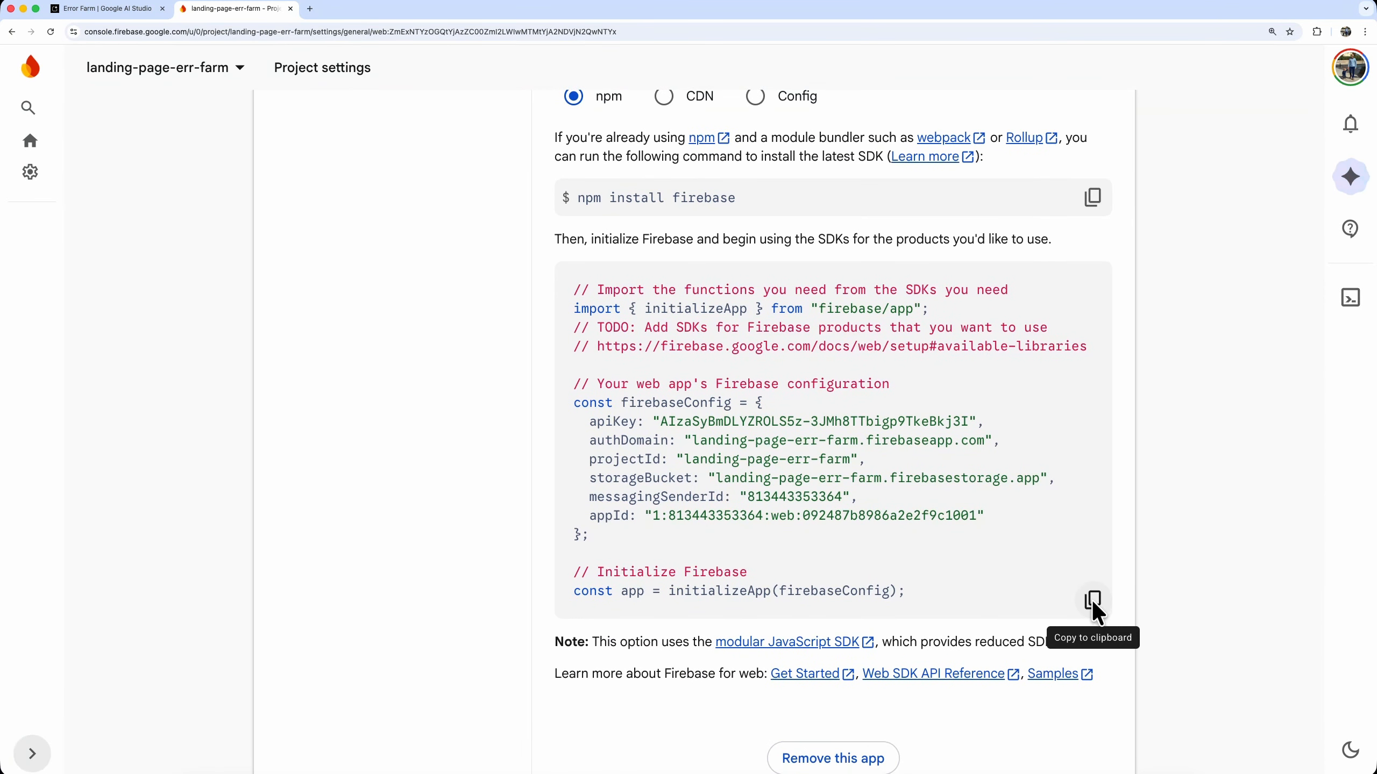
Go to Authentication among the Security products and get started with it for the project
{"action": "left_click", "coordinate": [29, 754]}
{"action": "mouse_move", "coordinate": [58, 386]}
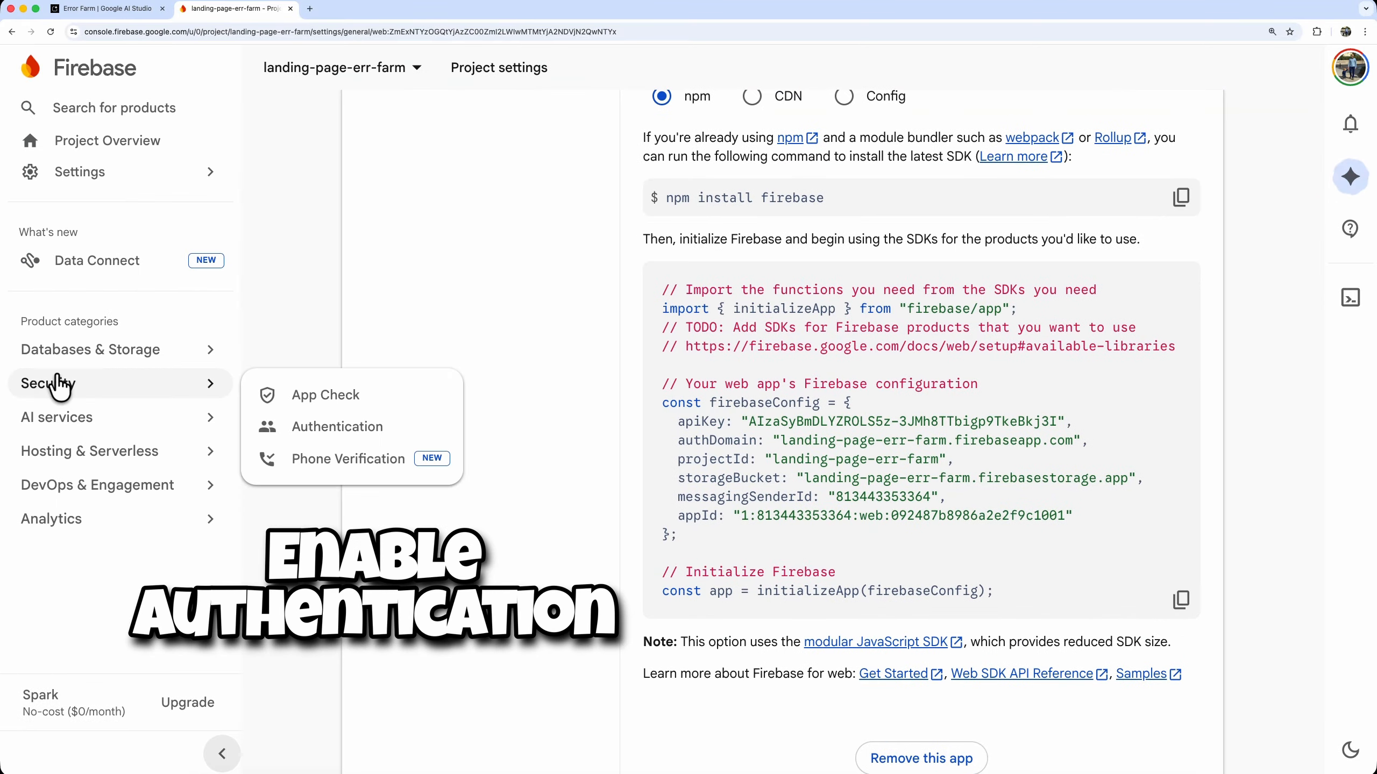
{"action": "left_click", "coordinate": [335, 431]}
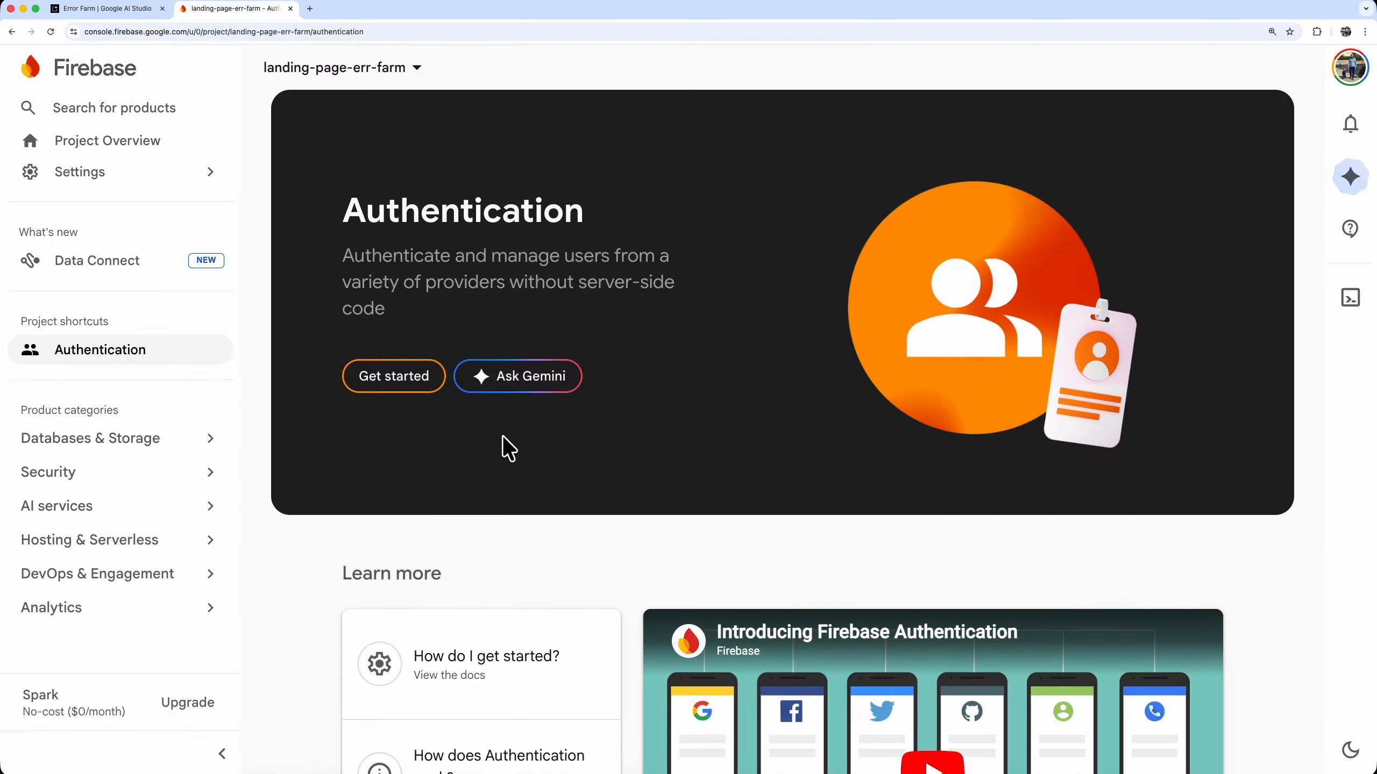
{"action": "left_click", "coordinate": [391, 382]}
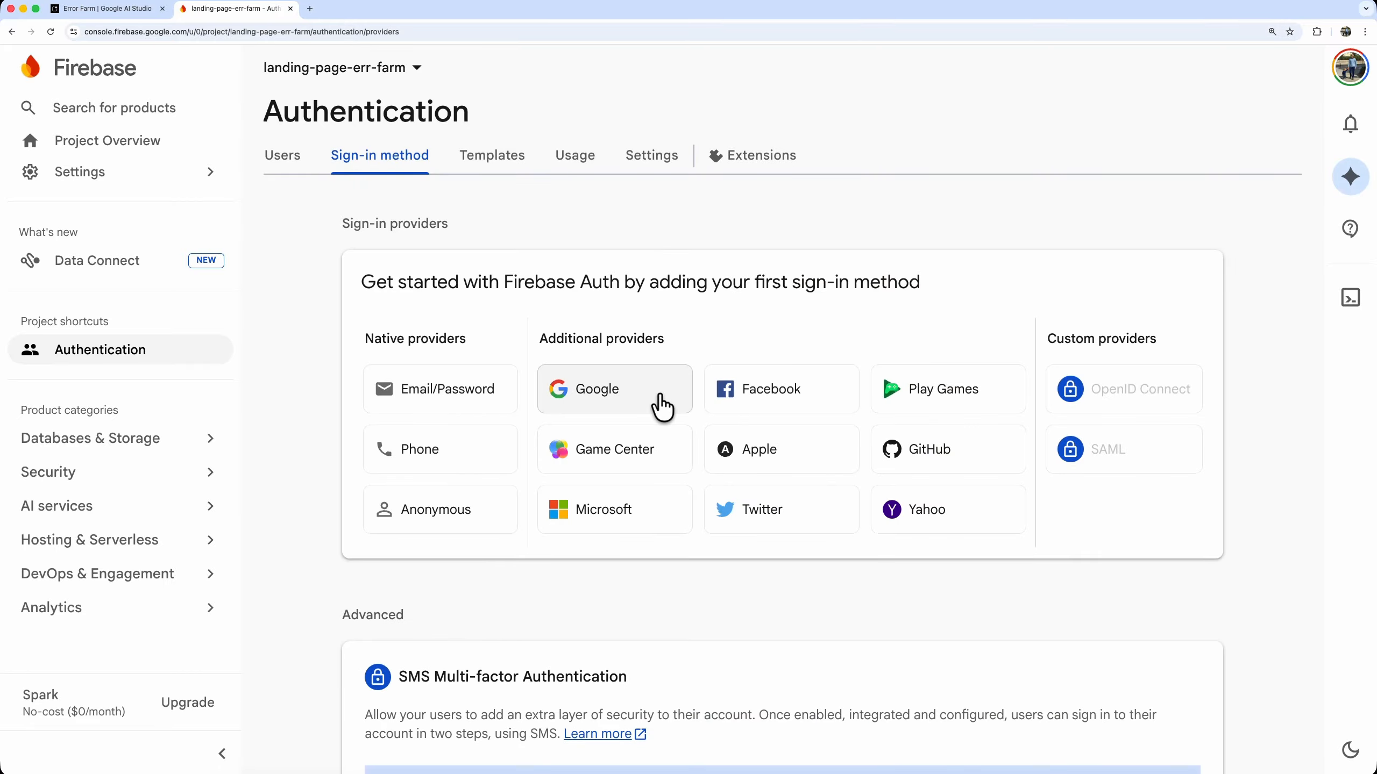
Enable Google as a sign-in provider, choose the project's support email and save
{"action": "left_click", "coordinate": [661, 406]}
{"action": "left_click", "coordinate": [997, 333]}
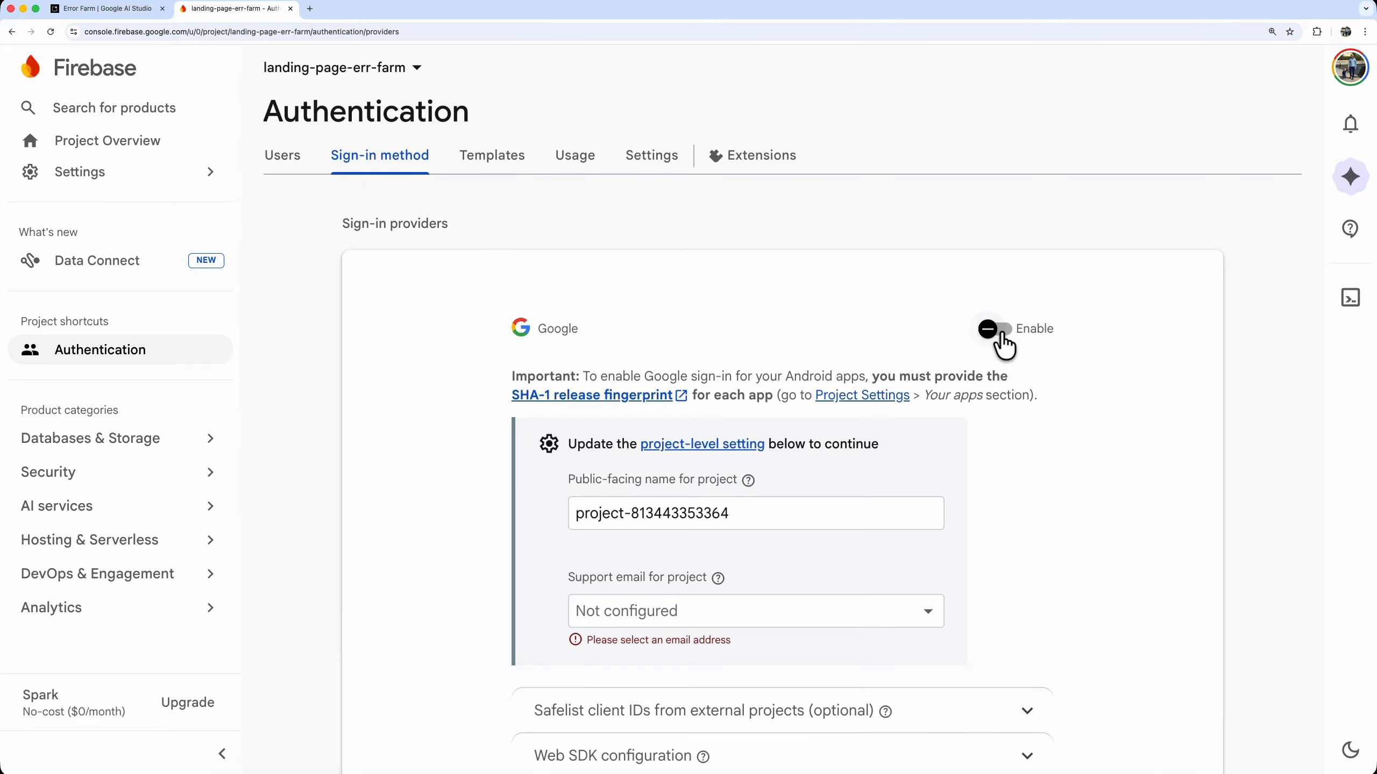
{"action": "scroll", "coordinate": [900, 466], "scroll_direction": "down", "scroll_amount": 3}
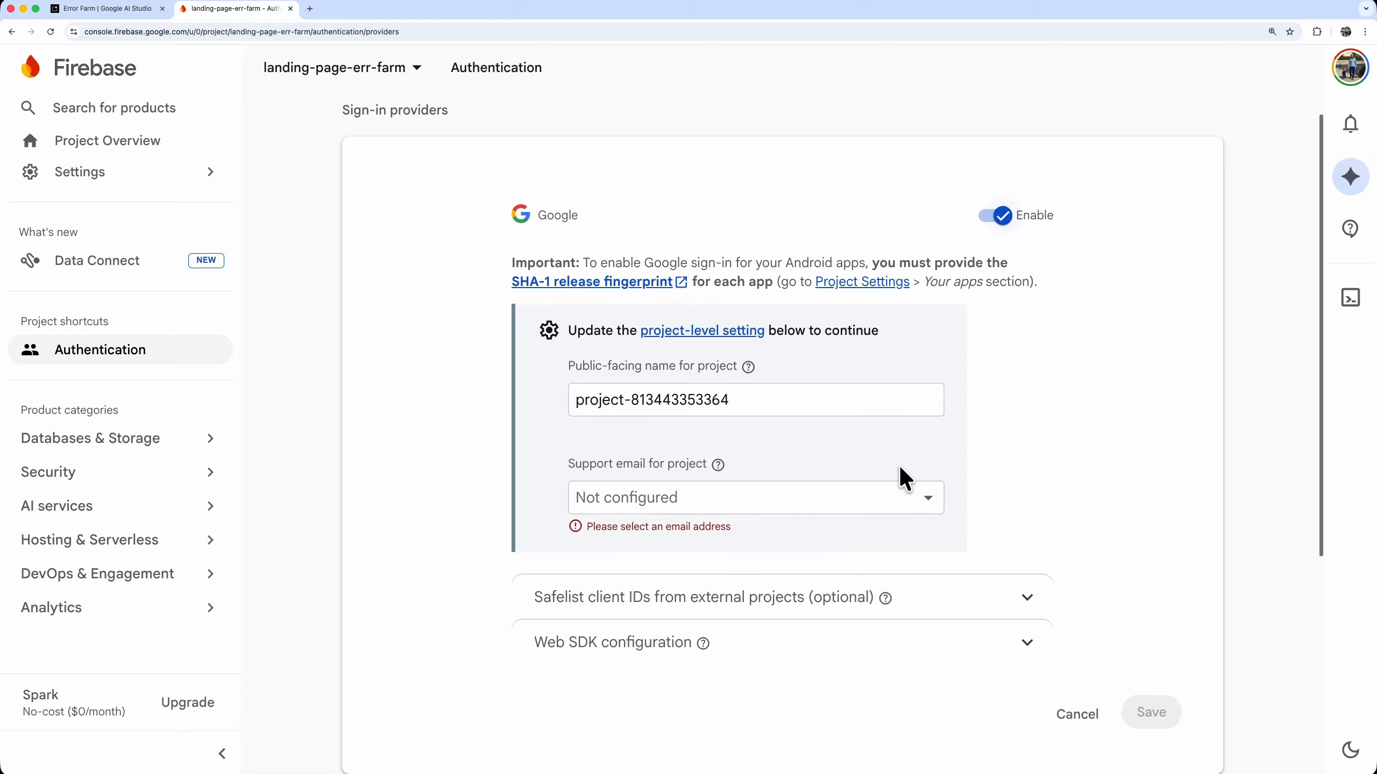
{"action": "left_click", "coordinate": [876, 496]}
{"action": "left_click", "coordinate": [876, 495]}
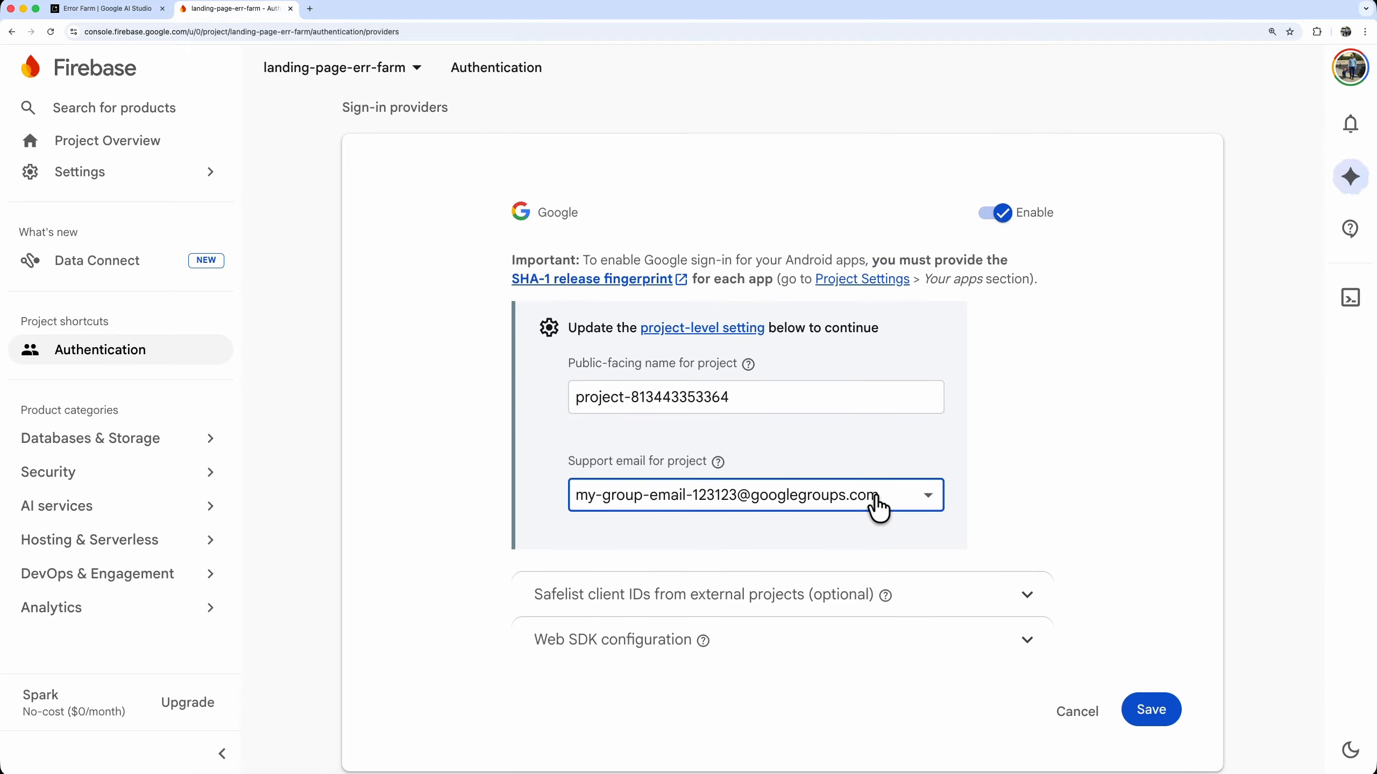
{"action": "left_click", "coordinate": [1150, 710]}
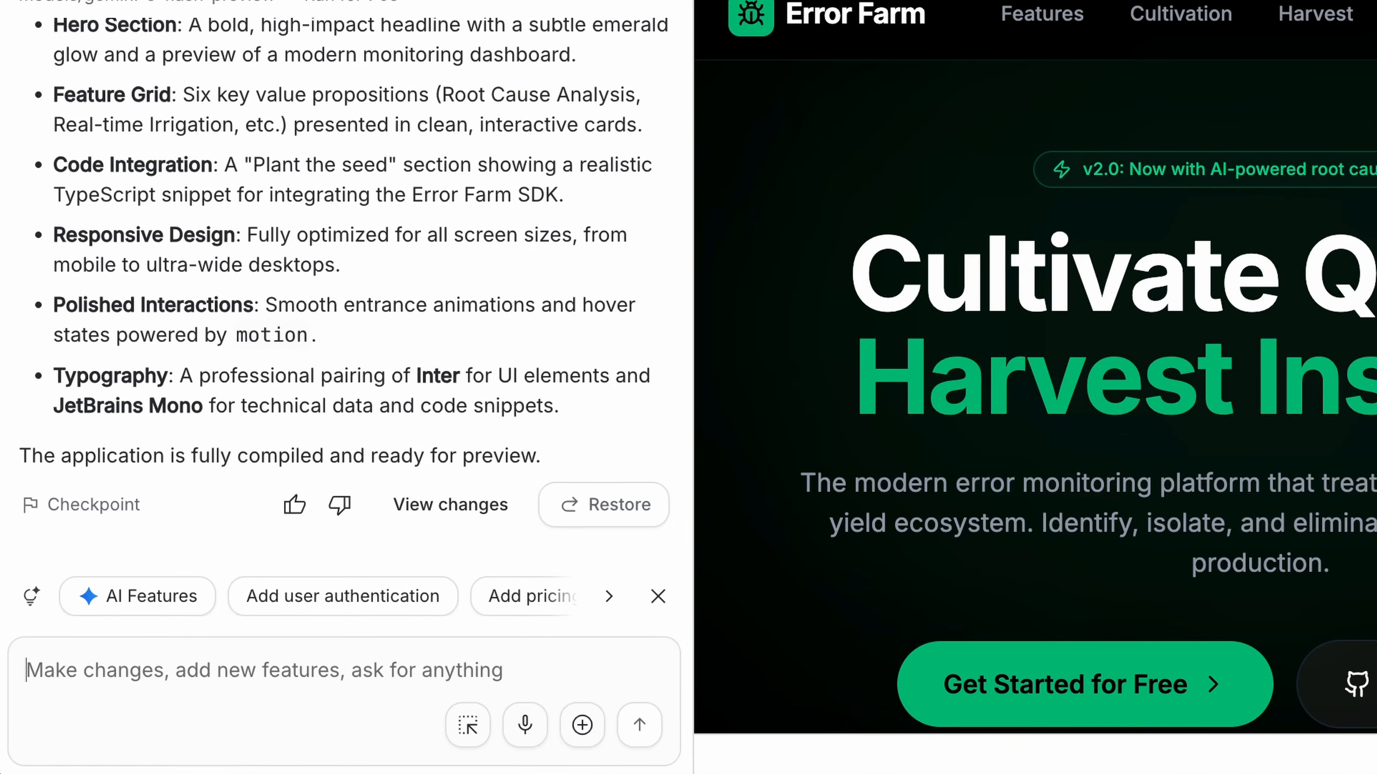
In Google AI Studio, write the prompt "Integrate Firebase Google Auth. When the user clicks Log In button redirect to a personal details page, using this Firebase config:"
{"action": "type", "text": "Integrate Firebase Google Auth"}
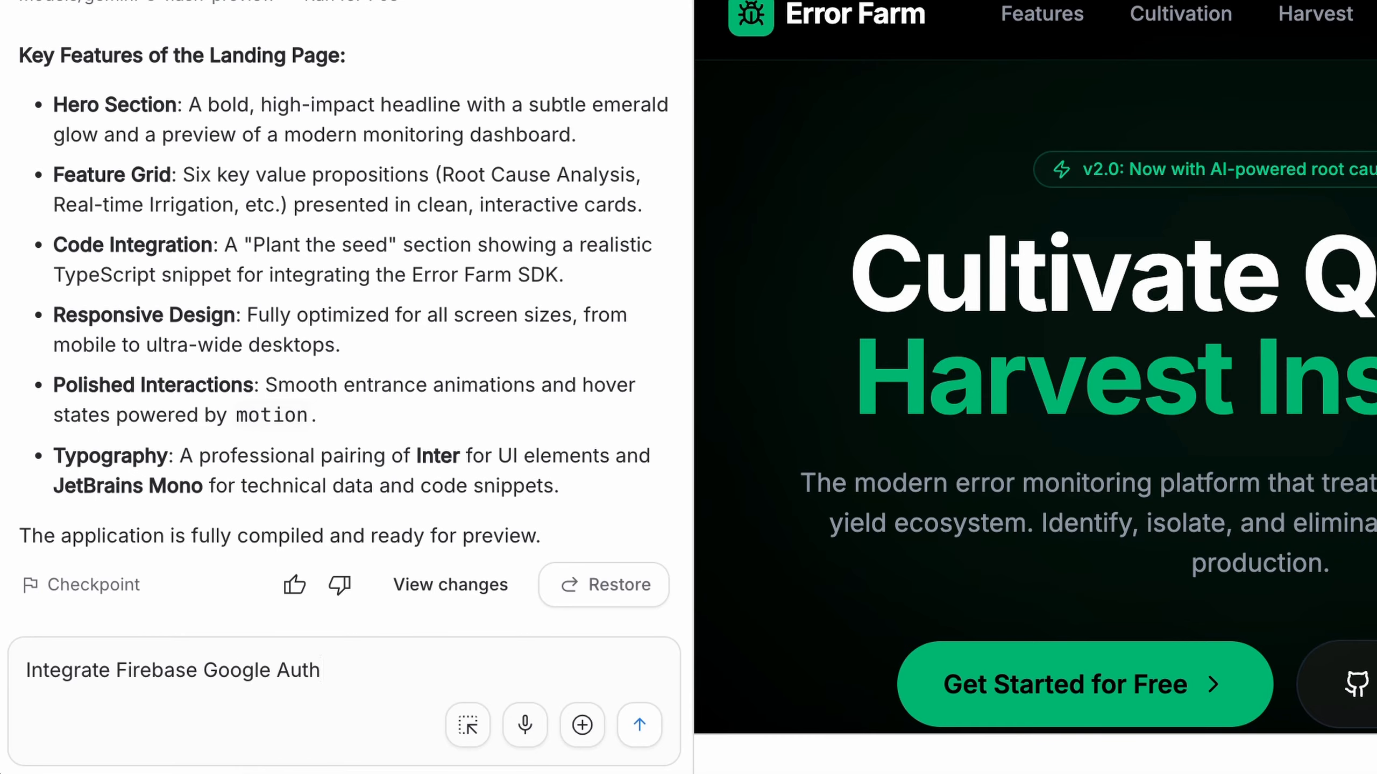
{"action": "type", "text": ". When the user click"}
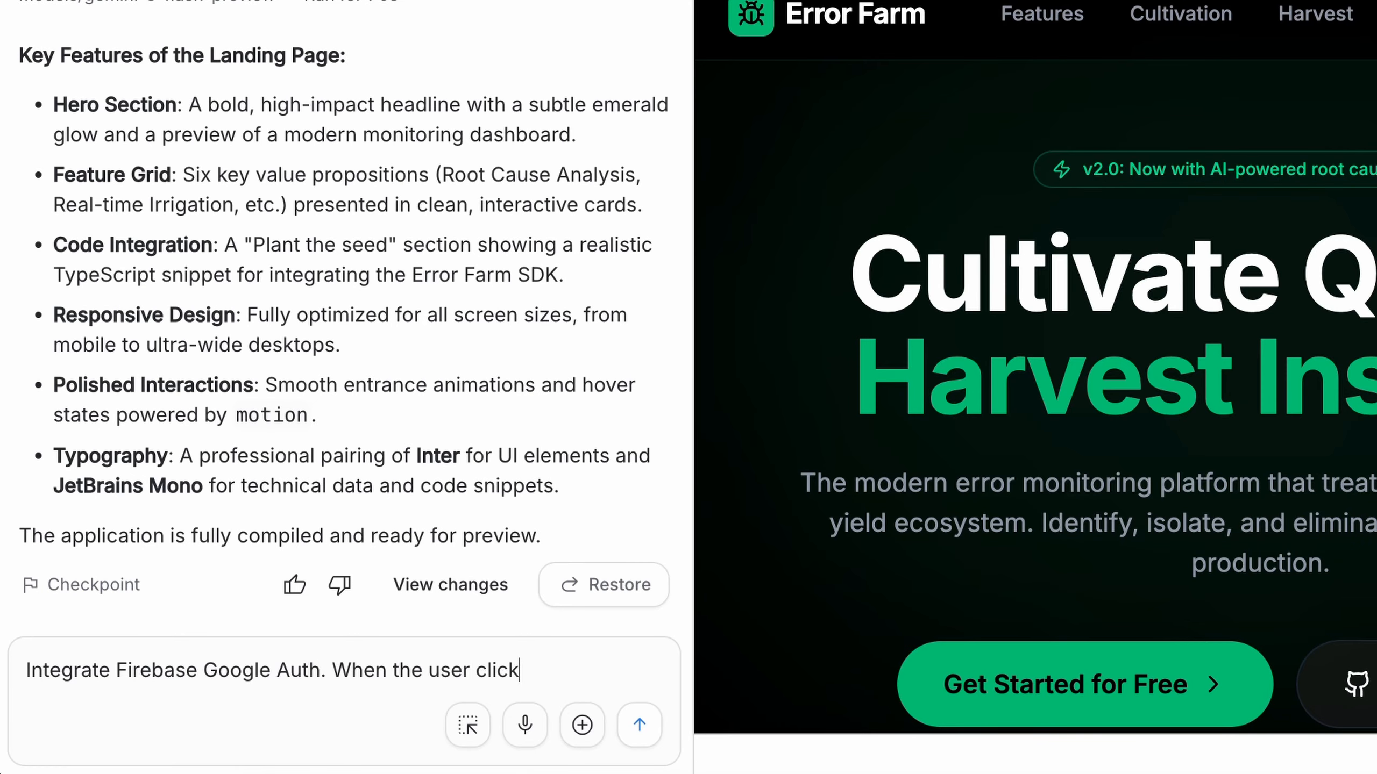
{"action": "type", "text": "s Log In button redirect"}
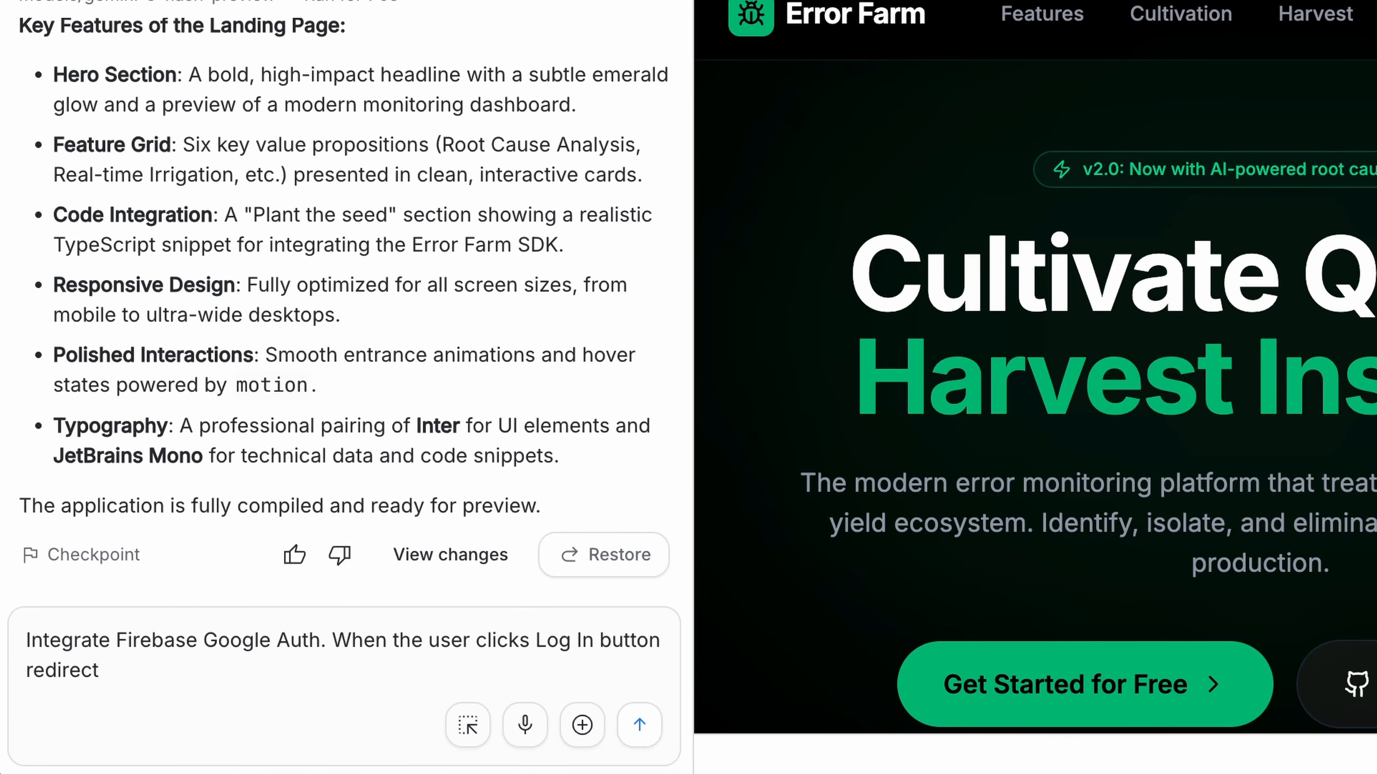
{"action": "type", "text": " to a personal details page, using this Firebase config:"}
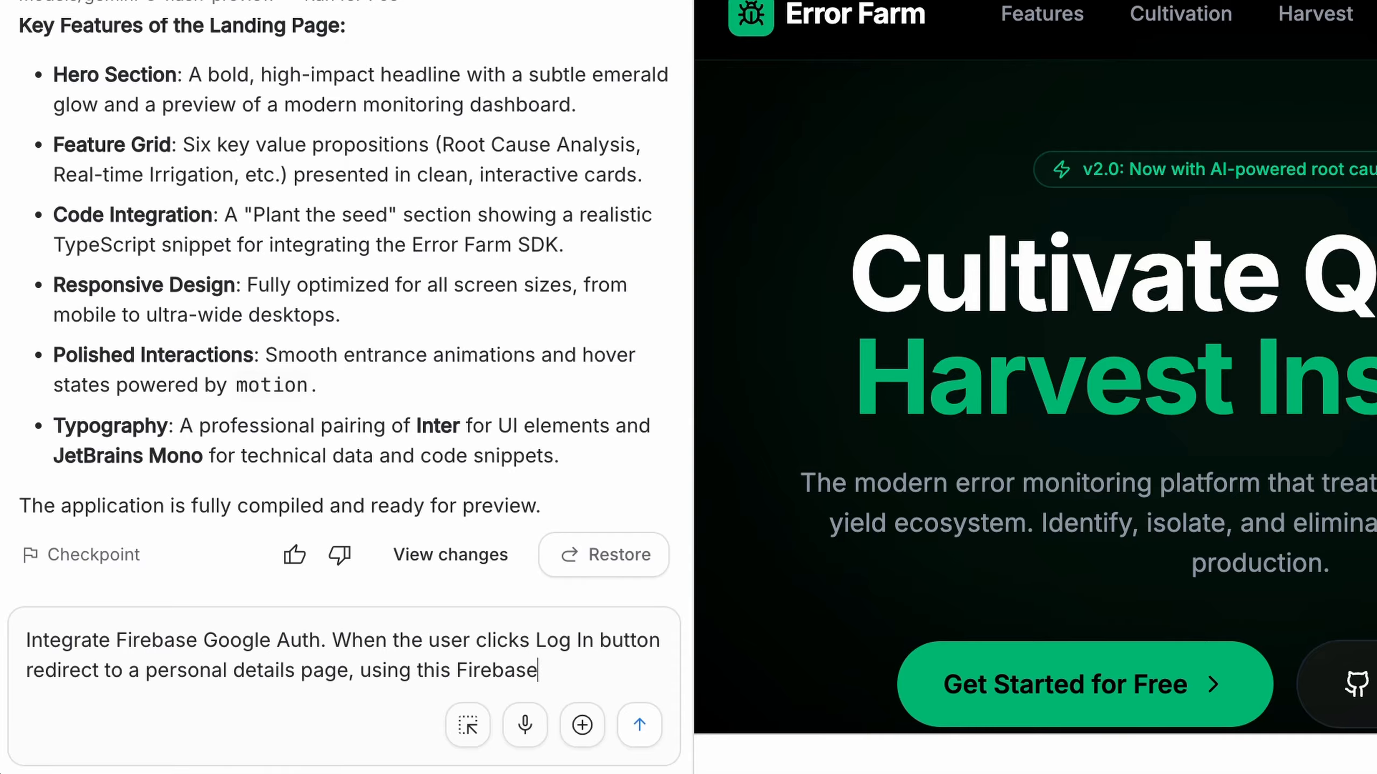
Paste the copied Firebase configuration with its API key below the prompt text, separated by a blank line, and submit it
{"action": "key", "text": "shift+Return"}
{"action": "key", "text": "shift+Return"}
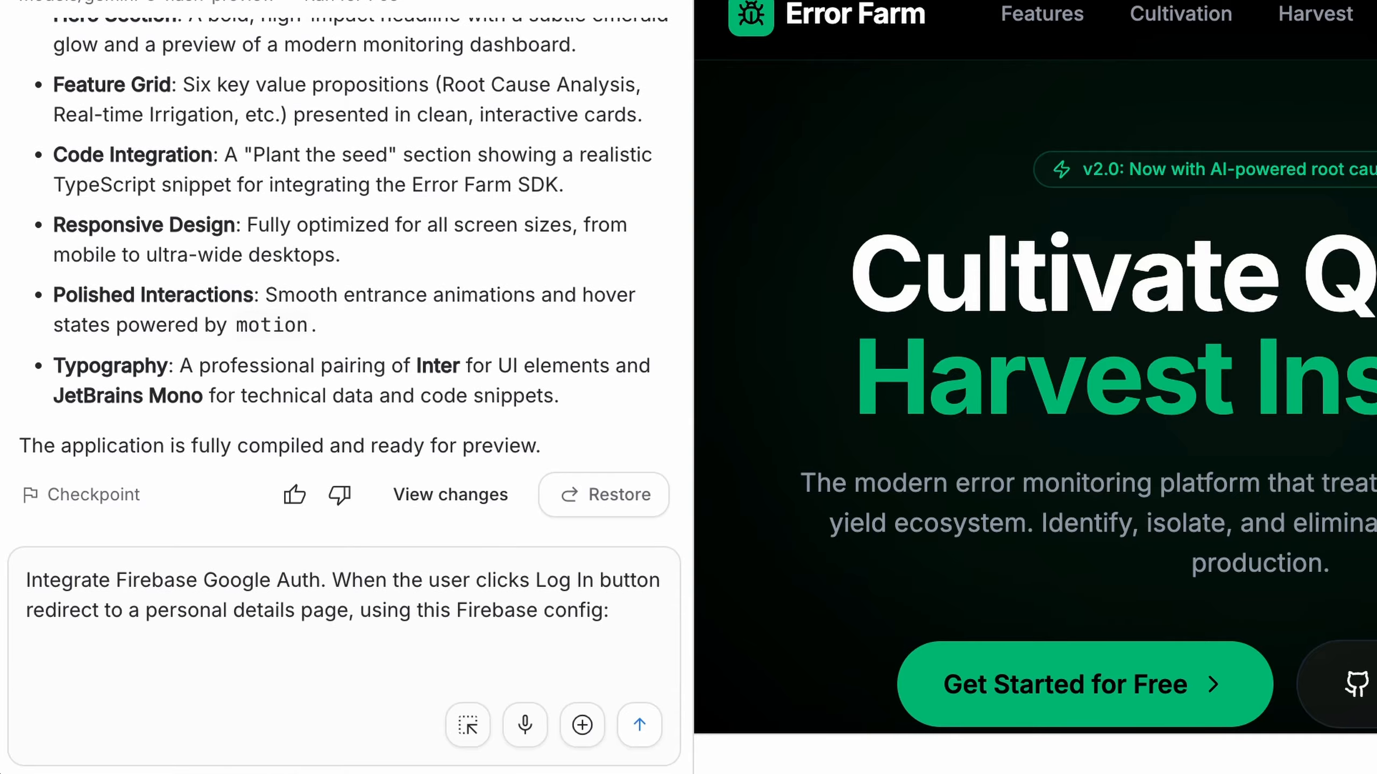
{"action": "right_click", "coordinate": [65, 671]}
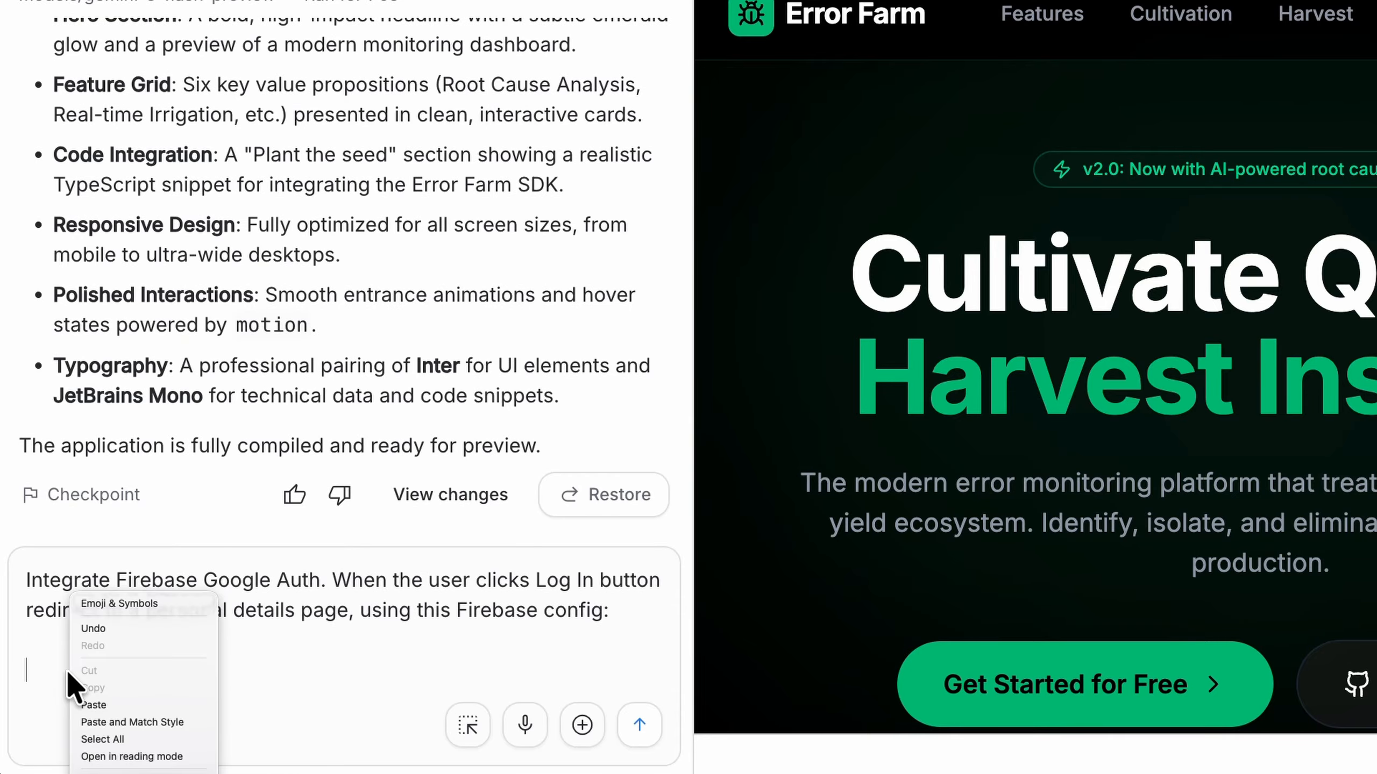
{"action": "left_click", "coordinate": [111, 705]}
{"action": "key", "text": "shift+Return"}
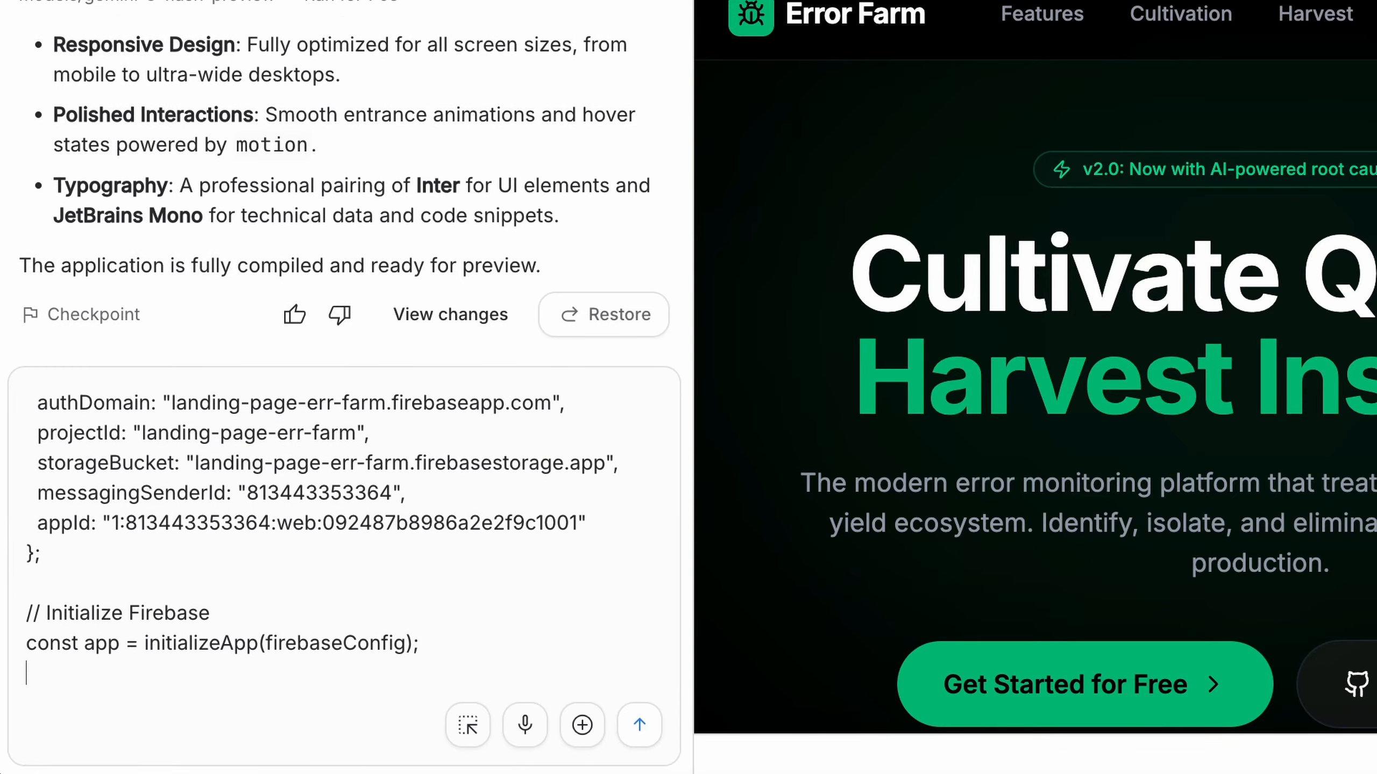
{"action": "left_click", "coordinate": [639, 725]}
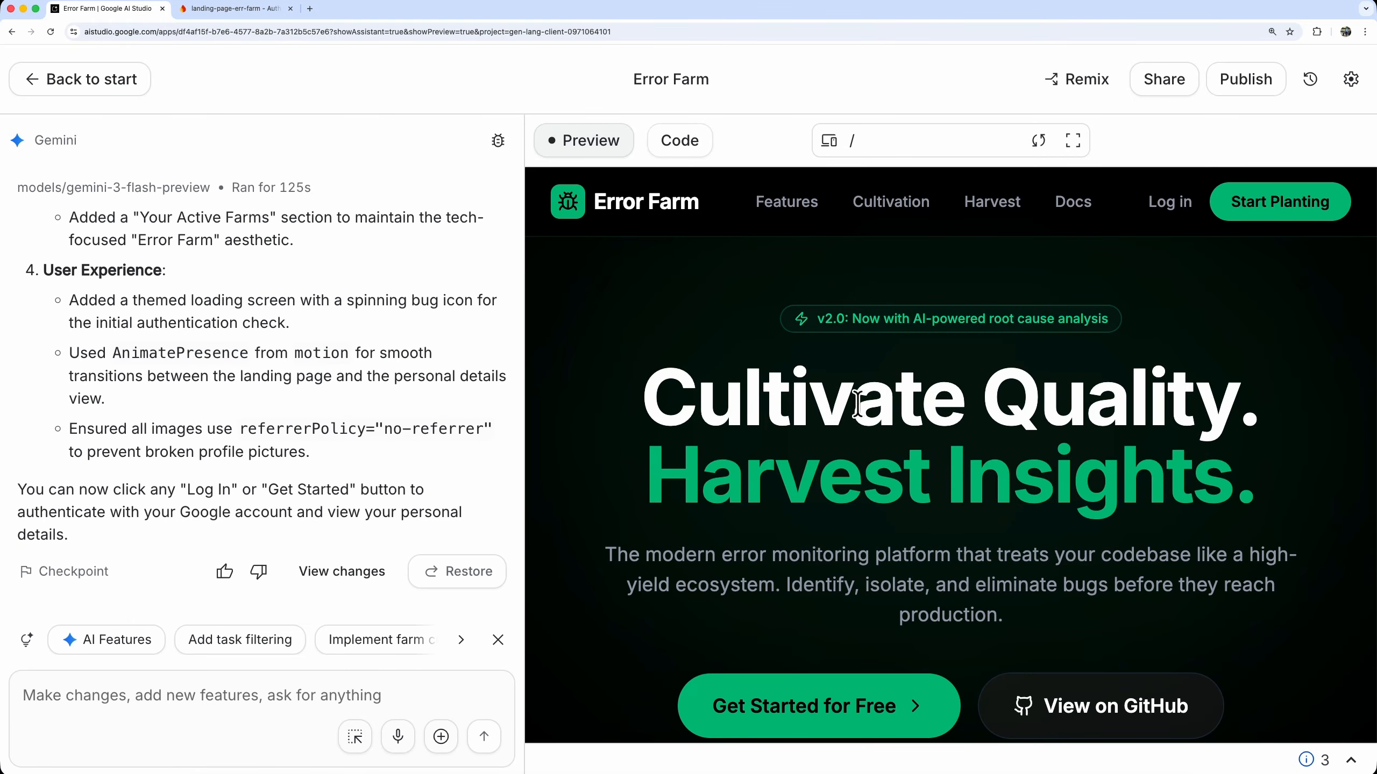
Test the log-in in the app preview and check the preview's console messages for the error
{"action": "left_click", "coordinate": [1170, 208]}
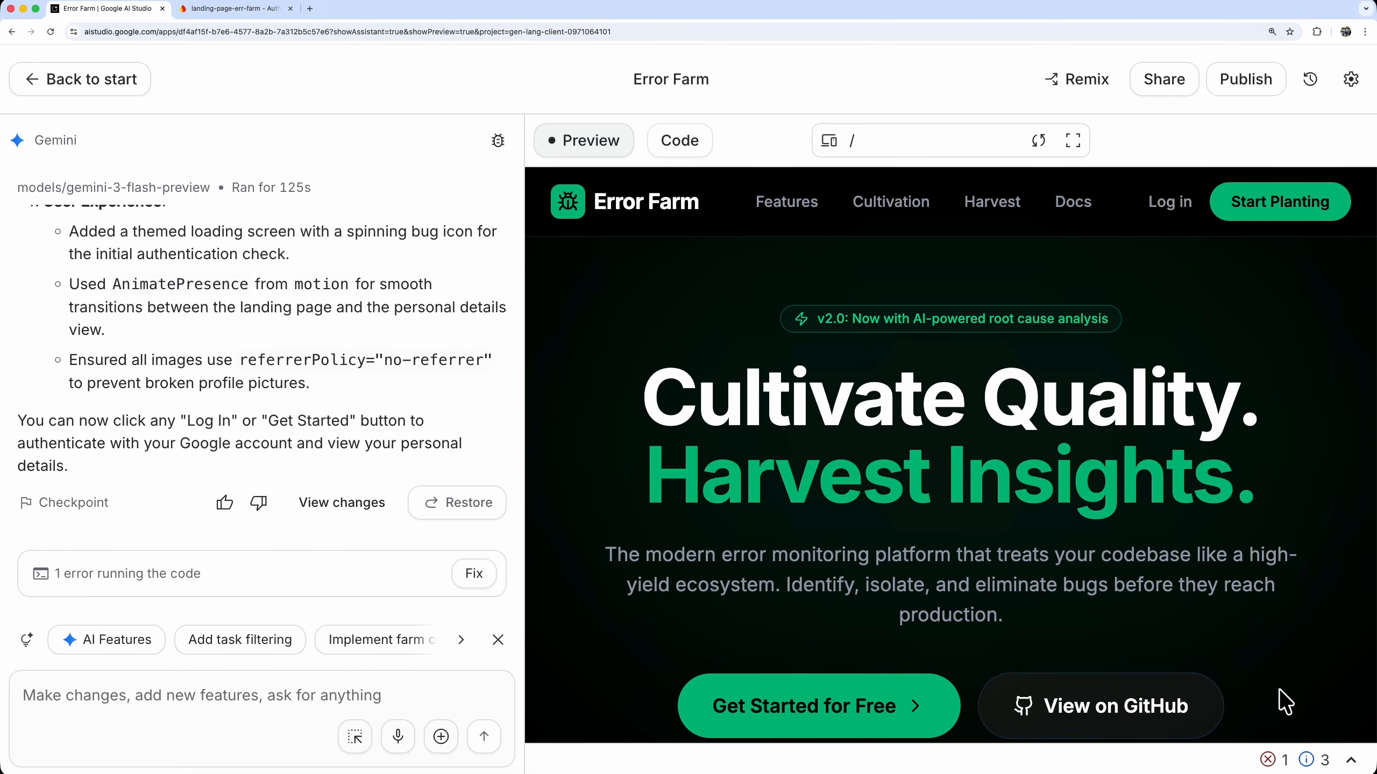
{"action": "left_click", "coordinate": [1268, 762]}
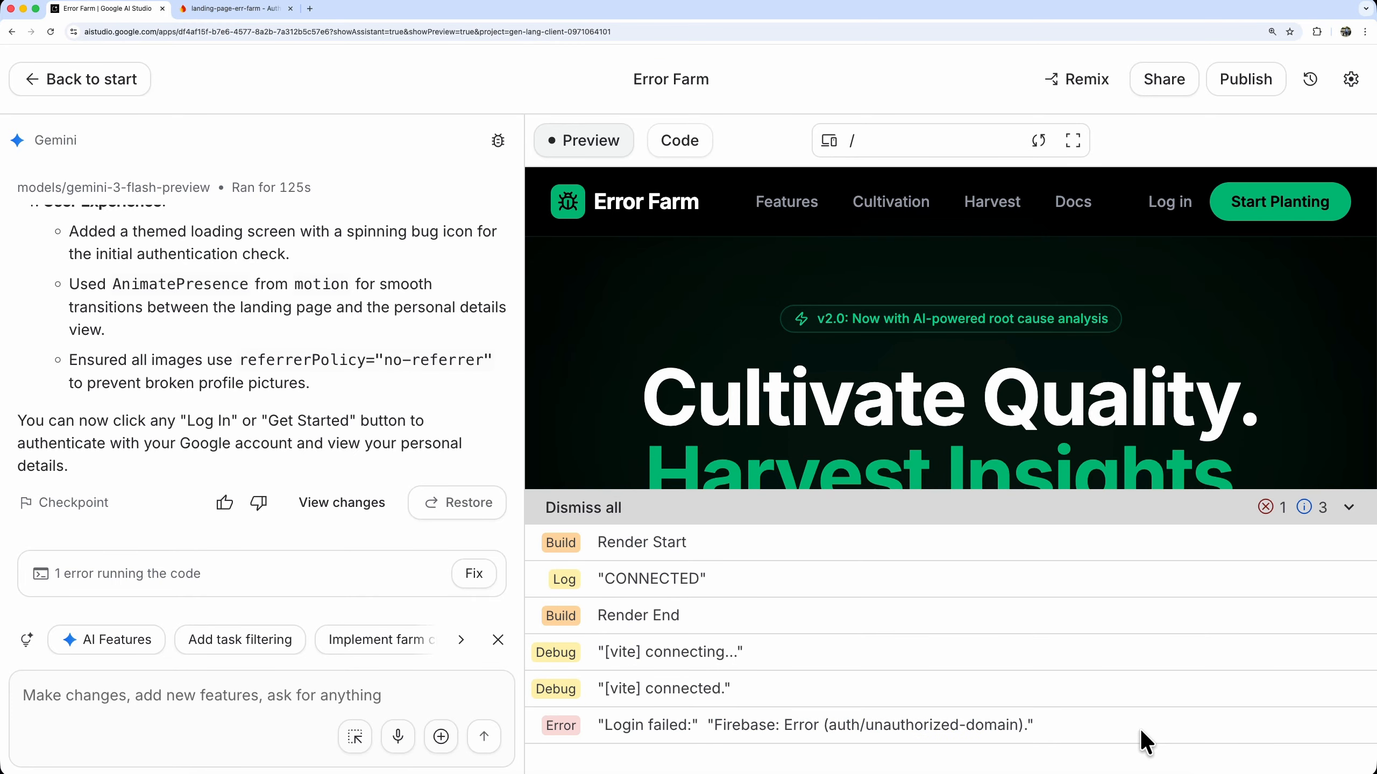
{"action": "left_click", "coordinate": [1350, 509]}
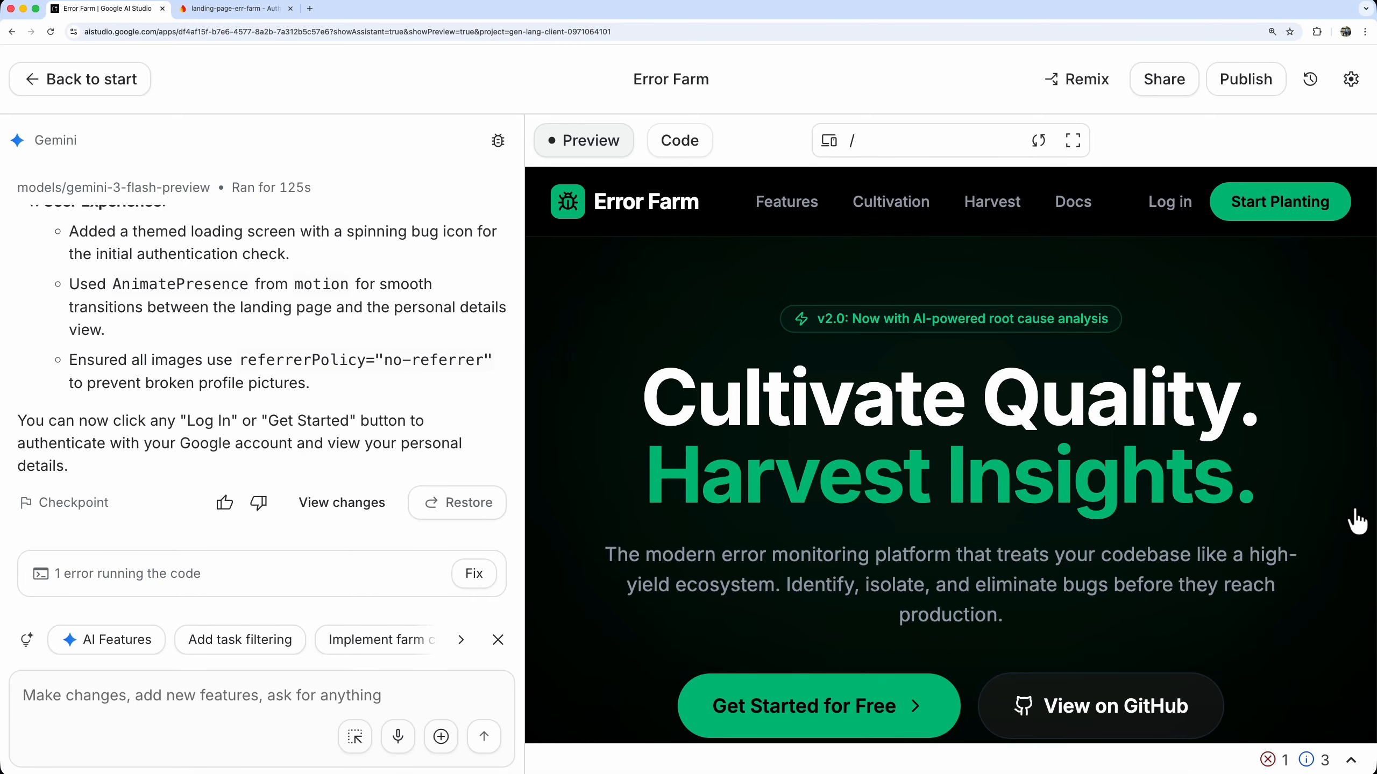
Re-publish the Error Farm app from its settings and open the live site
{"action": "left_click", "coordinate": [1351, 79]}
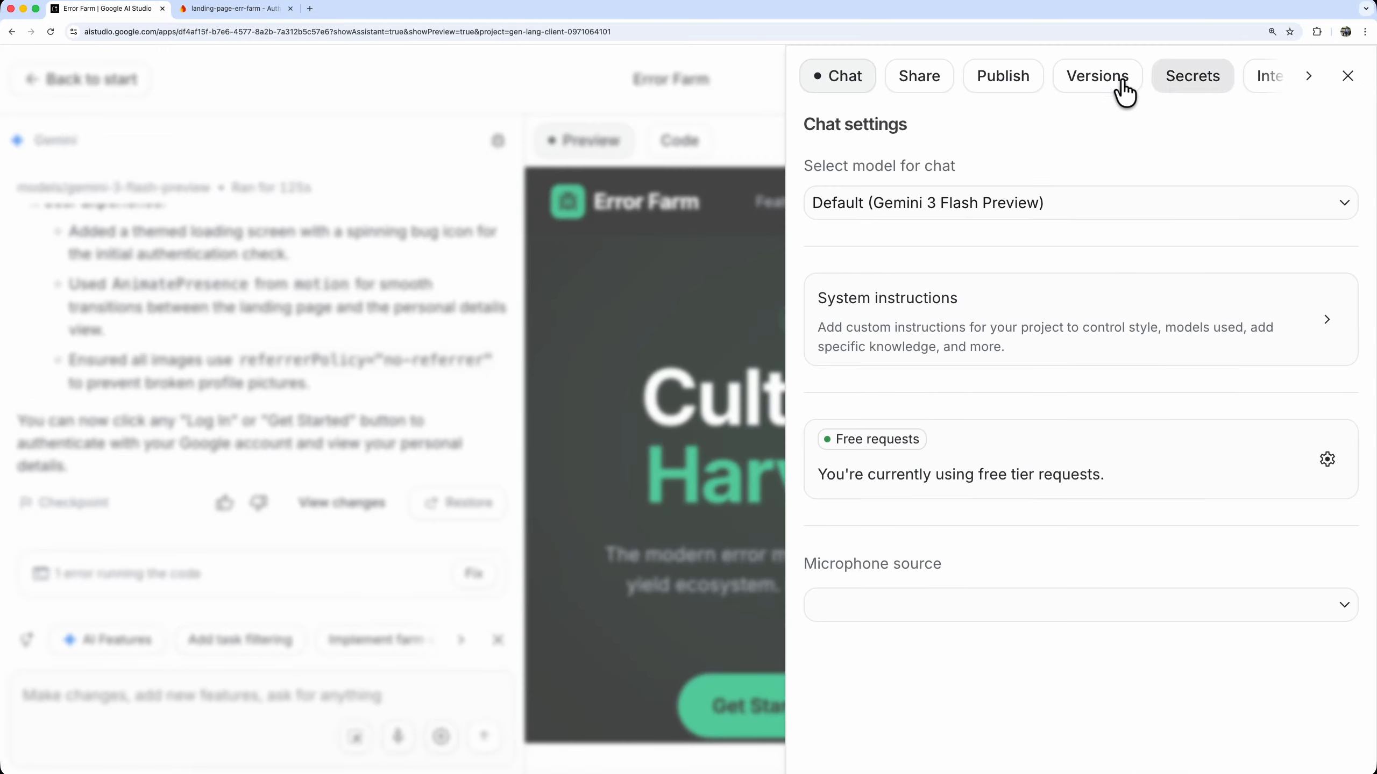
{"action": "left_click", "coordinate": [998, 81]}
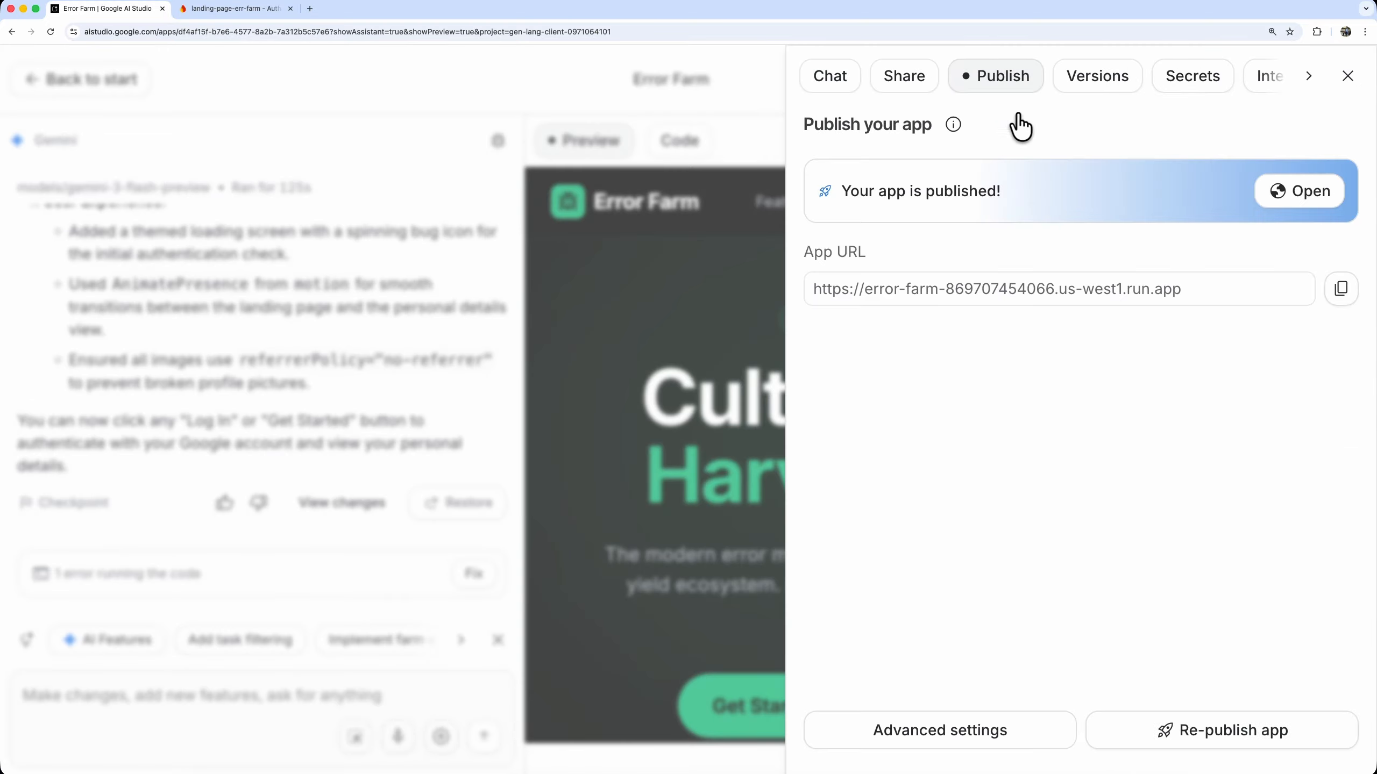
{"action": "left_click", "coordinate": [1214, 732]}
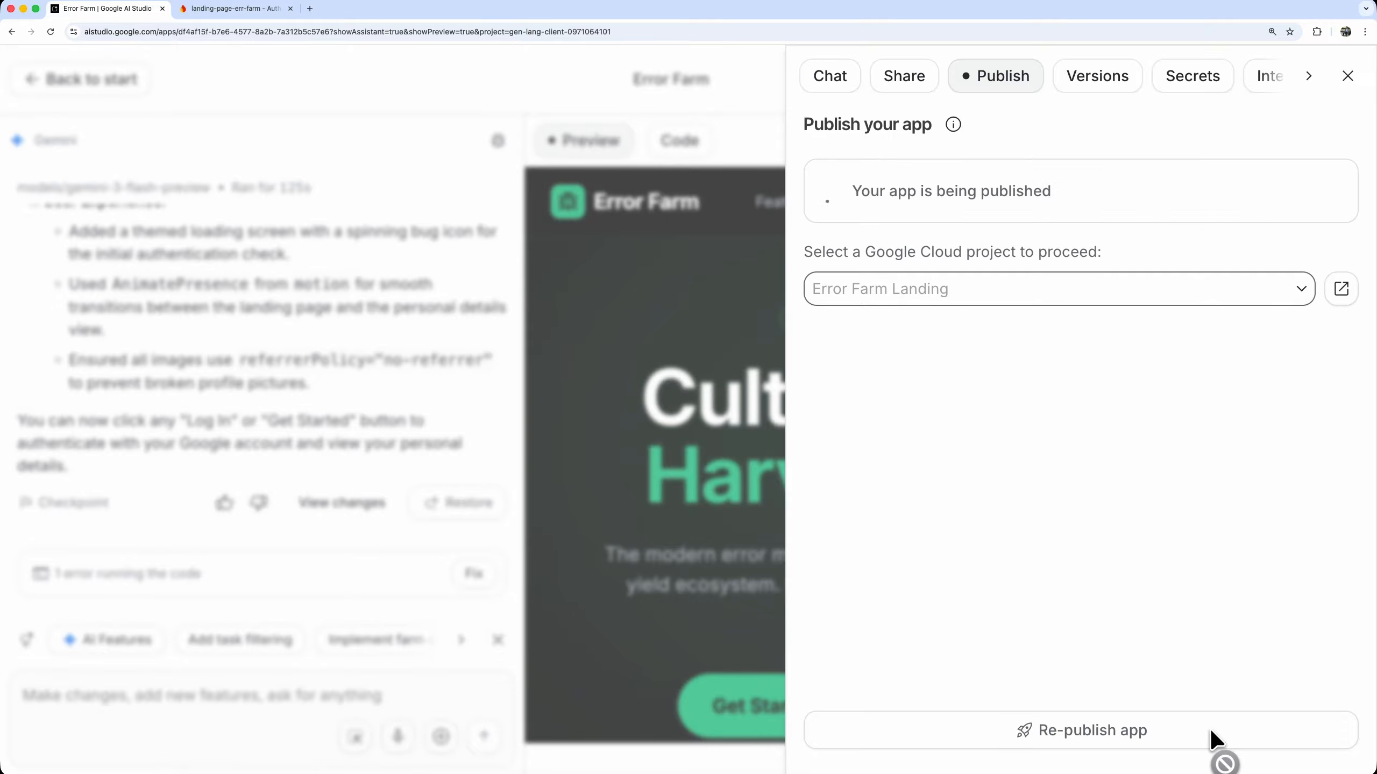
{"action": "left_click", "coordinate": [1301, 192]}
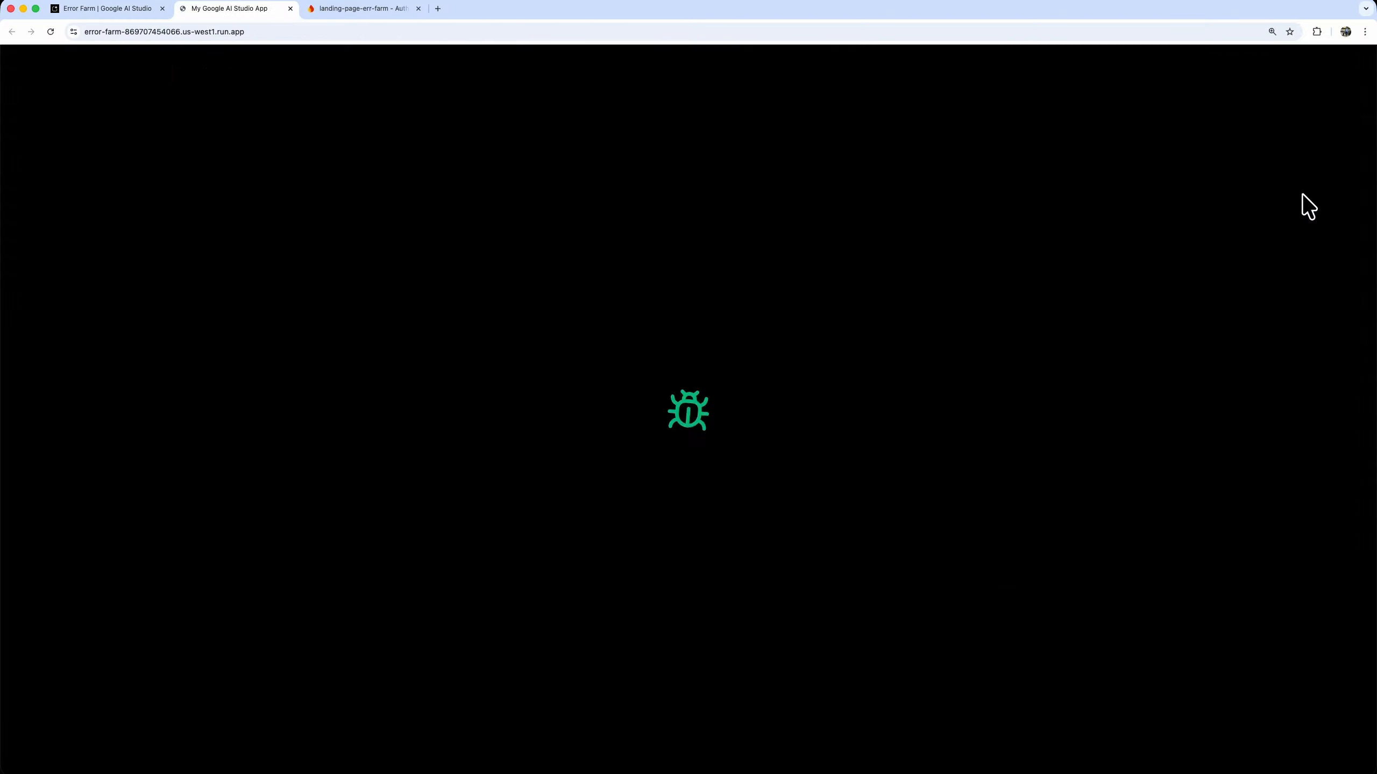
Test the log-in on the live site and examine the browser's developer console for errors
{"action": "left_click", "coordinate": [1103, 75]}
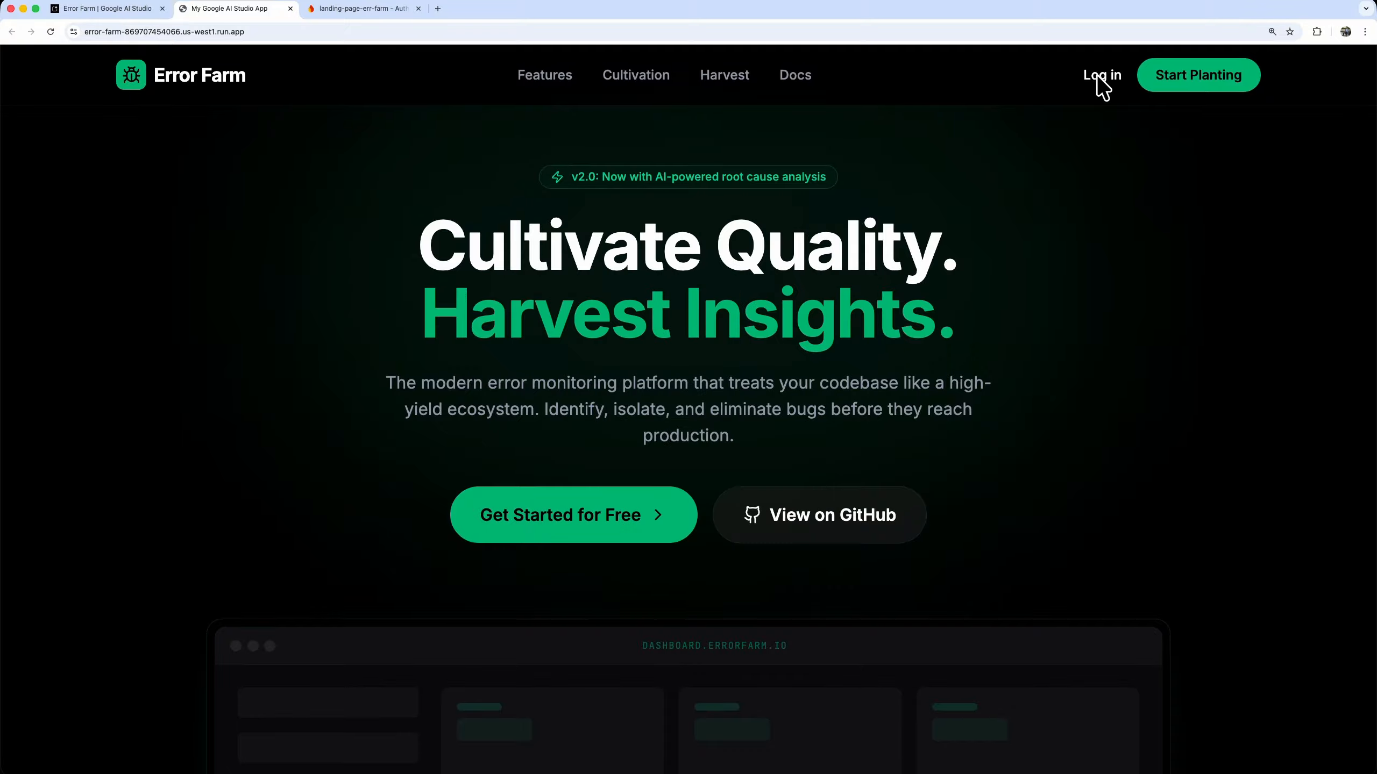
{"action": "right_click", "coordinate": [1066, 284]}
{"action": "left_click", "coordinate": [1096, 471]}
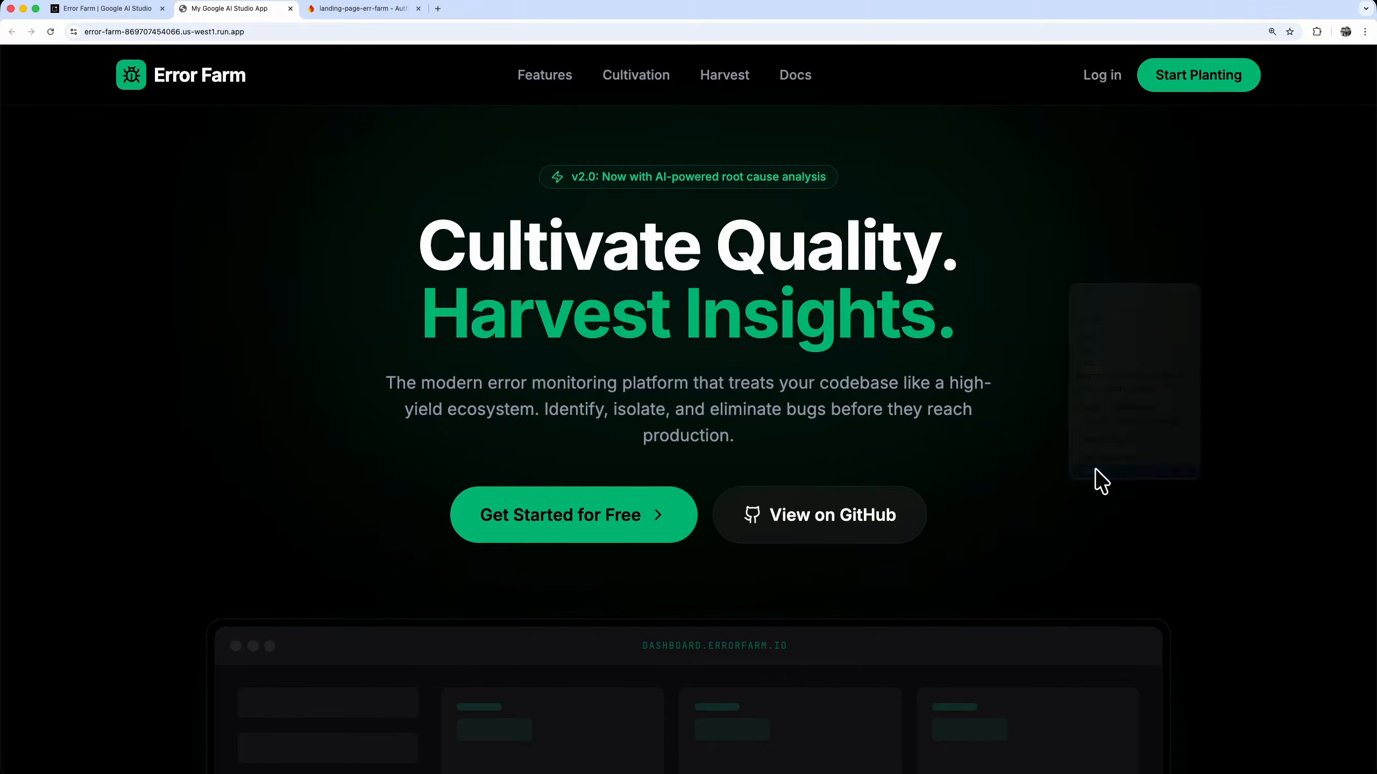
{"action": "left_click", "coordinate": [794, 562]}
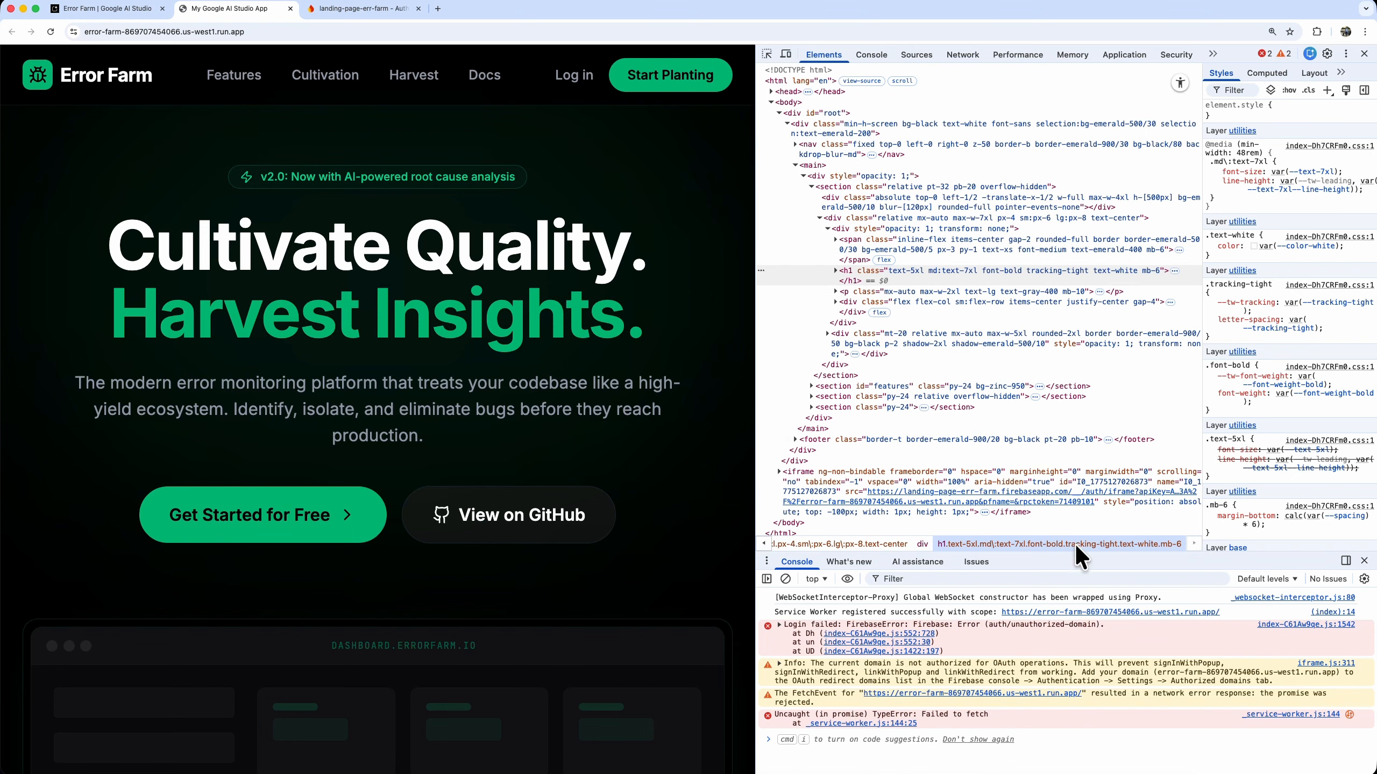
{"action": "left_click", "coordinate": [1364, 55]}
Close the developer tools and copy the published Error Farm site's web address
{"action": "left_click", "coordinate": [236, 31]}
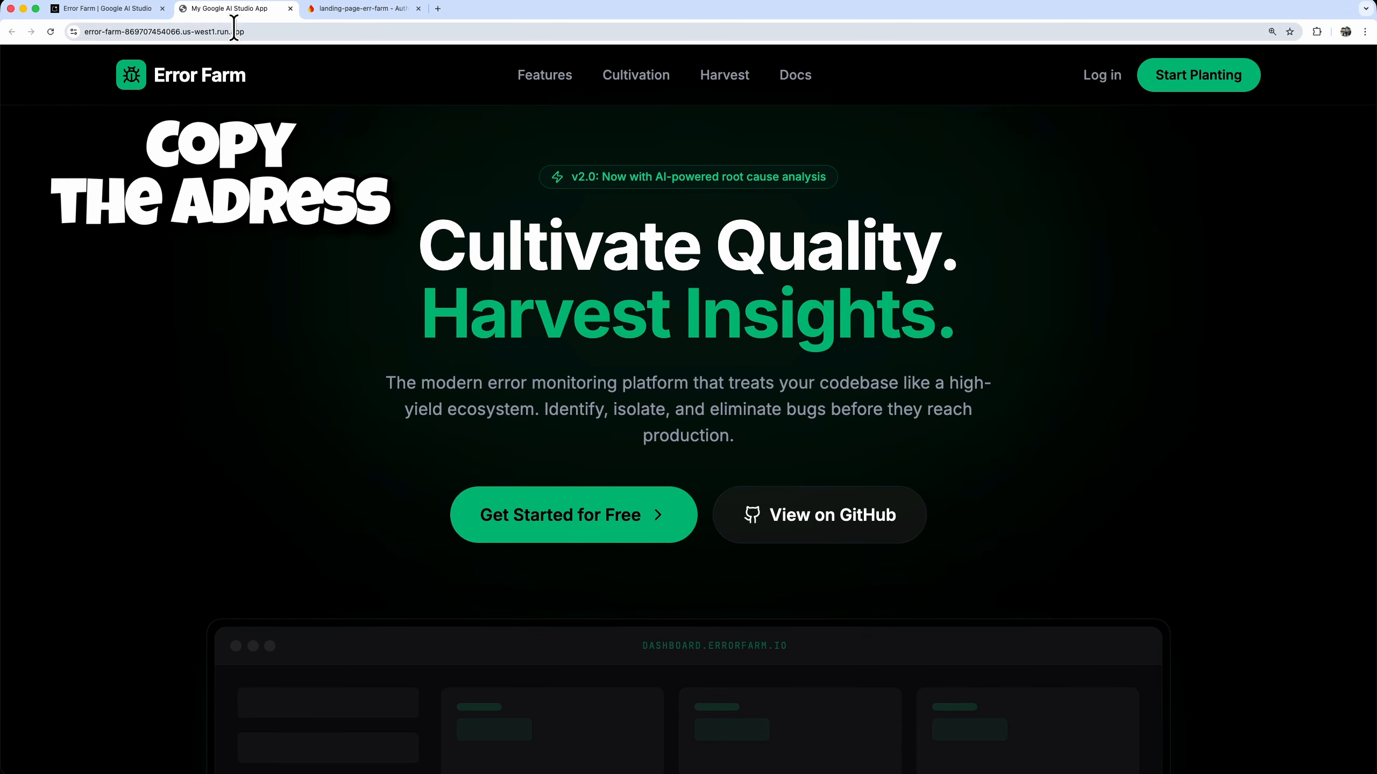
{"action": "double_click", "coordinate": [234, 31]}
{"action": "triple_click", "coordinate": [234, 31]}
{"action": "key", "text": "super+c"}
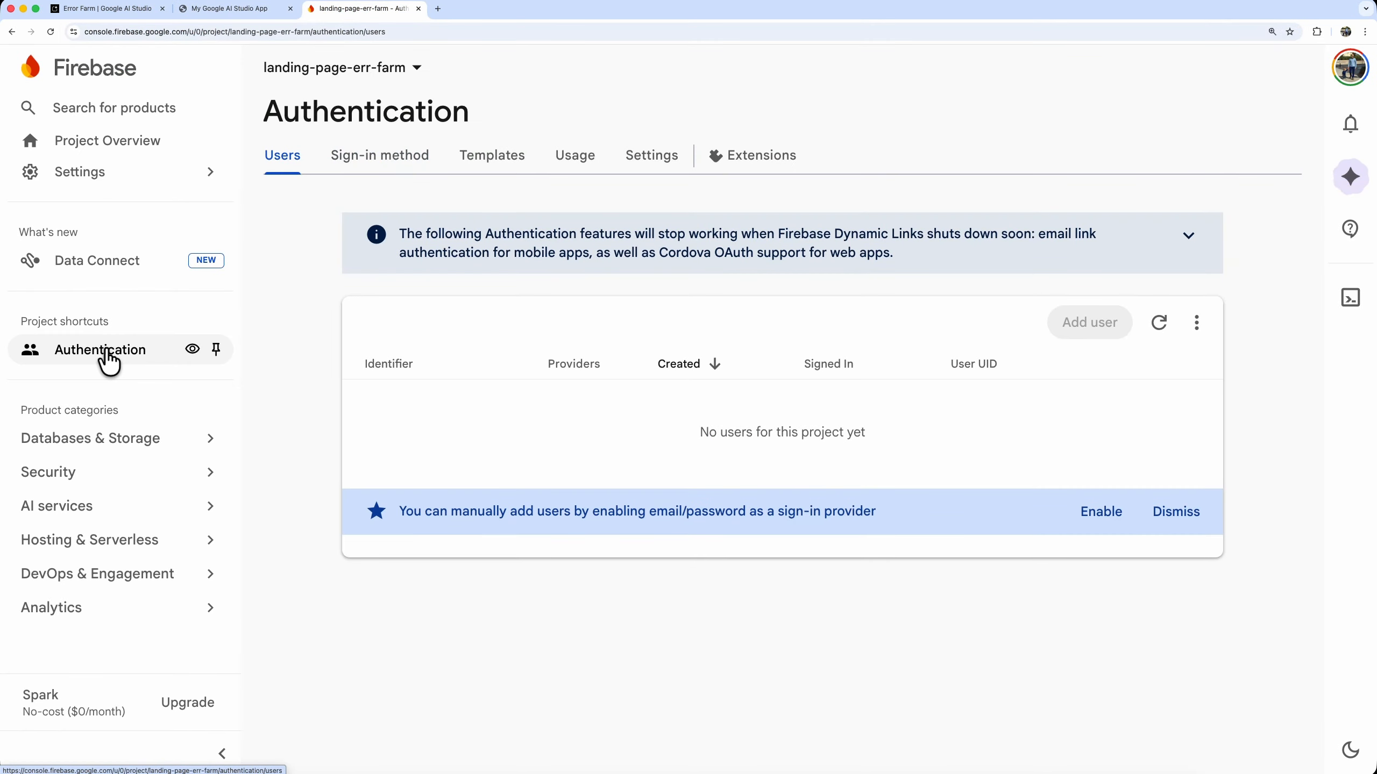
Add error-farm-869707454066.us-west1.run.app to the authorized domains in Firebase's Authentication settings
{"action": "left_click", "coordinate": [652, 168]}
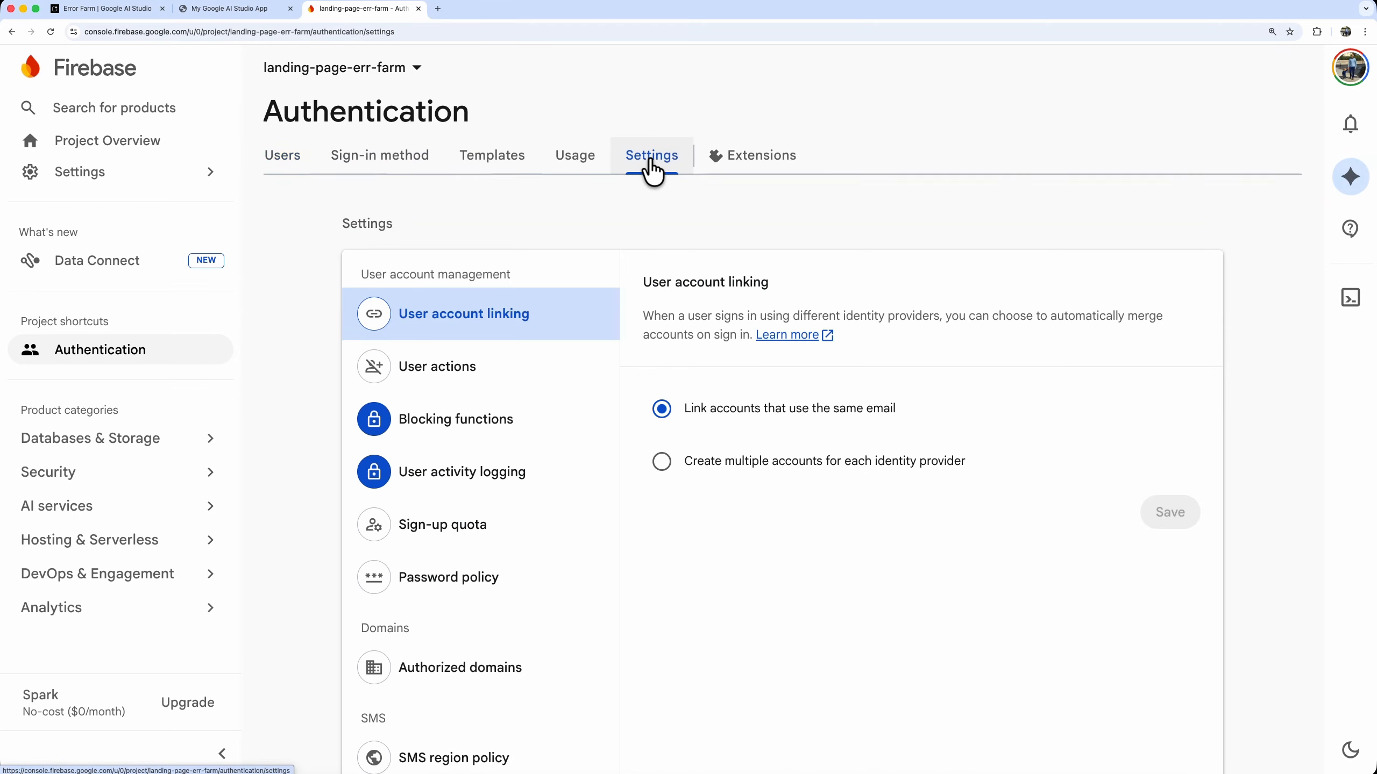
{"action": "left_click", "coordinate": [460, 673]}
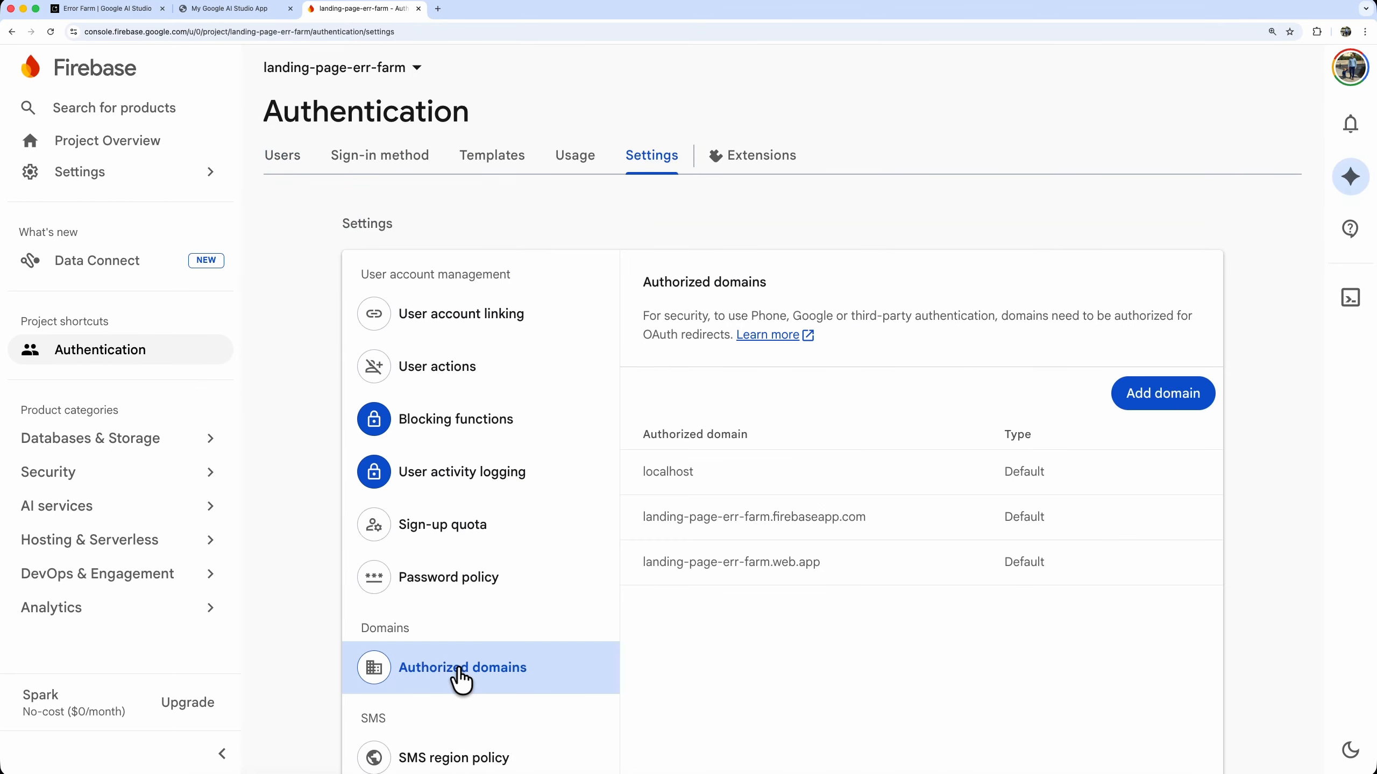
{"action": "left_click", "coordinate": [1163, 404]}
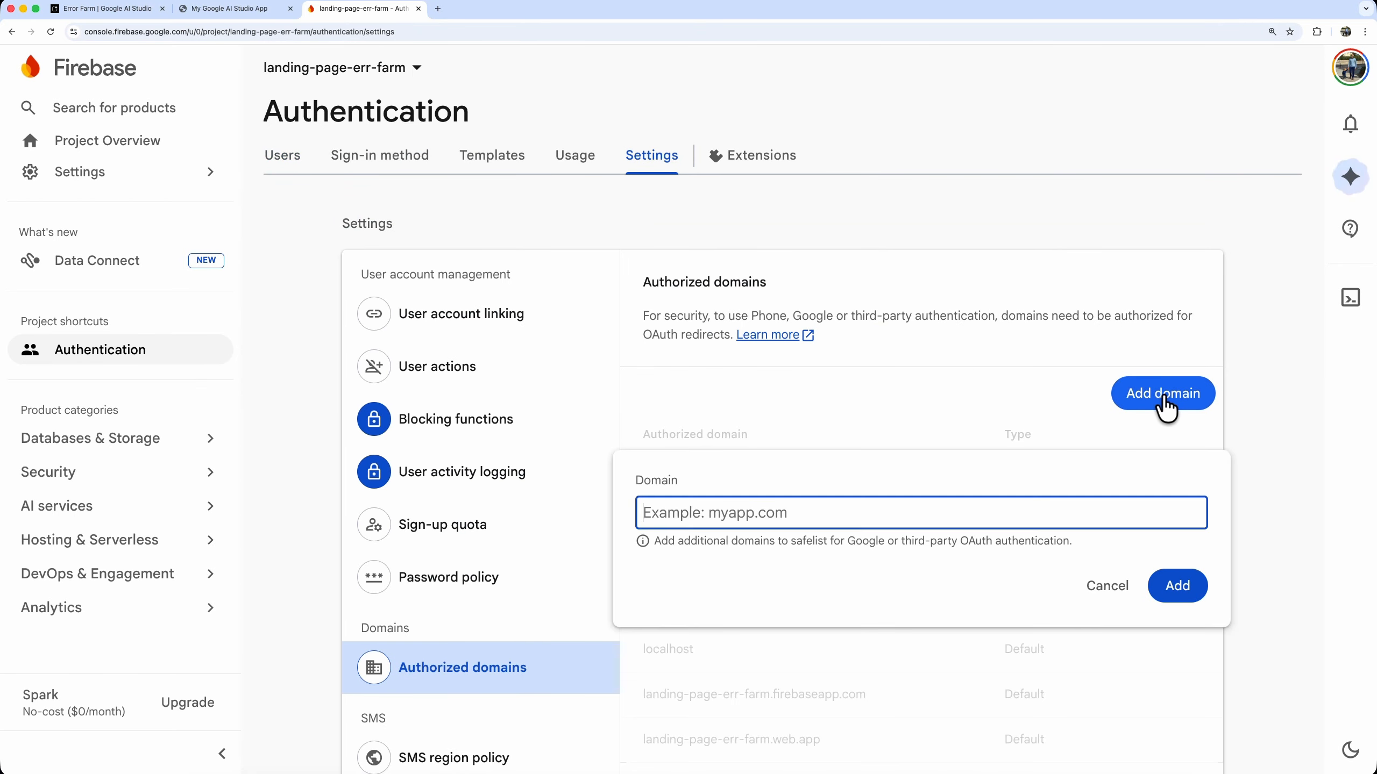
{"action": "right_click", "coordinate": [869, 517]}
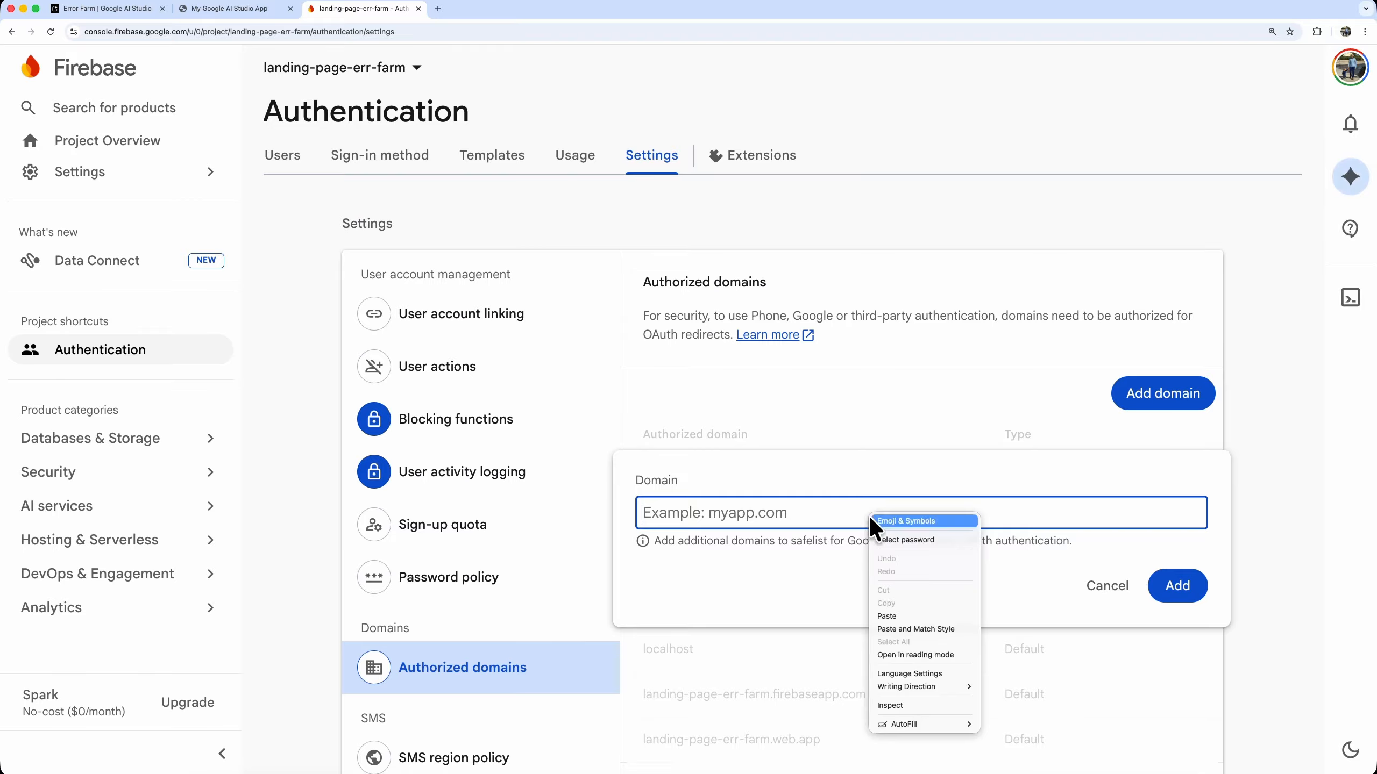
{"action": "left_click", "coordinate": [909, 628]}
{"action": "left_click", "coordinate": [1177, 586]}
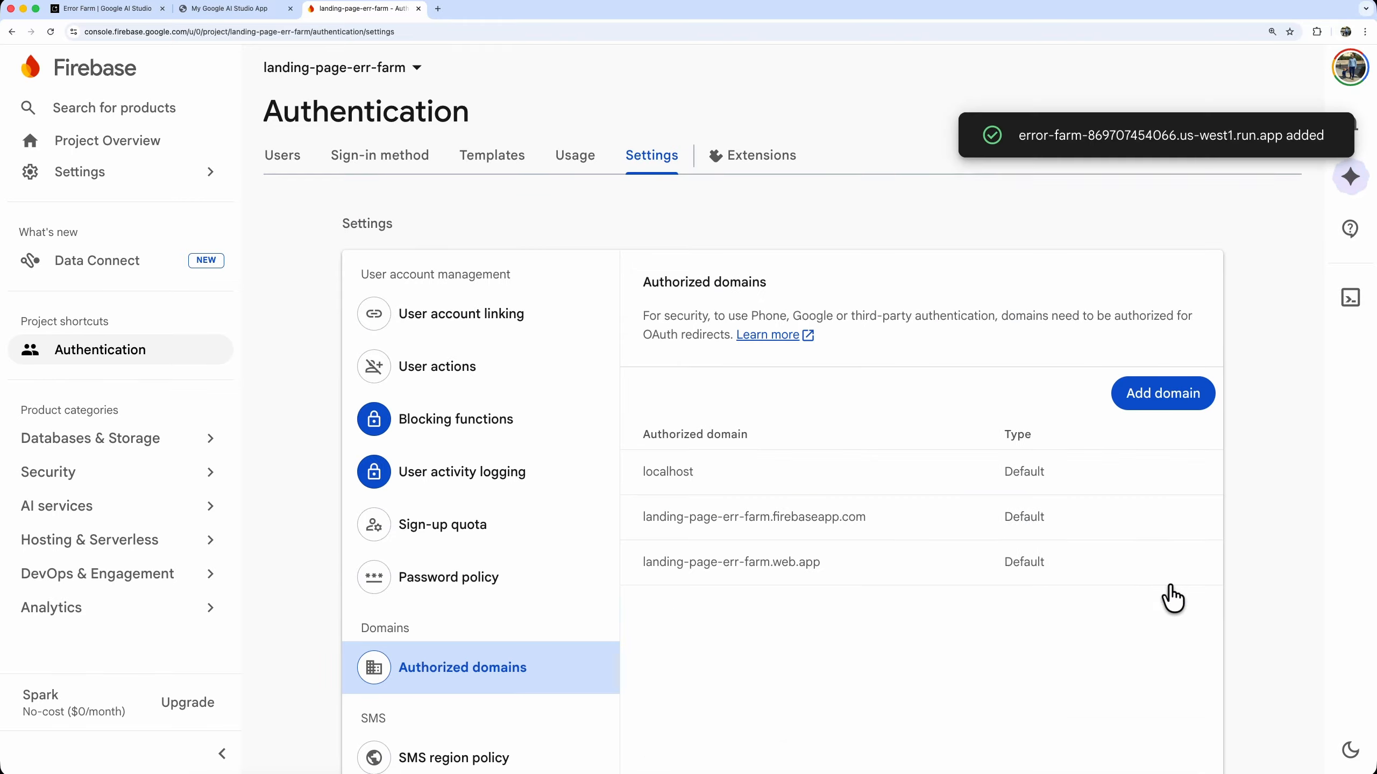
Log in on the live Error Farm site with the test Google account and review the personal details page
{"action": "left_click", "coordinate": [255, 10]}
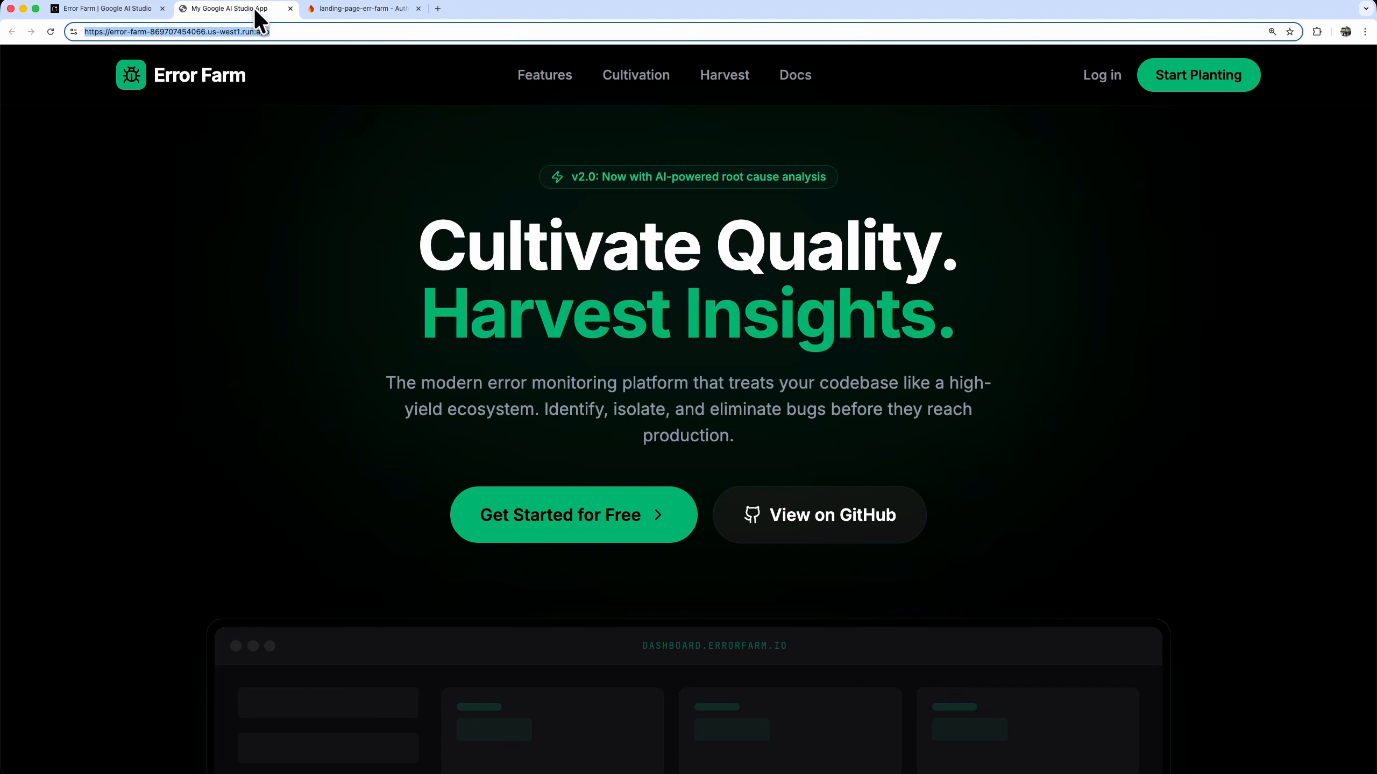
{"action": "left_click", "coordinate": [1036, 216]}
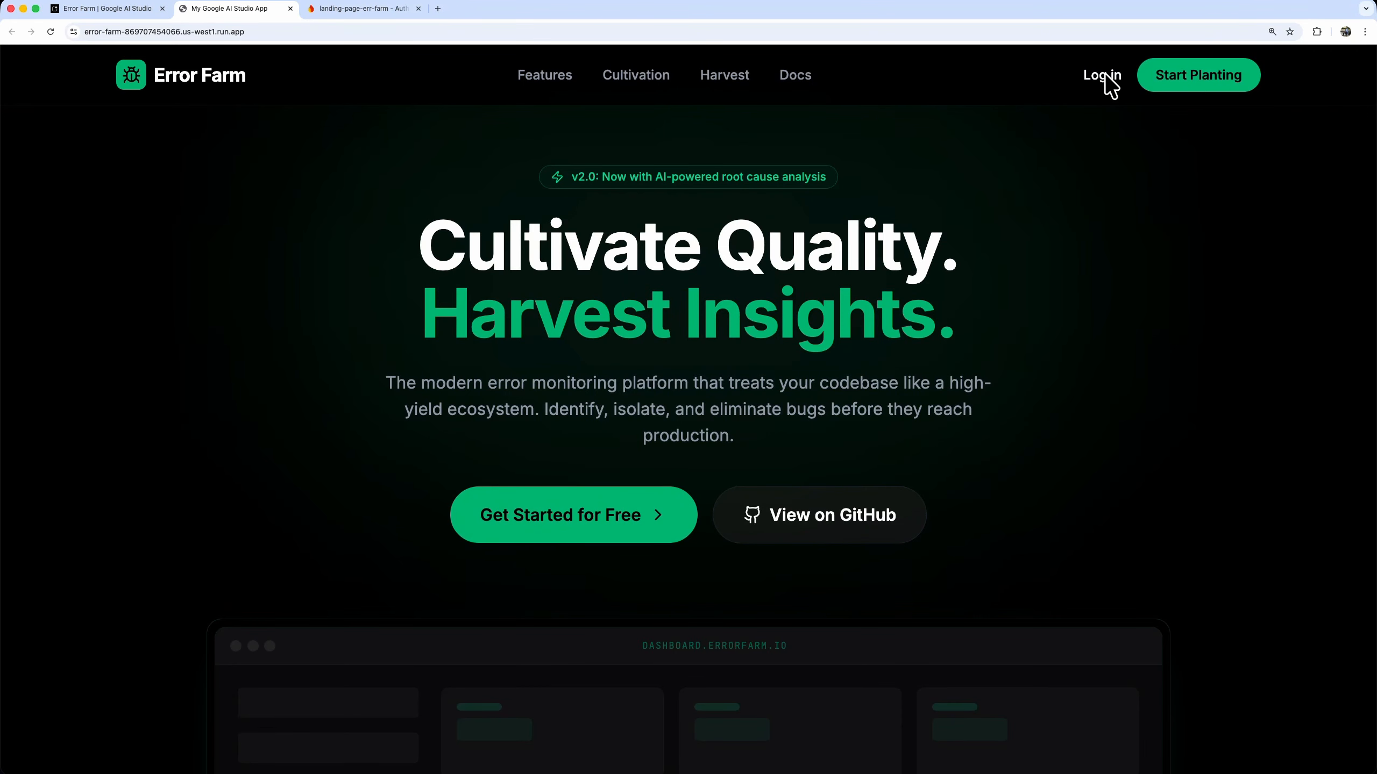
{"action": "left_click", "coordinate": [1106, 77]}
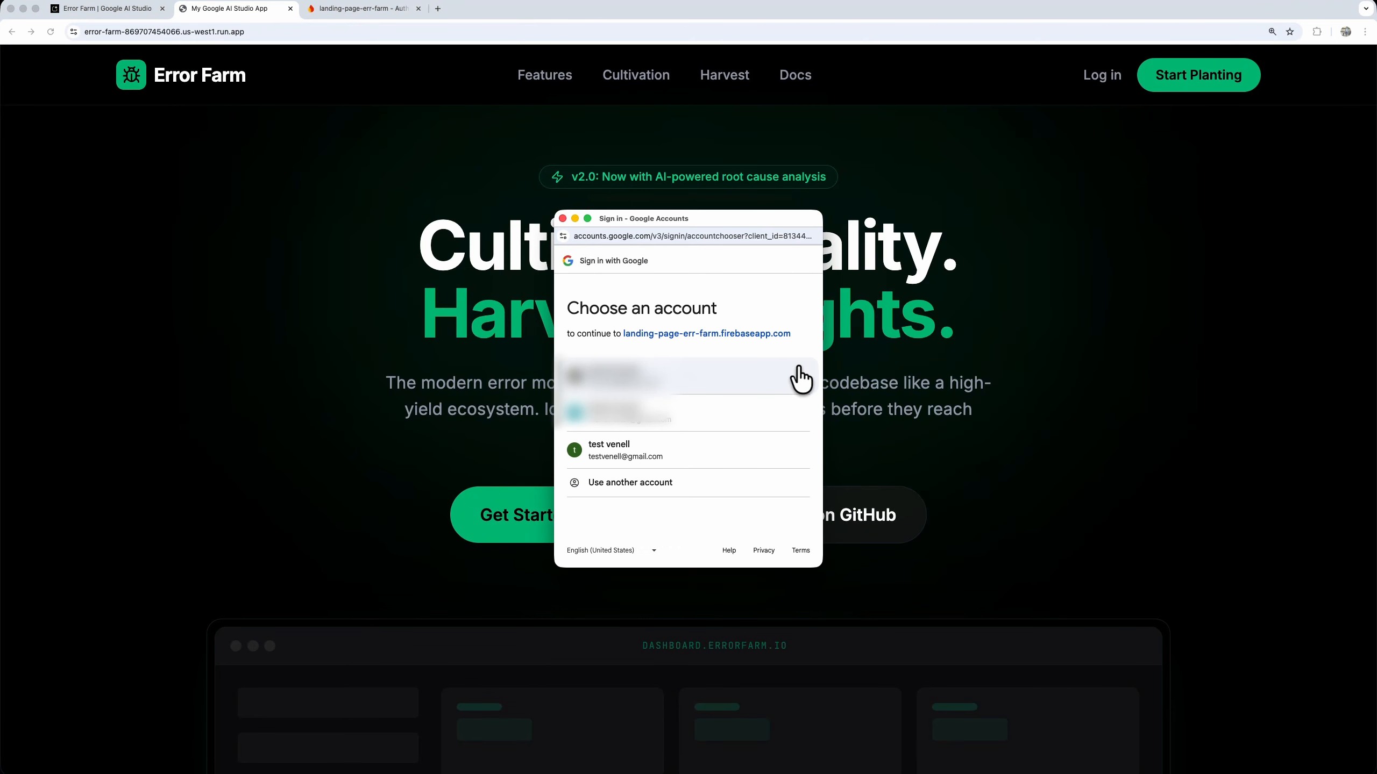
{"action": "left_click", "coordinate": [690, 457]}
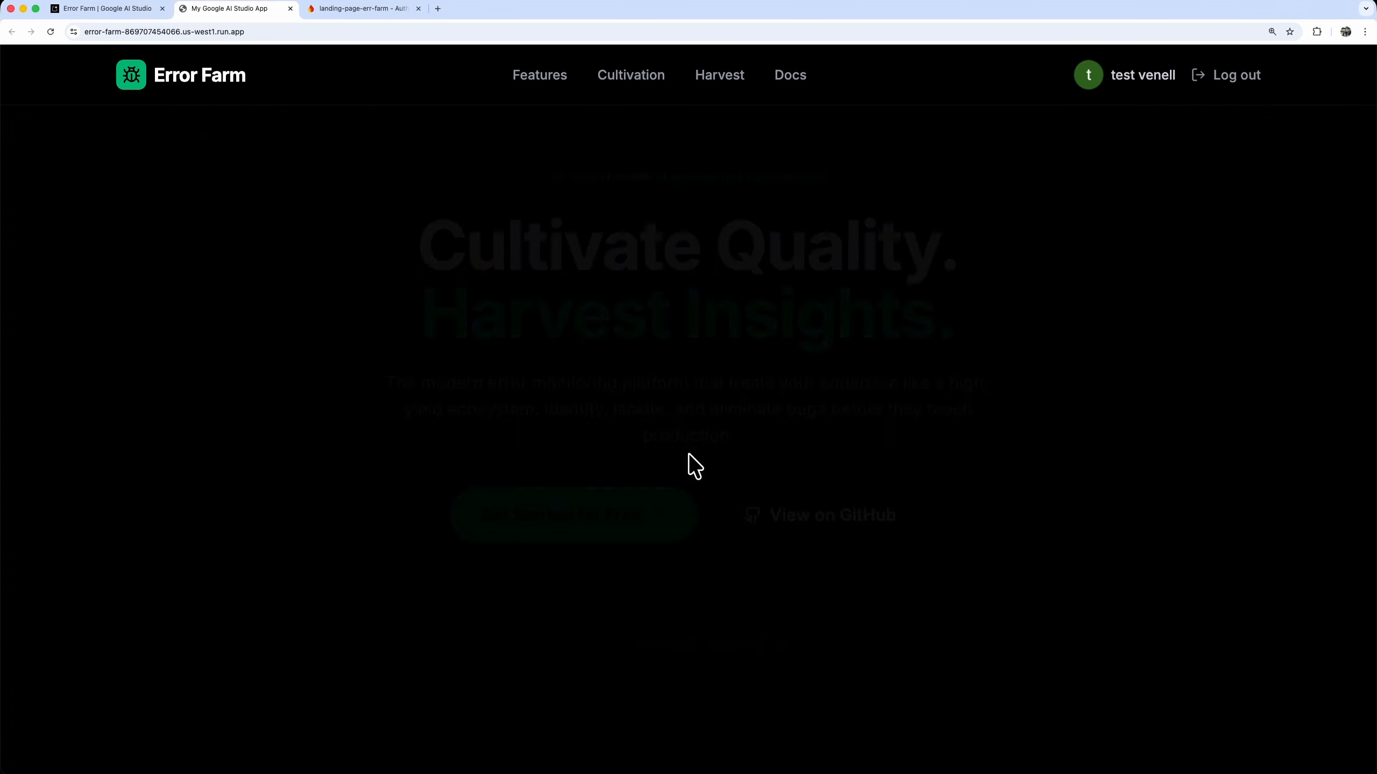
{"action": "scroll", "coordinate": [1135, 459], "scroll_direction": "down", "scroll_amount": 8}
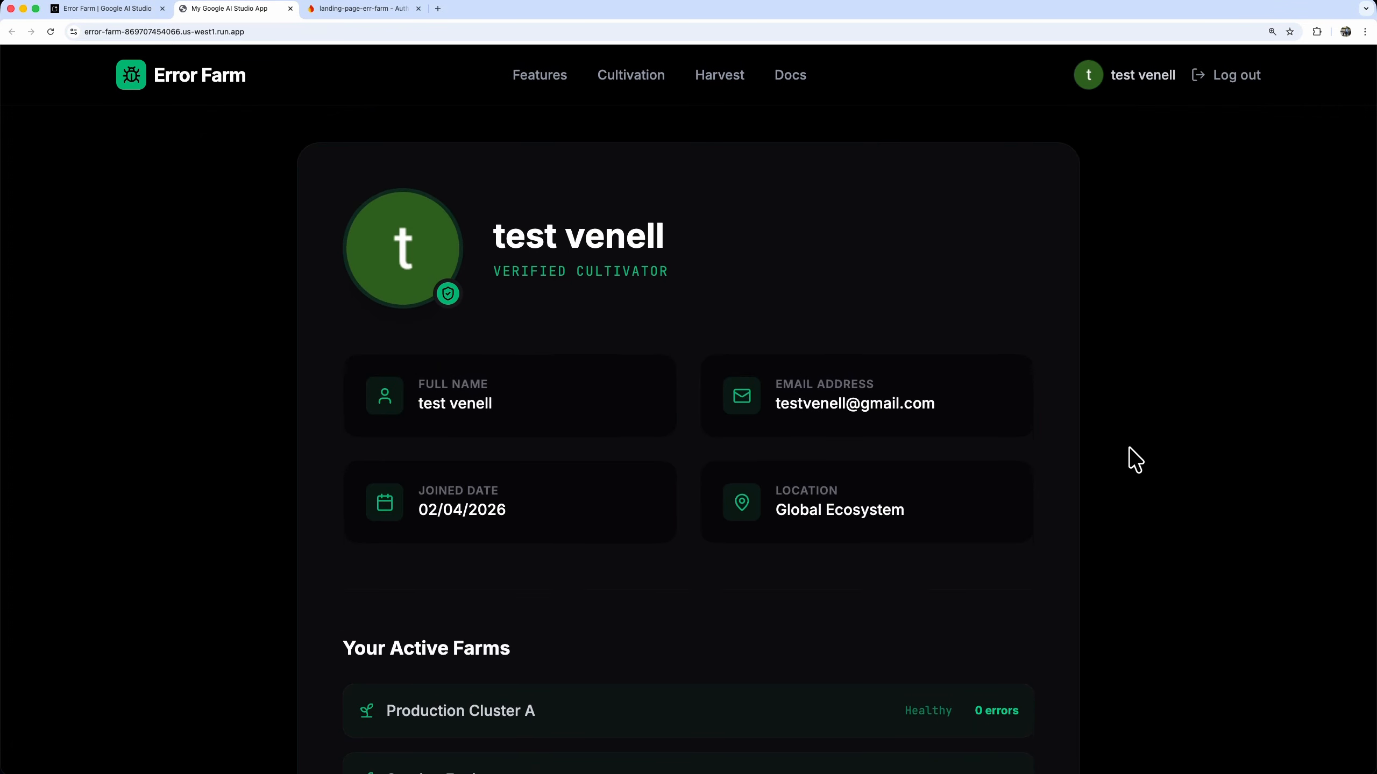
{"action": "scroll", "coordinate": [1135, 460], "scroll_direction": "down", "scroll_amount": 3}
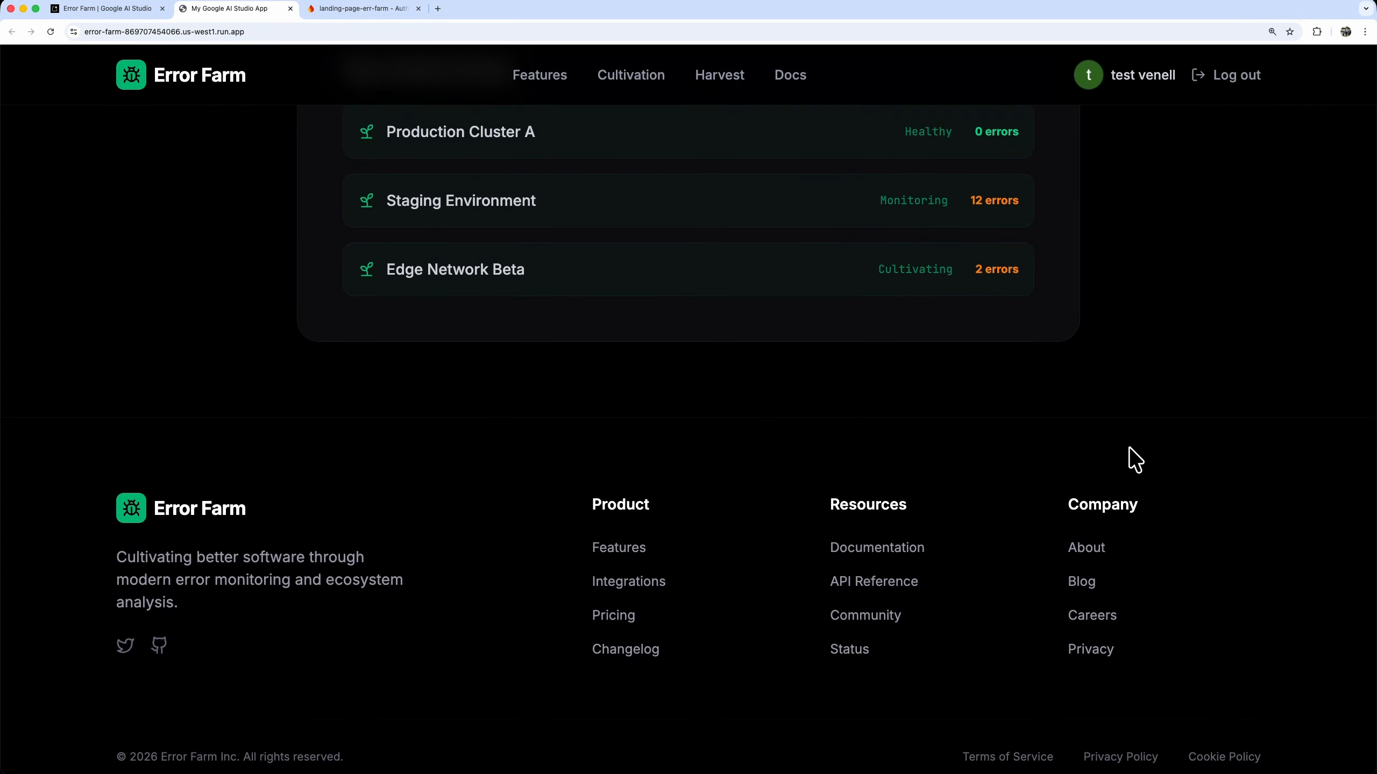
{"action": "scroll", "coordinate": [1135, 460], "scroll_direction": "up", "scroll_amount": 11}
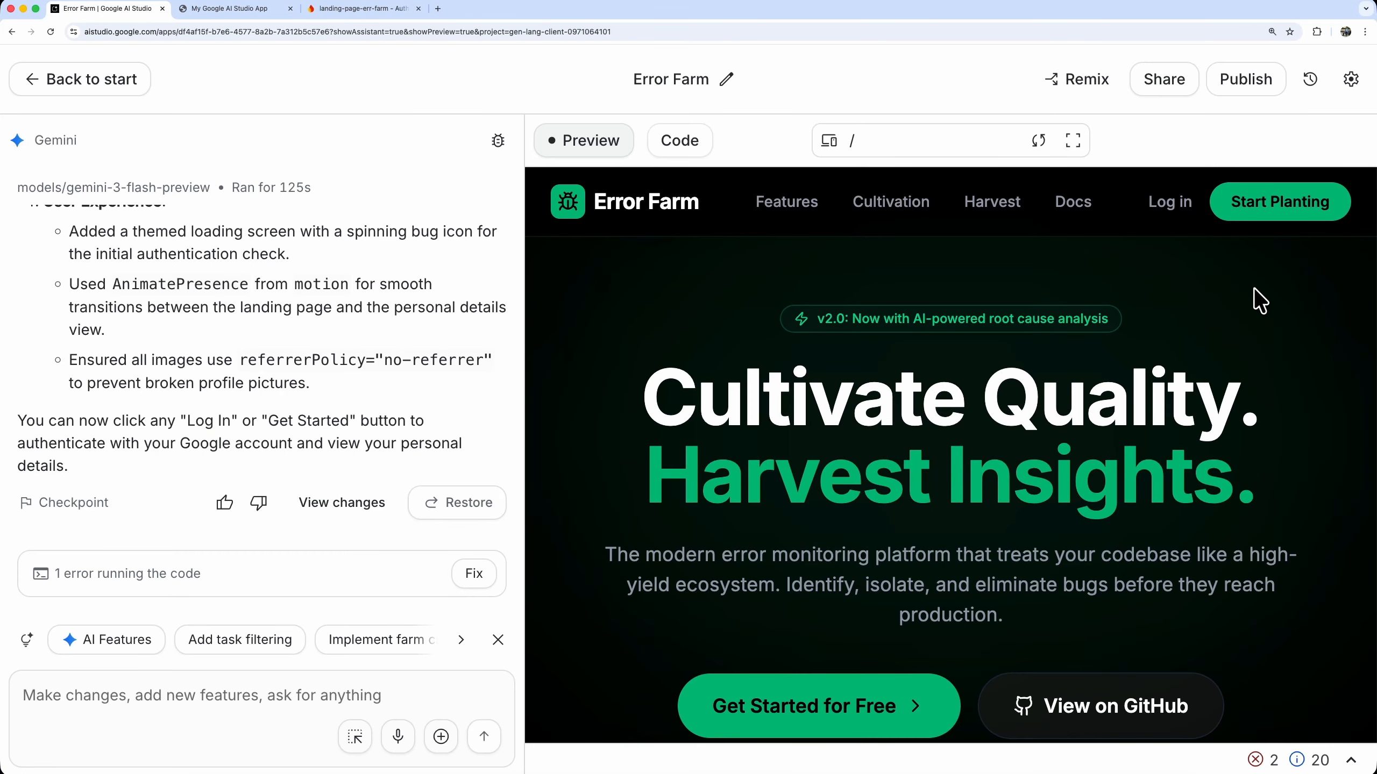
Copy the app URL from the Integrations settings of the Error Farm project in Google AI Studio
{"action": "left_click", "coordinate": [1350, 81]}
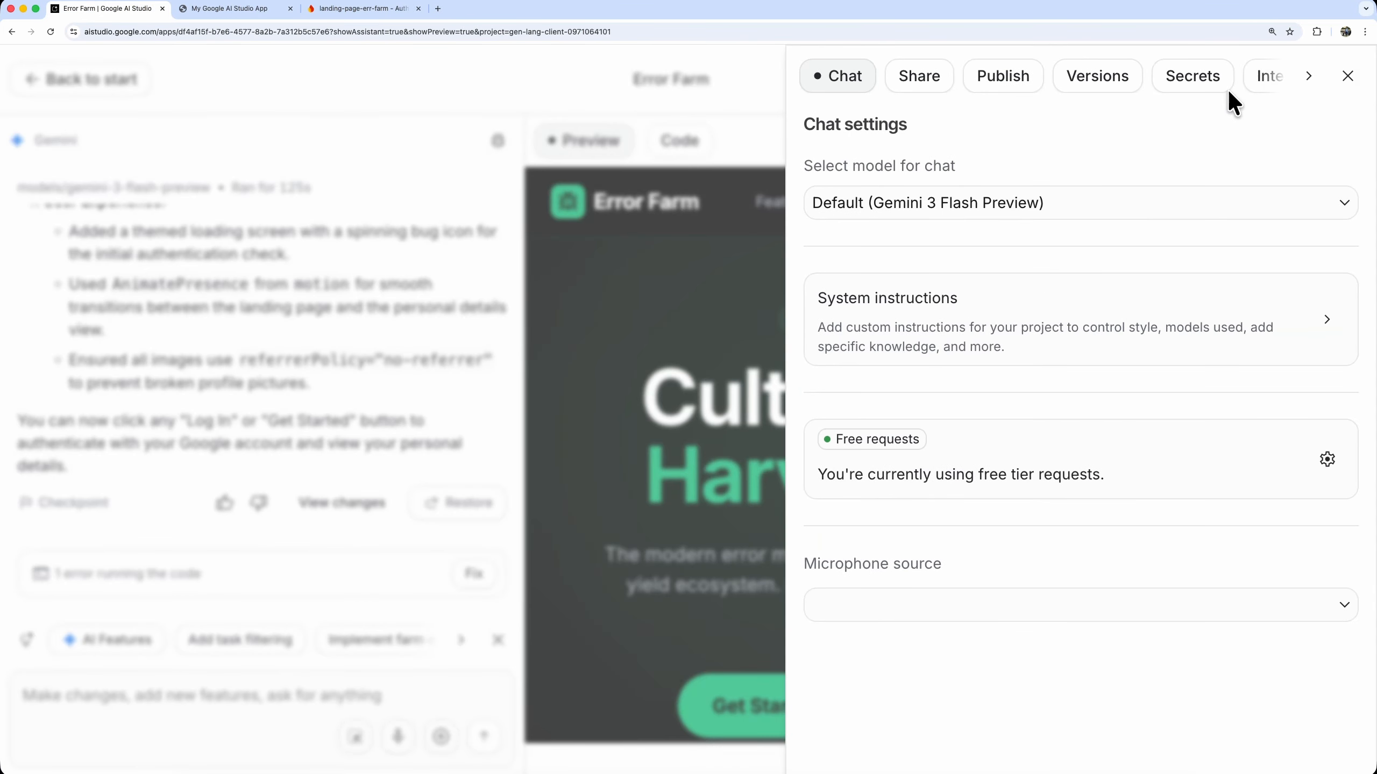
{"action": "left_click", "coordinate": [1144, 87]}
{"action": "left_click", "coordinate": [1230, 94]}
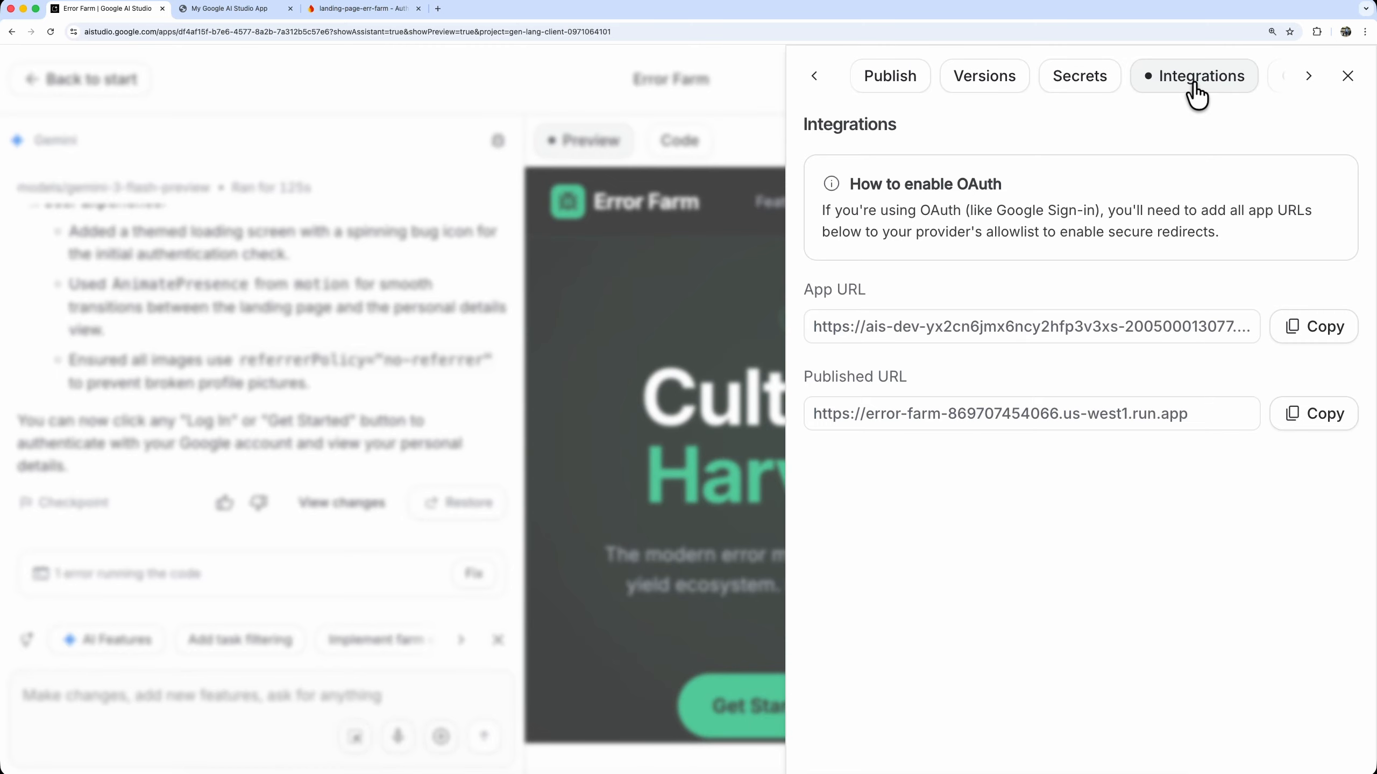
{"action": "left_click", "coordinate": [1317, 328]}
Add the copied AI Studio app URL as another authorized domain in Firebase Authentication
{"action": "key", "text": "super+3"}
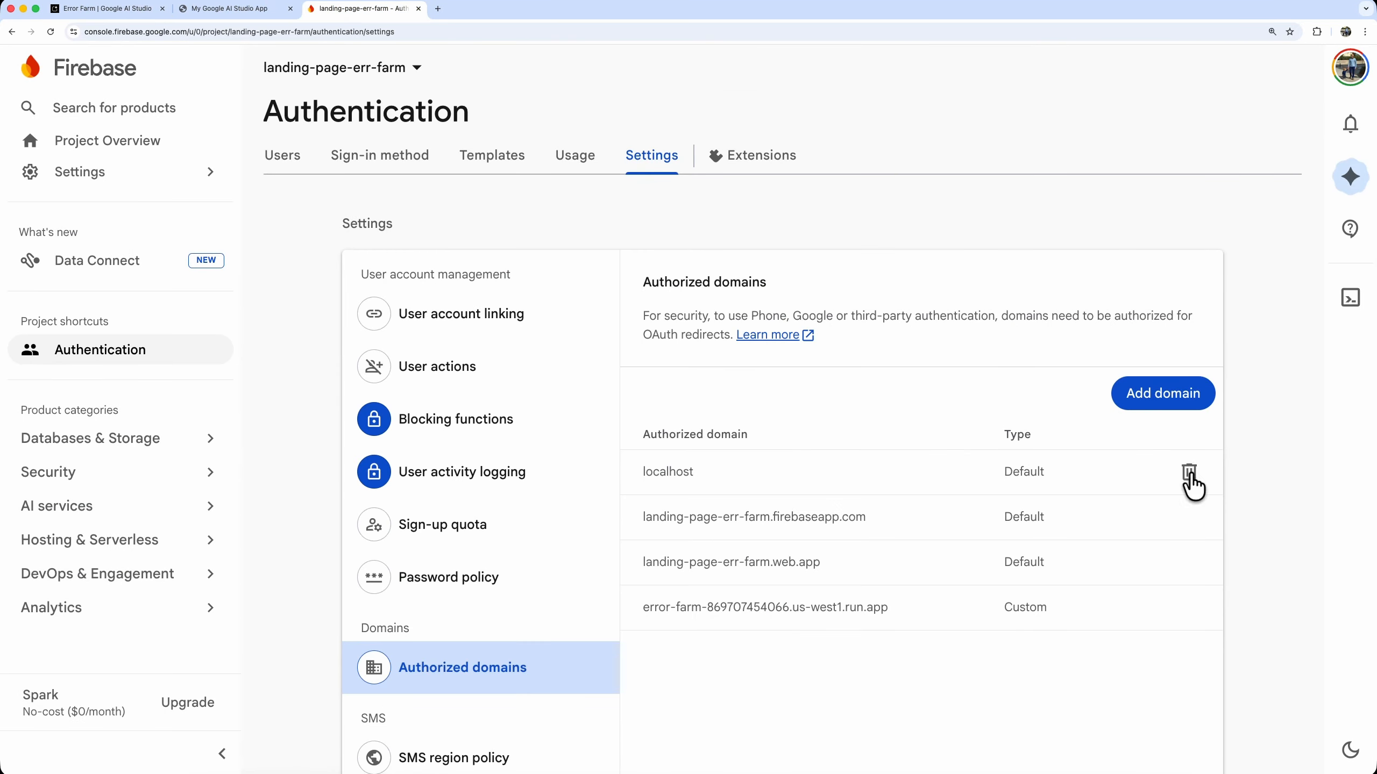
{"action": "left_click", "coordinate": [1153, 406]}
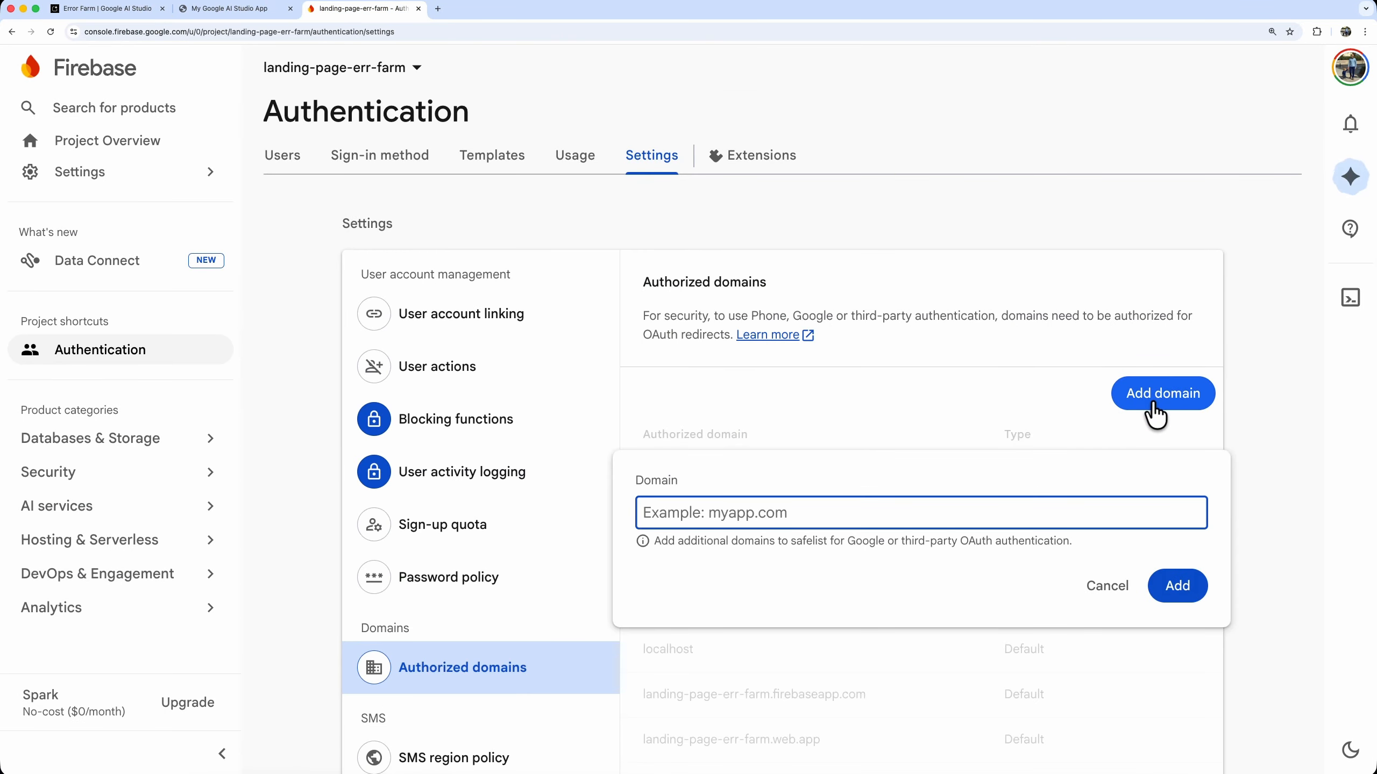
{"action": "right_click", "coordinate": [1000, 512]}
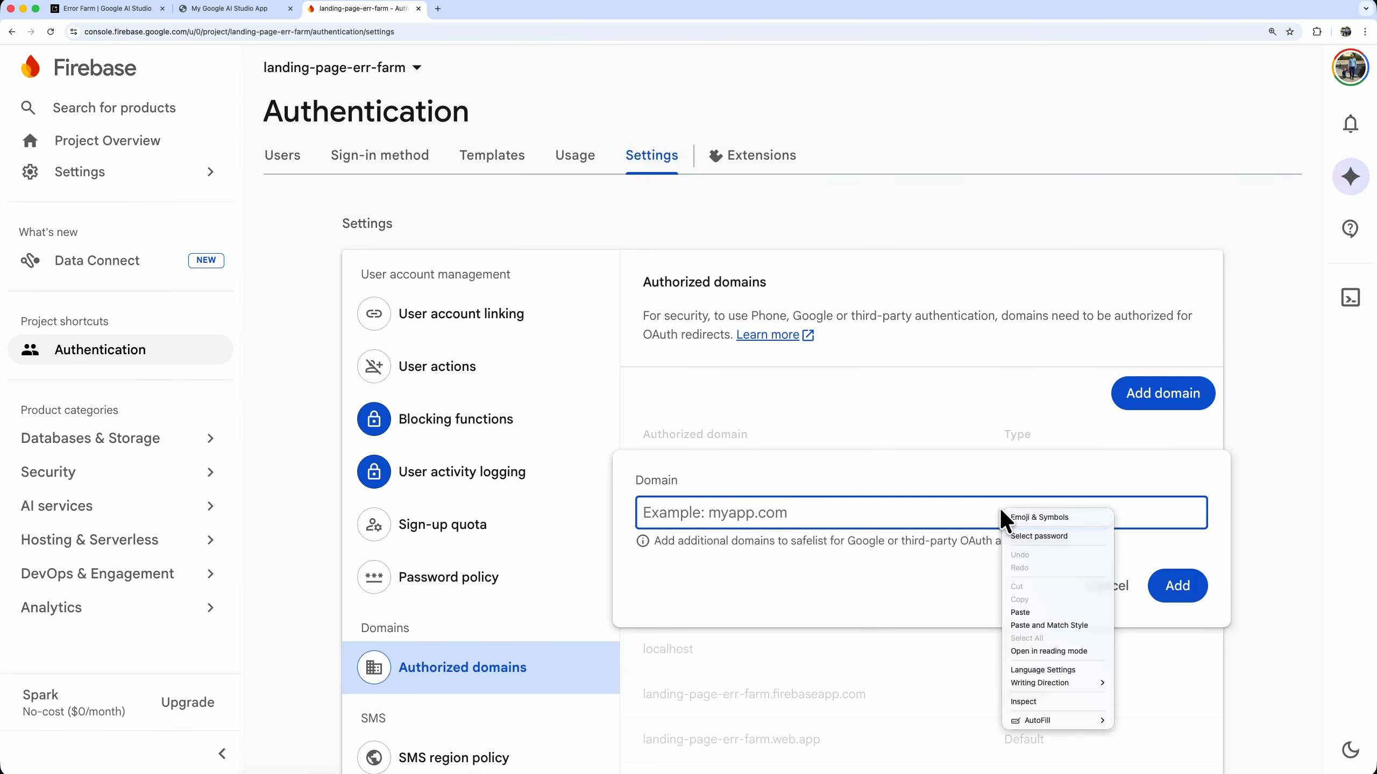
{"action": "left_click", "coordinate": [1036, 611]}
{"action": "left_click", "coordinate": [1180, 594]}
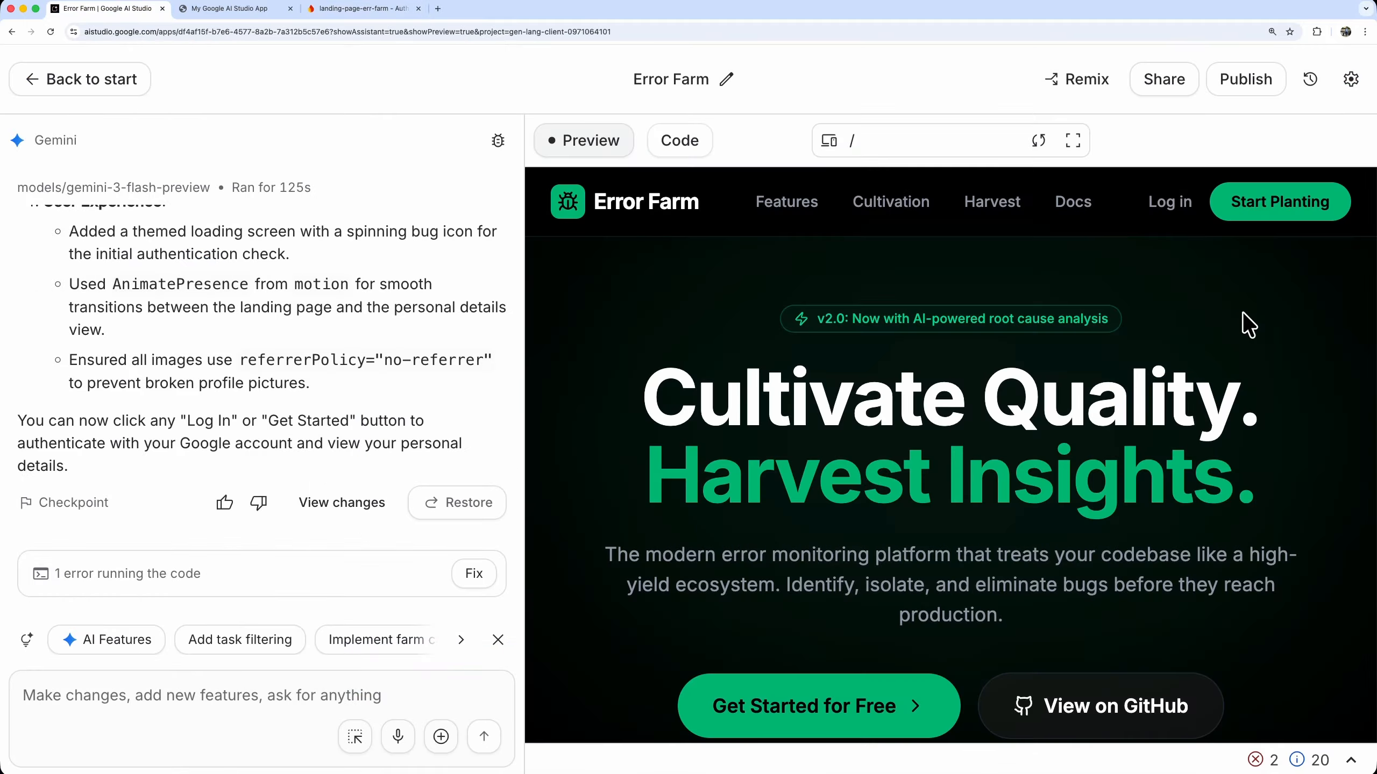
Reload the AI Studio app preview, log in with the test Google account and review the personal details page
{"action": "left_click", "coordinate": [1041, 140]}
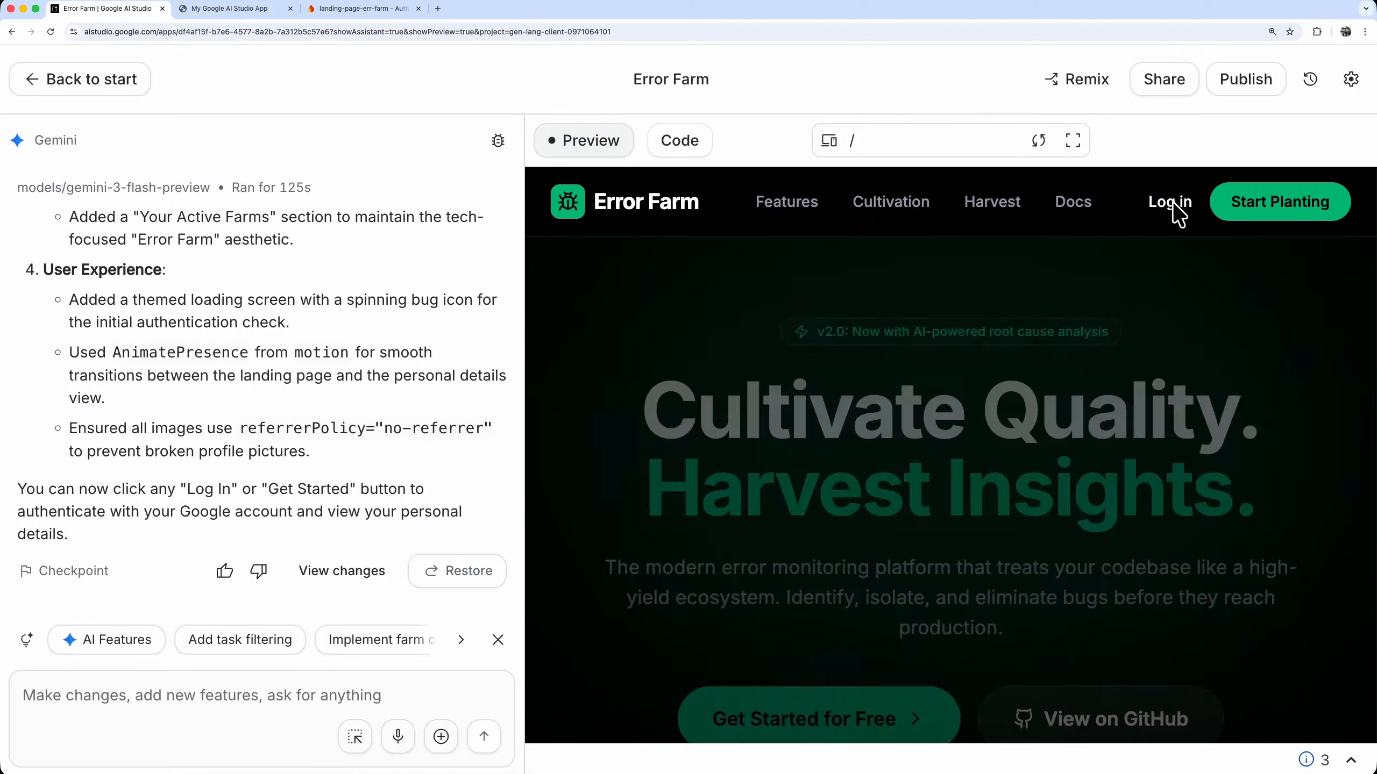
{"action": "left_click", "coordinate": [1170, 205]}
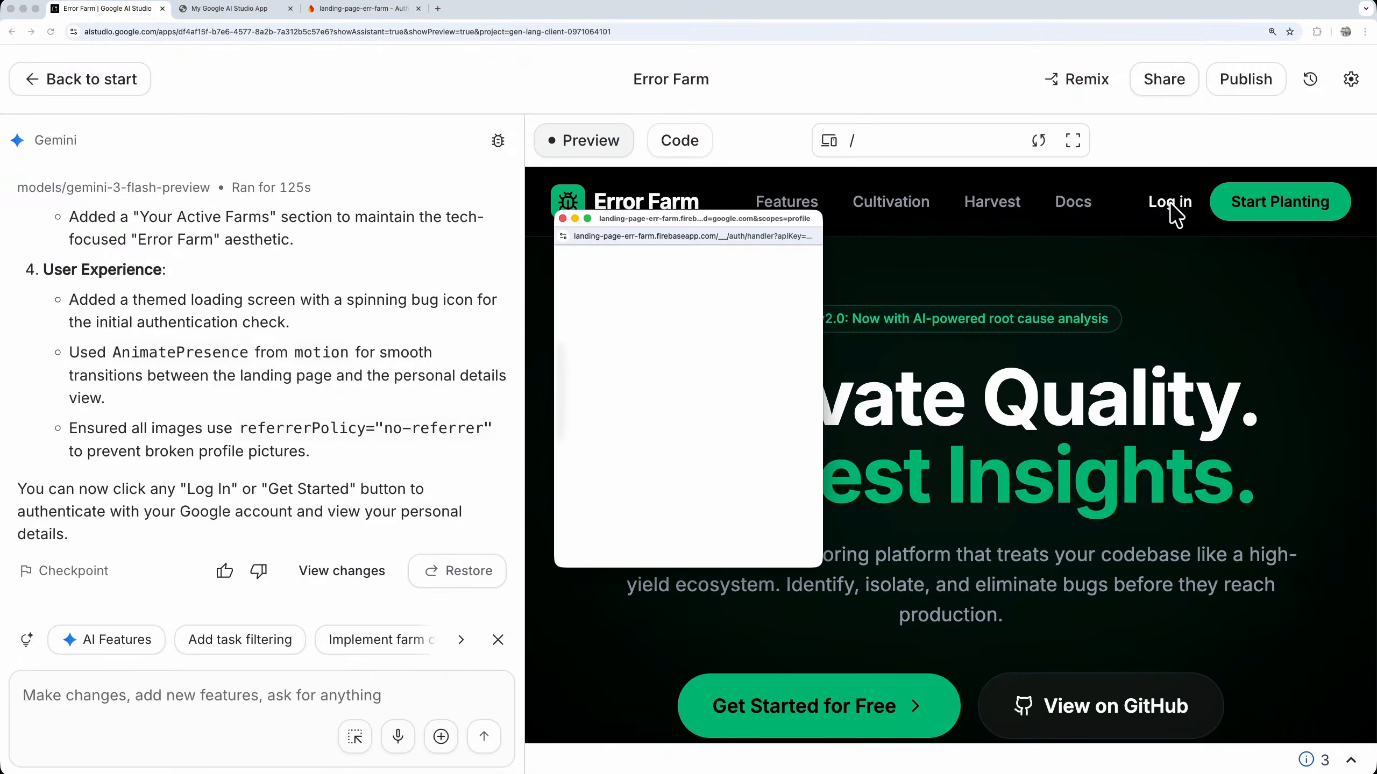
{"action": "left_click", "coordinate": [718, 450]}
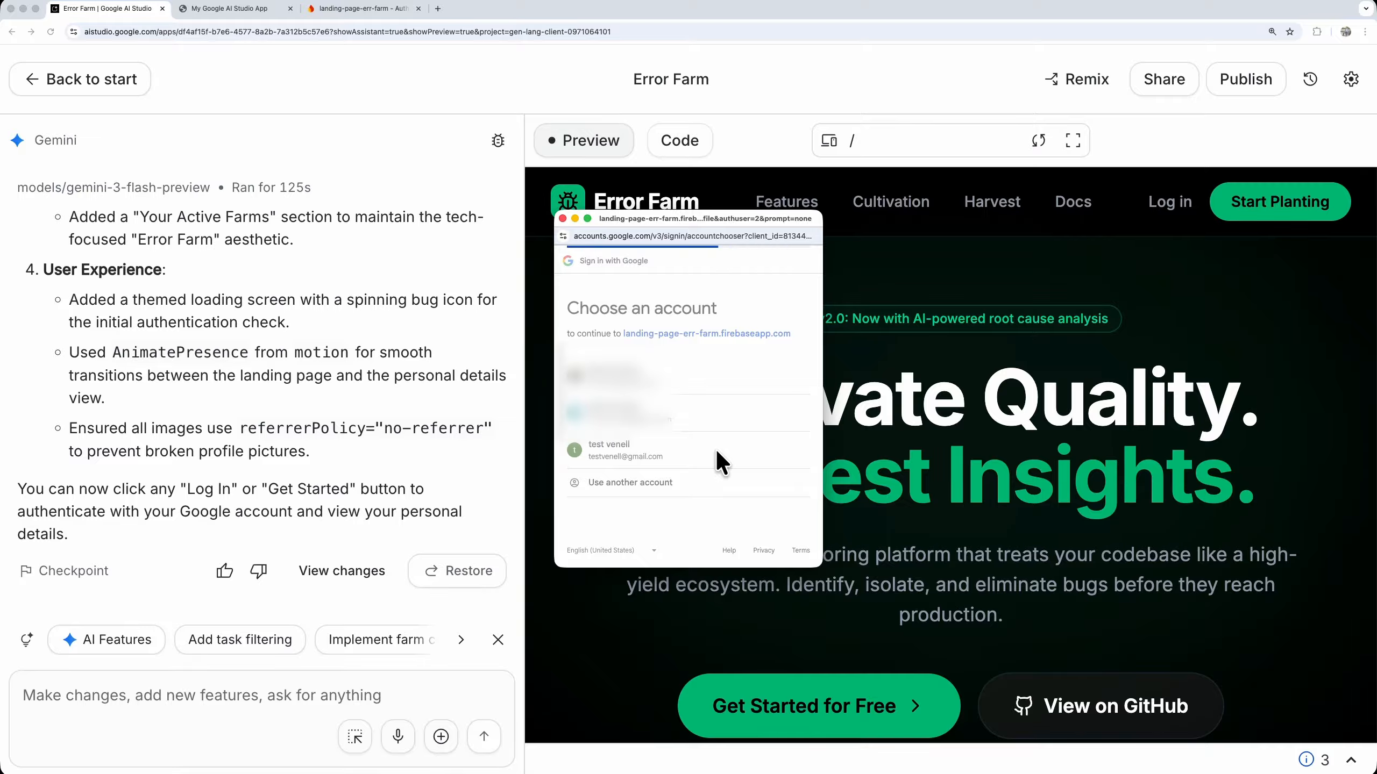
{"action": "scroll", "coordinate": [1275, 427], "scroll_direction": "down", "scroll_amount": 6}
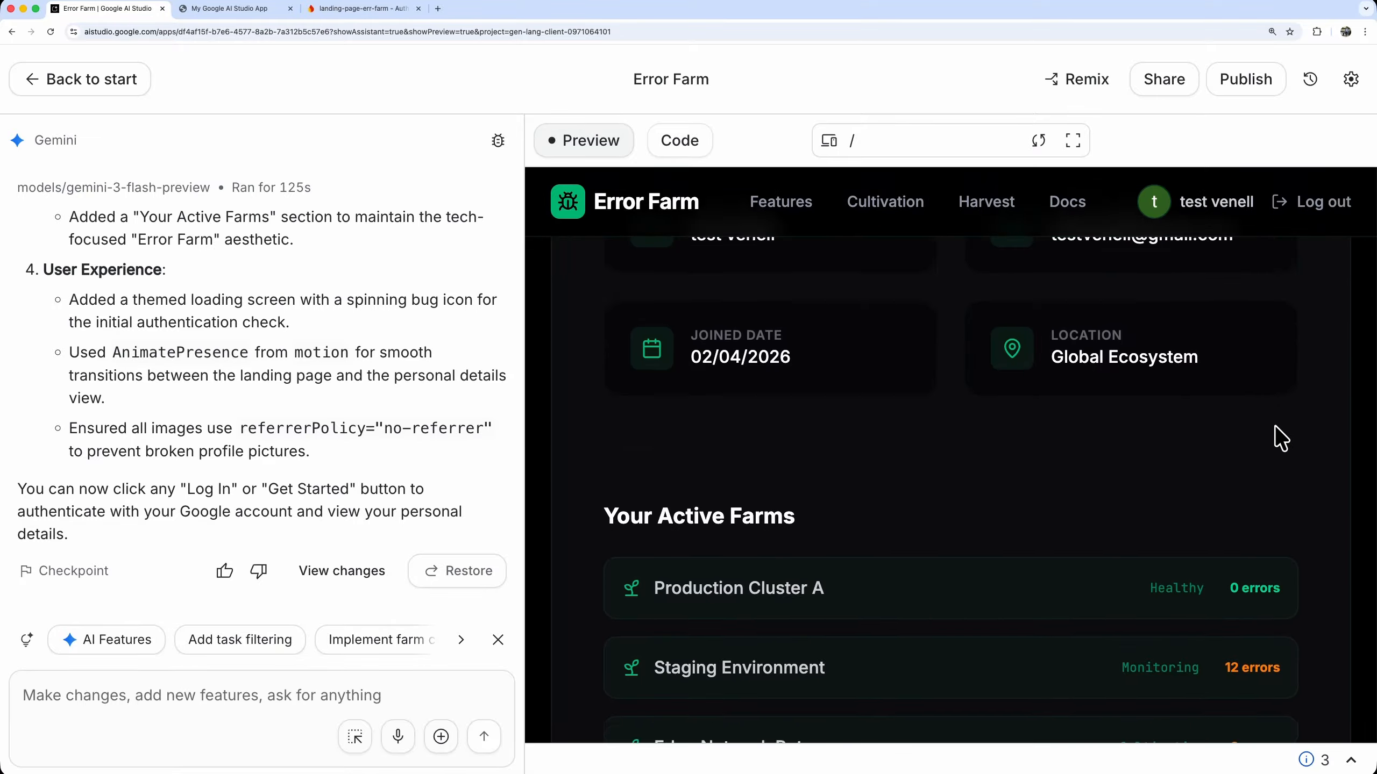
{"action": "scroll", "coordinate": [1275, 427], "scroll_direction": "up", "scroll_amount": 5}
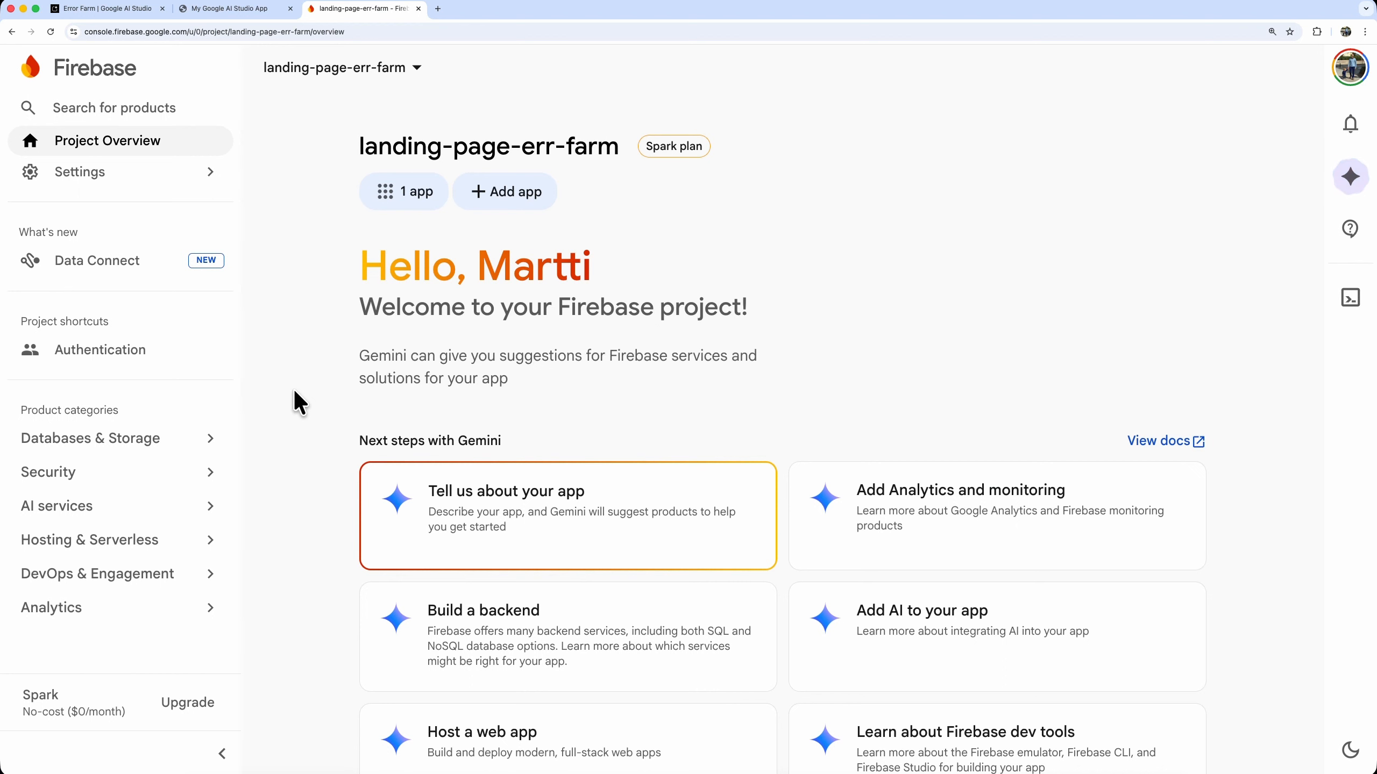
Check the registered users in Firebase Authentication and start a Cloud Firestore database with the Standard edition
{"action": "left_click", "coordinate": [89, 357]}
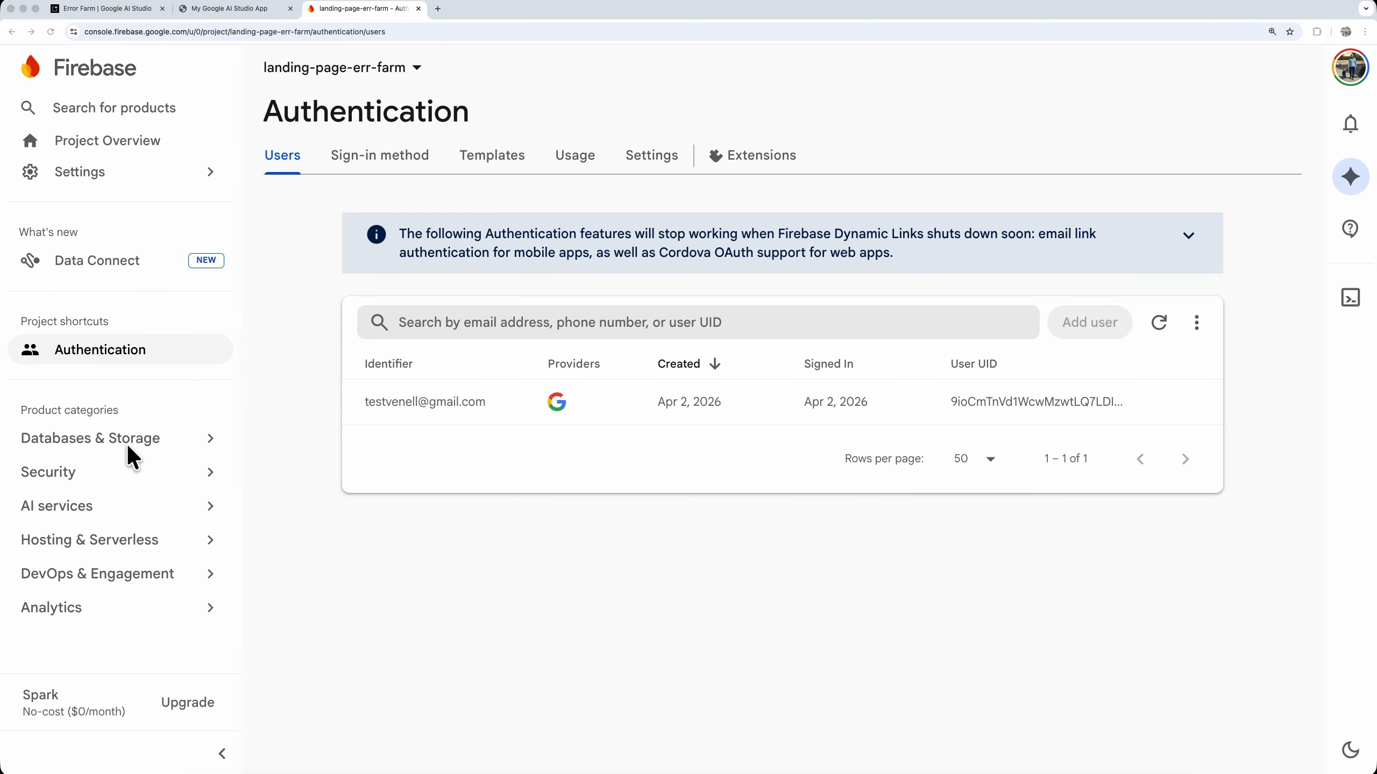
{"action": "mouse_move", "coordinate": [116, 437]}
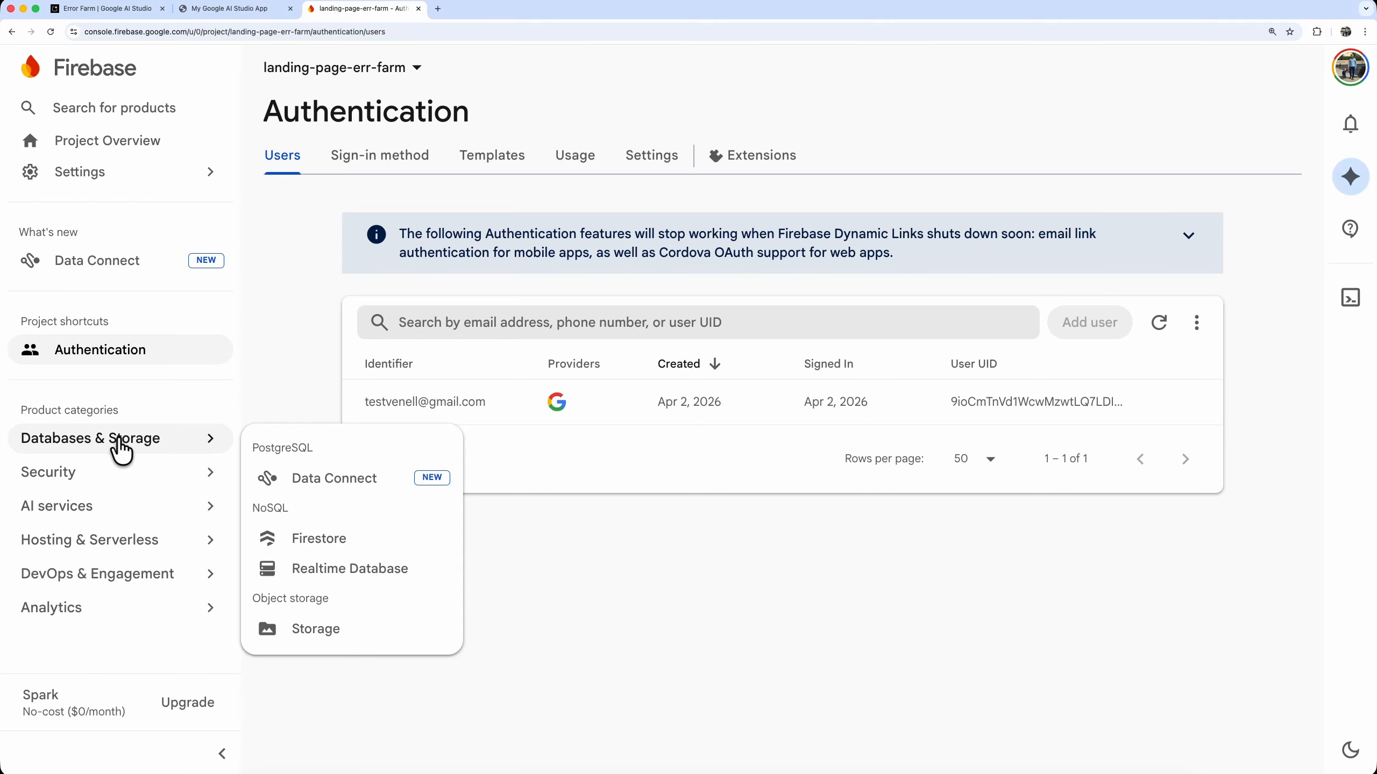
{"action": "left_click", "coordinate": [320, 538]}
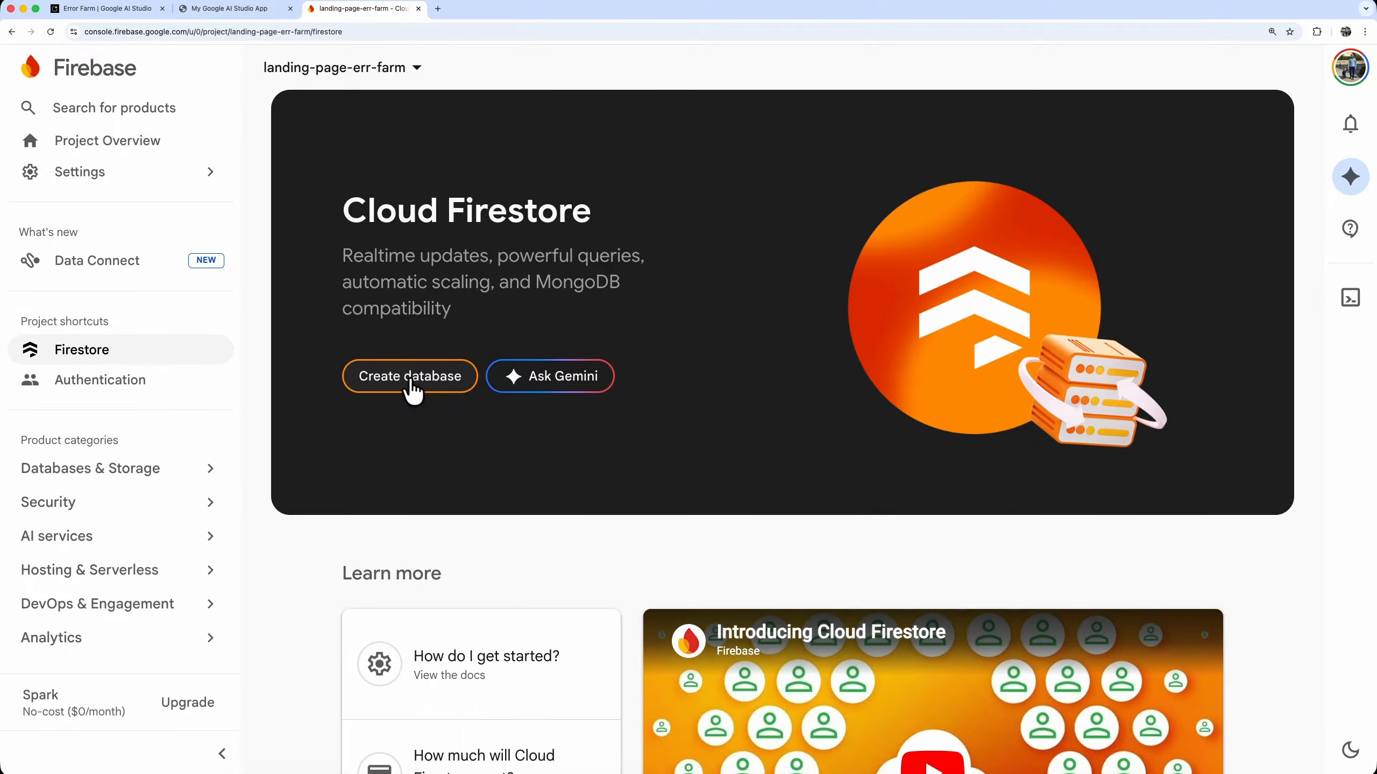
{"action": "left_click", "coordinate": [411, 378]}
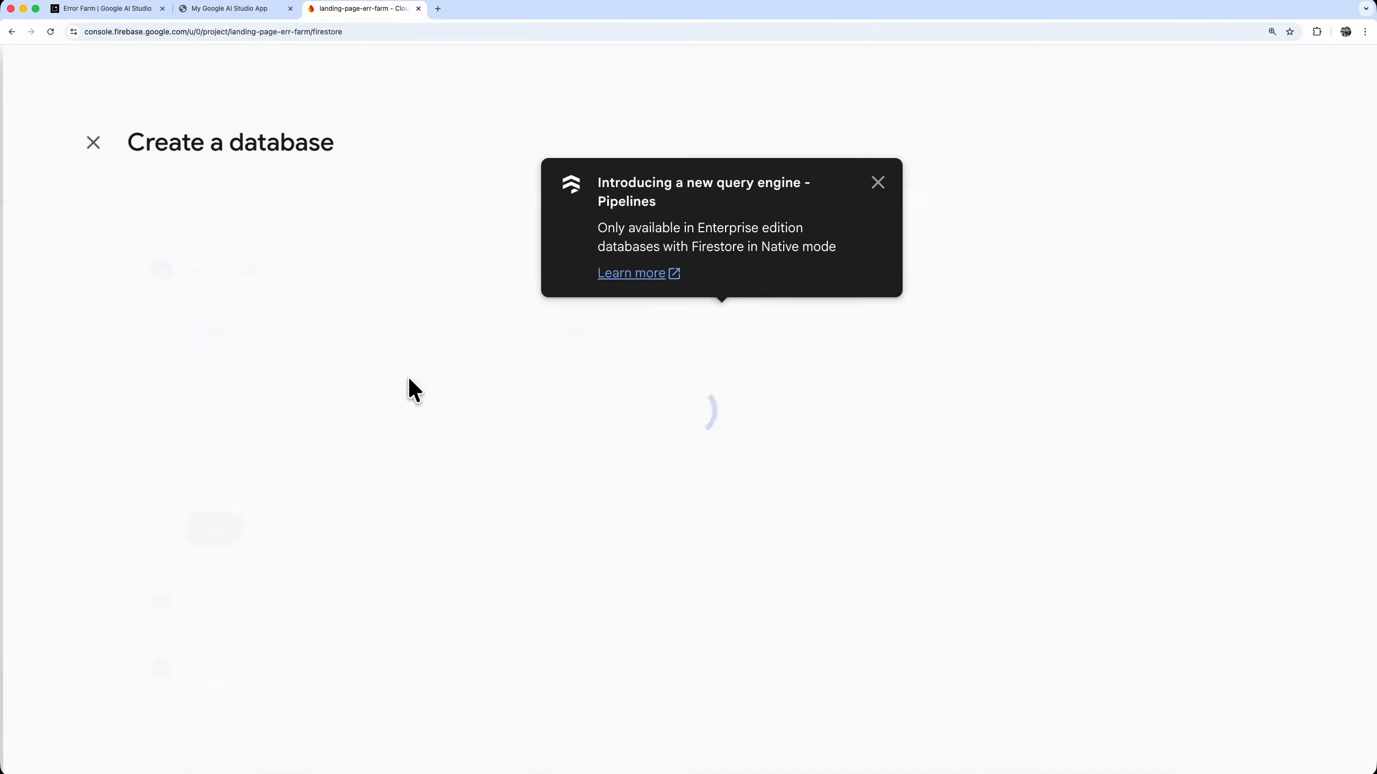
{"action": "left_click", "coordinate": [883, 185]}
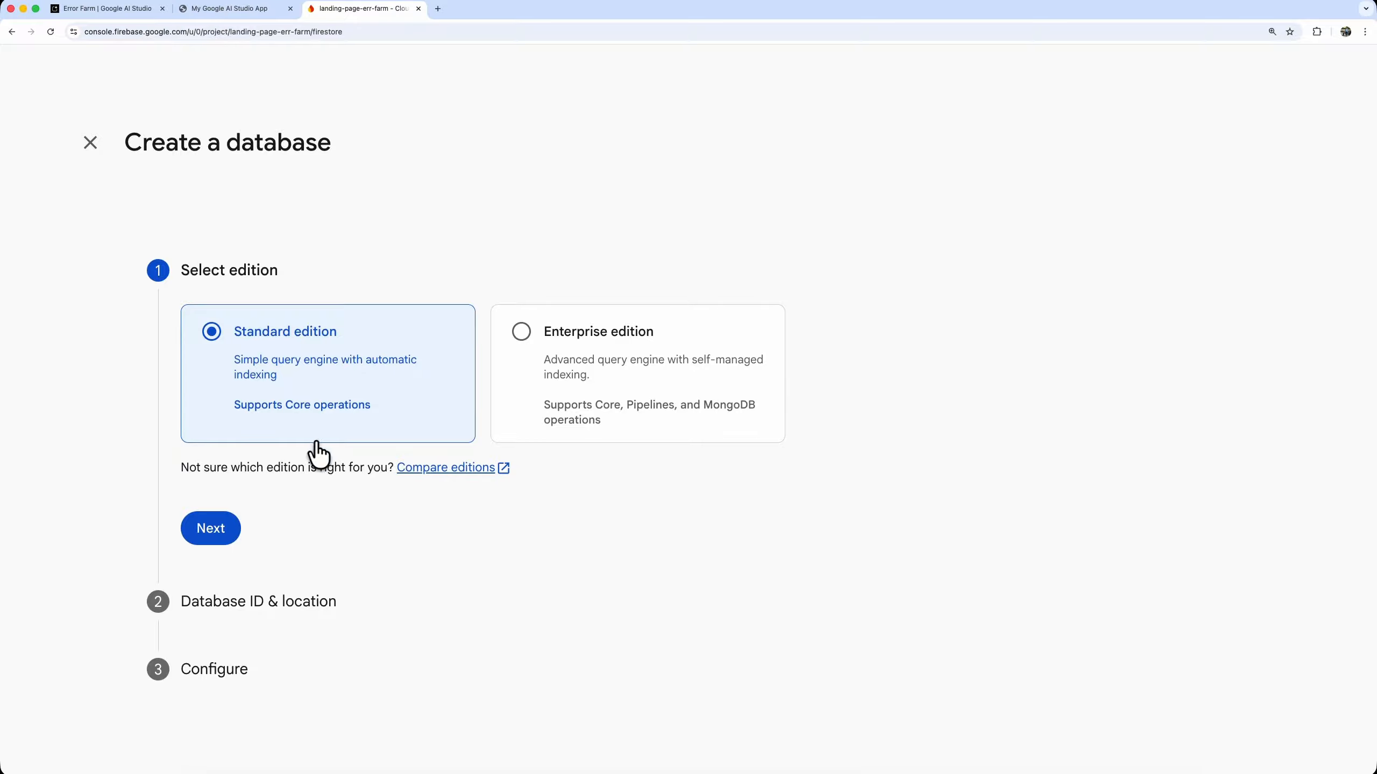
{"action": "left_click", "coordinate": [222, 534]}
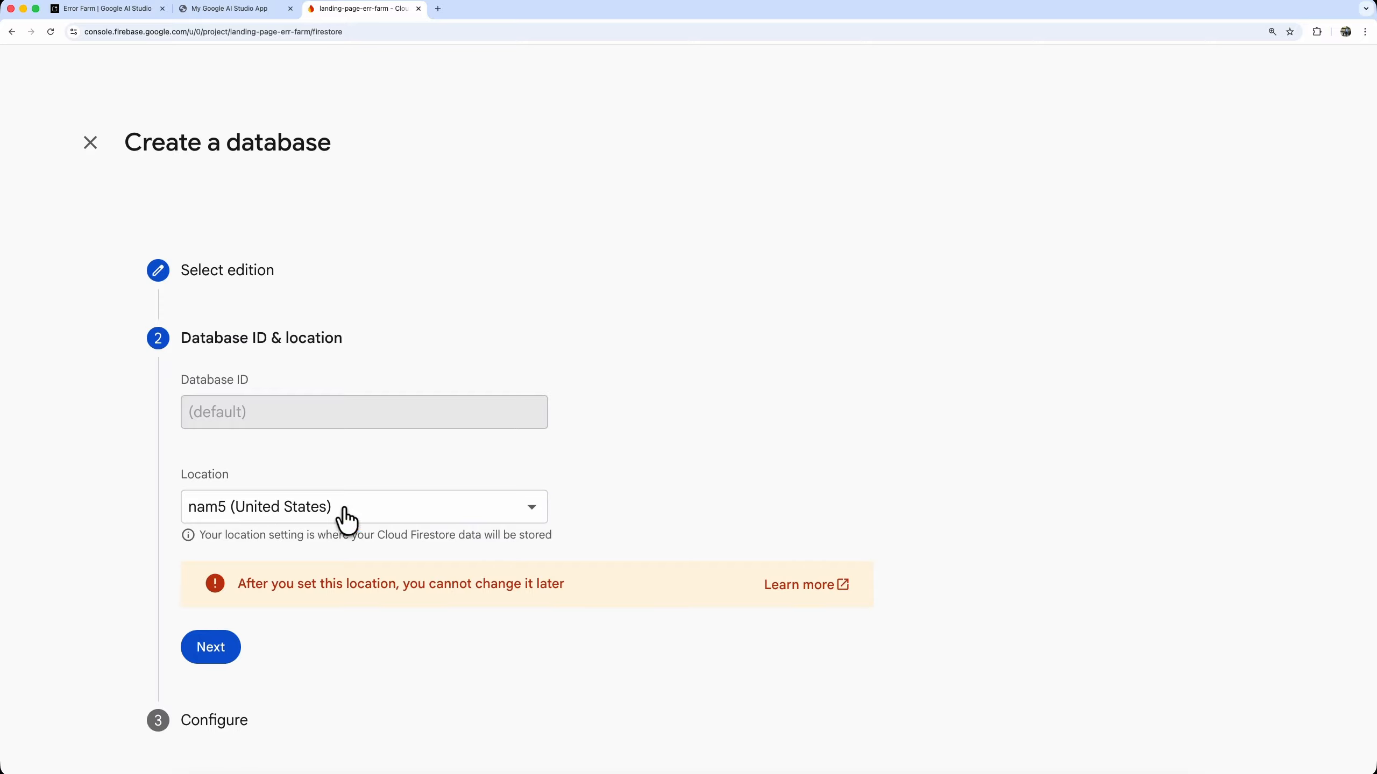
Create the default Firestore database in the nam5 (United States) location with production mode rules
{"action": "left_click", "coordinate": [376, 505]}
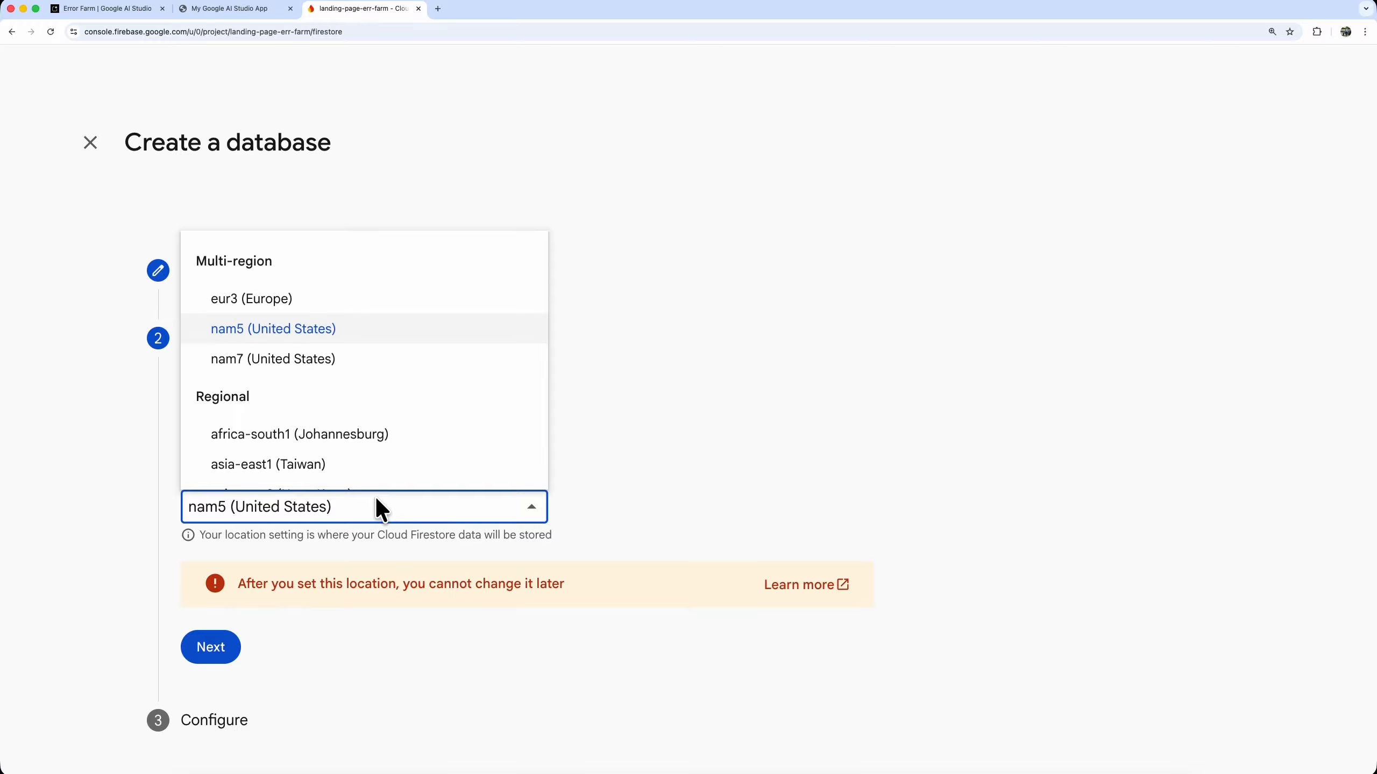
{"action": "left_click", "coordinate": [376, 499]}
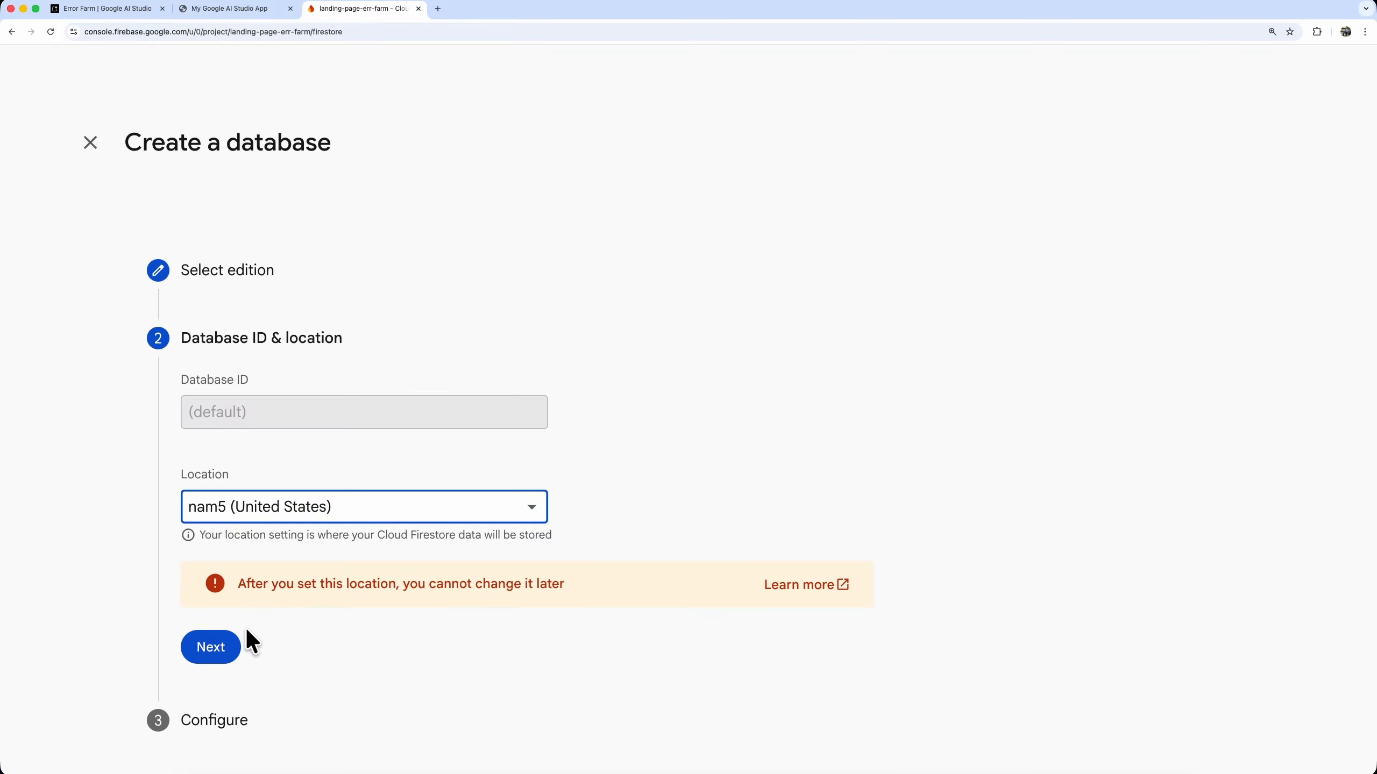
{"action": "left_click", "coordinate": [212, 655]}
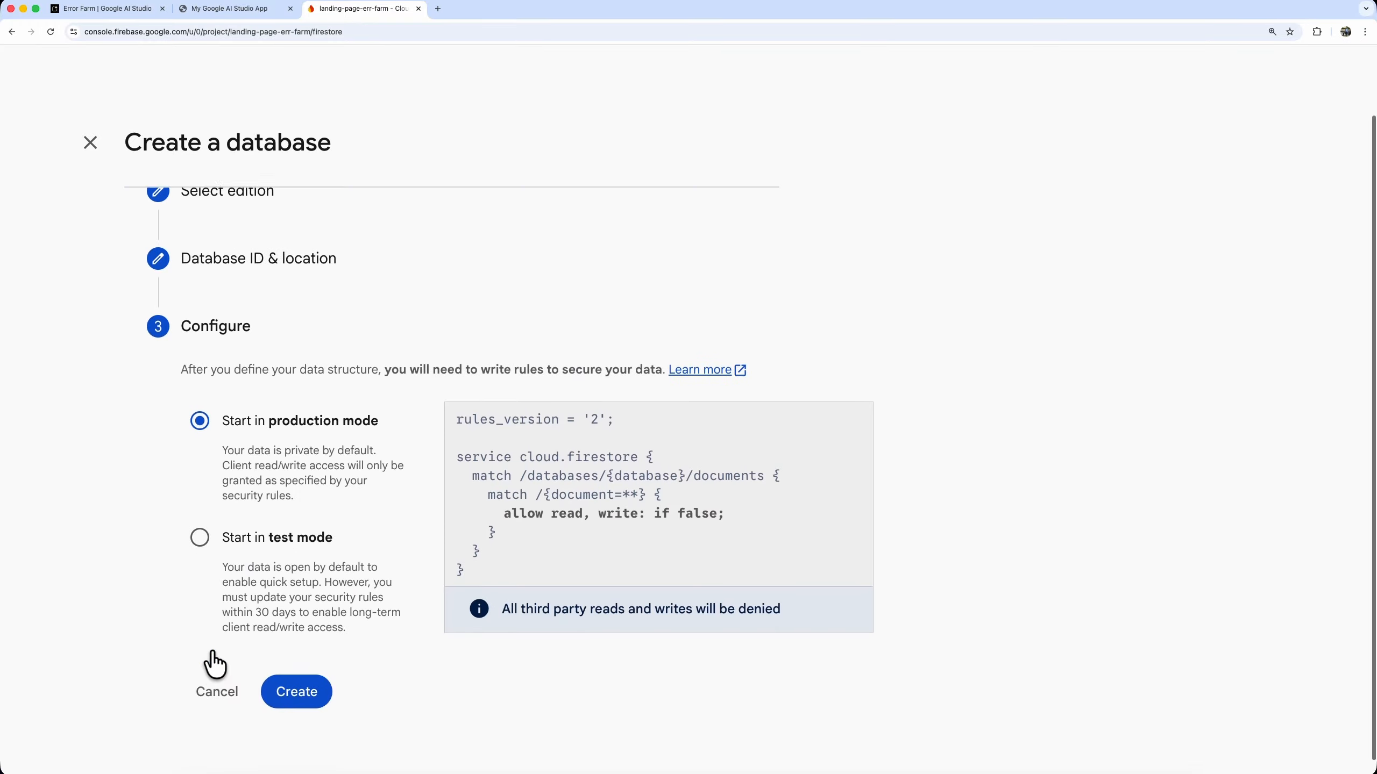
{"action": "left_click", "coordinate": [199, 522]}
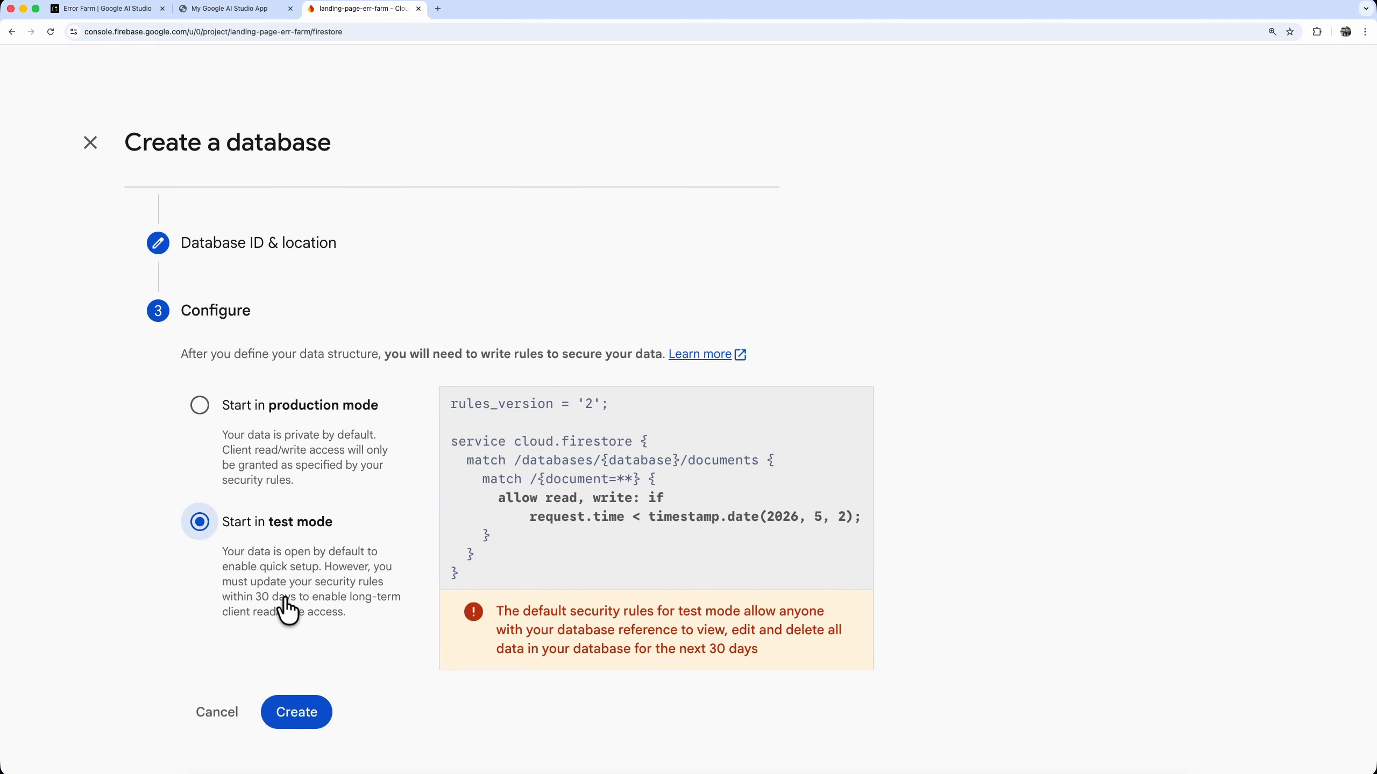
{"action": "left_click", "coordinate": [200, 406]}
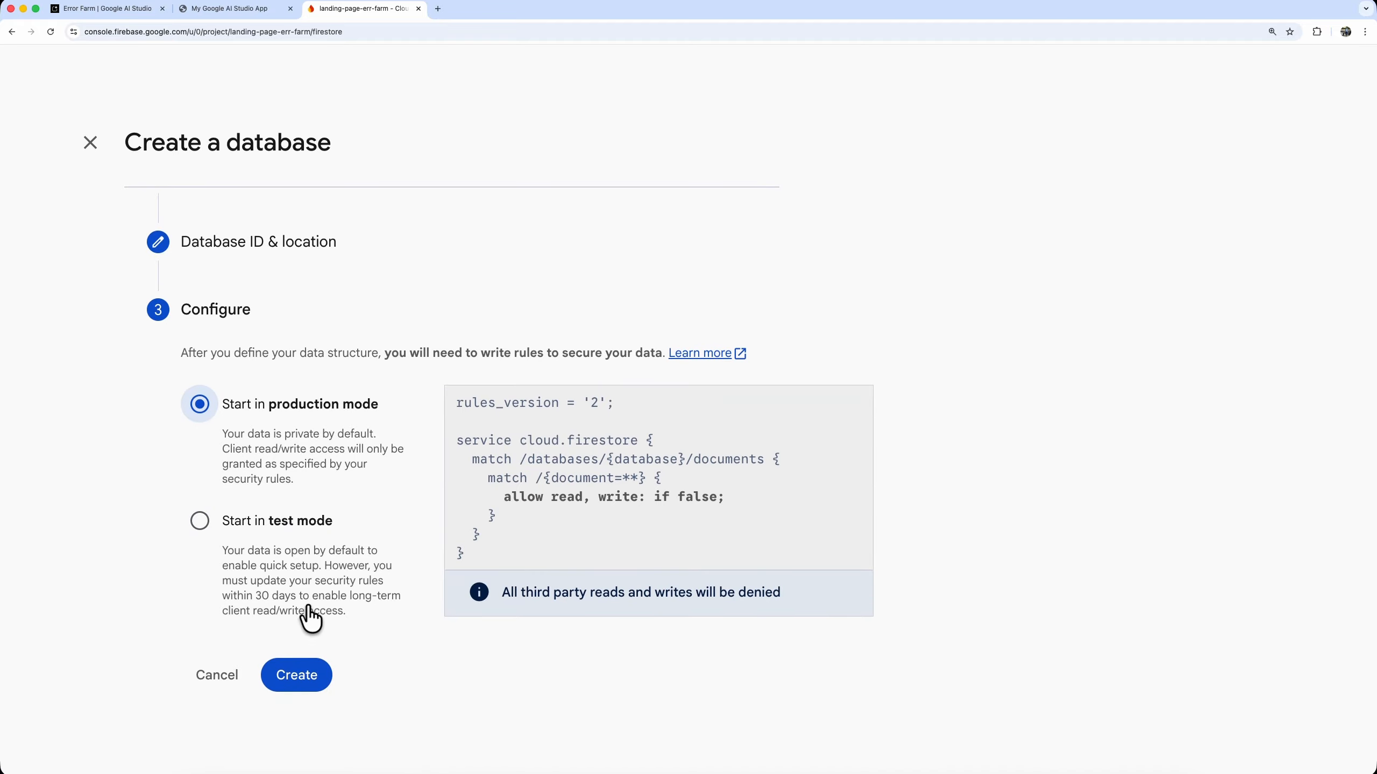
{"action": "left_click", "coordinate": [301, 677]}
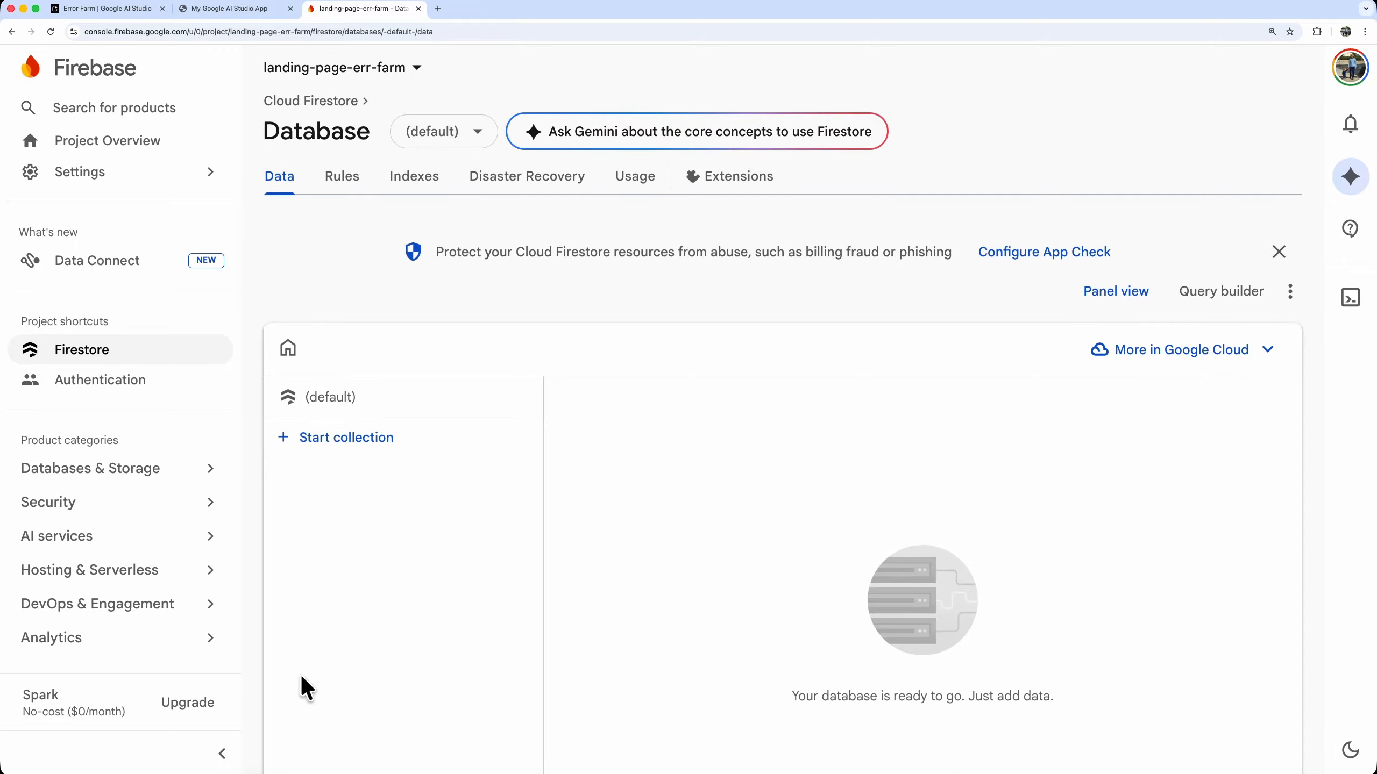
Open the Firestore security rules and ask Gemini about the core concepts to use Firestore, reading its answer through
{"action": "left_click", "coordinate": [340, 182]}
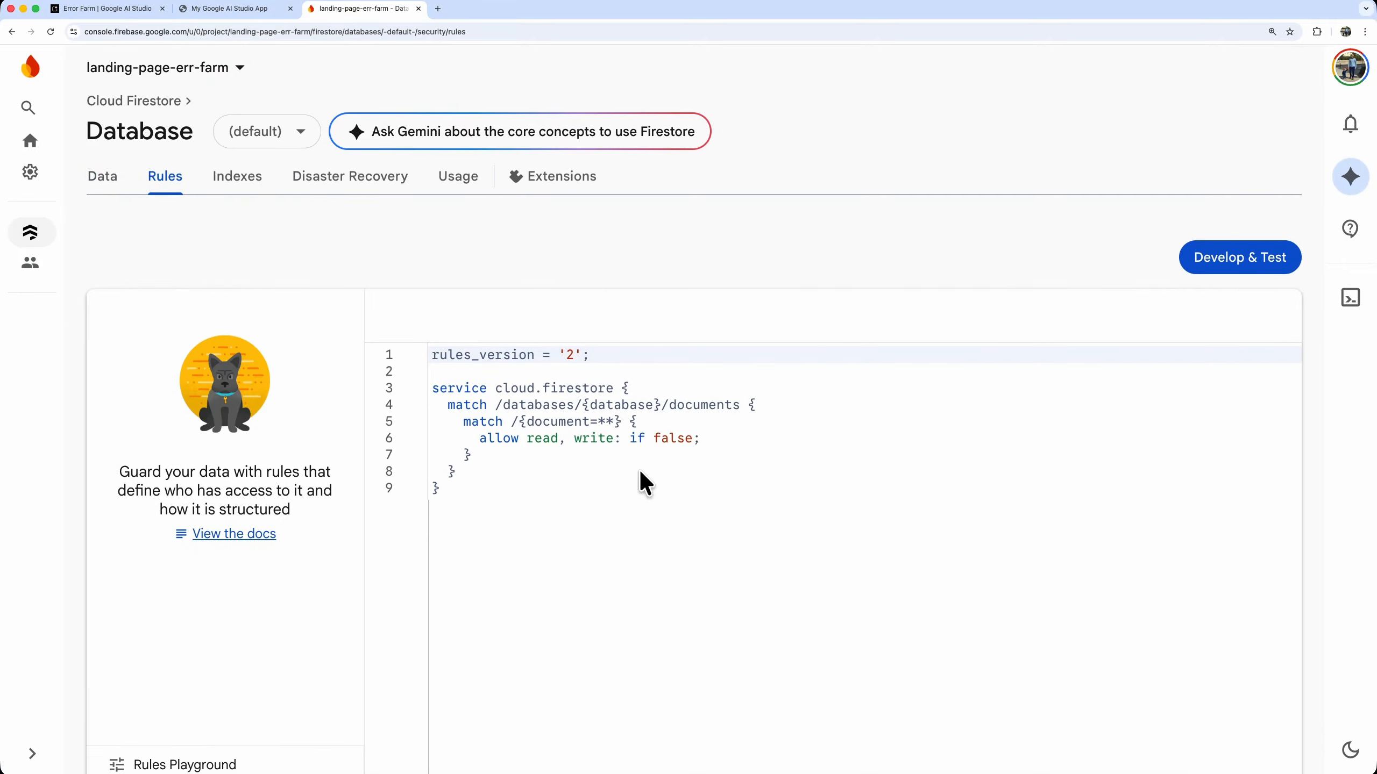
{"action": "left_click", "coordinate": [492, 139]}
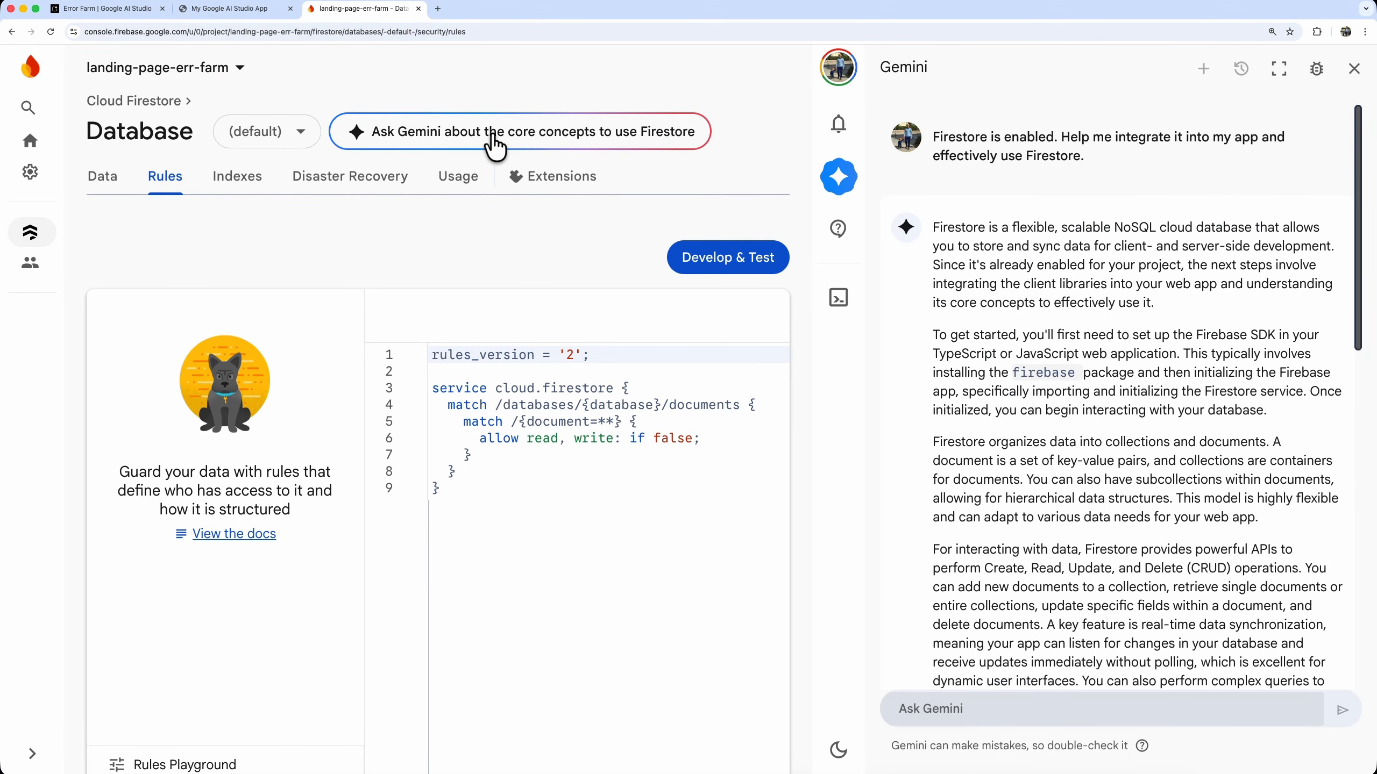
{"action": "scroll", "coordinate": [966, 418], "scroll_direction": "down", "scroll_amount": 1}
{"action": "scroll", "coordinate": [966, 421], "scroll_direction": "down", "scroll_amount": 10}
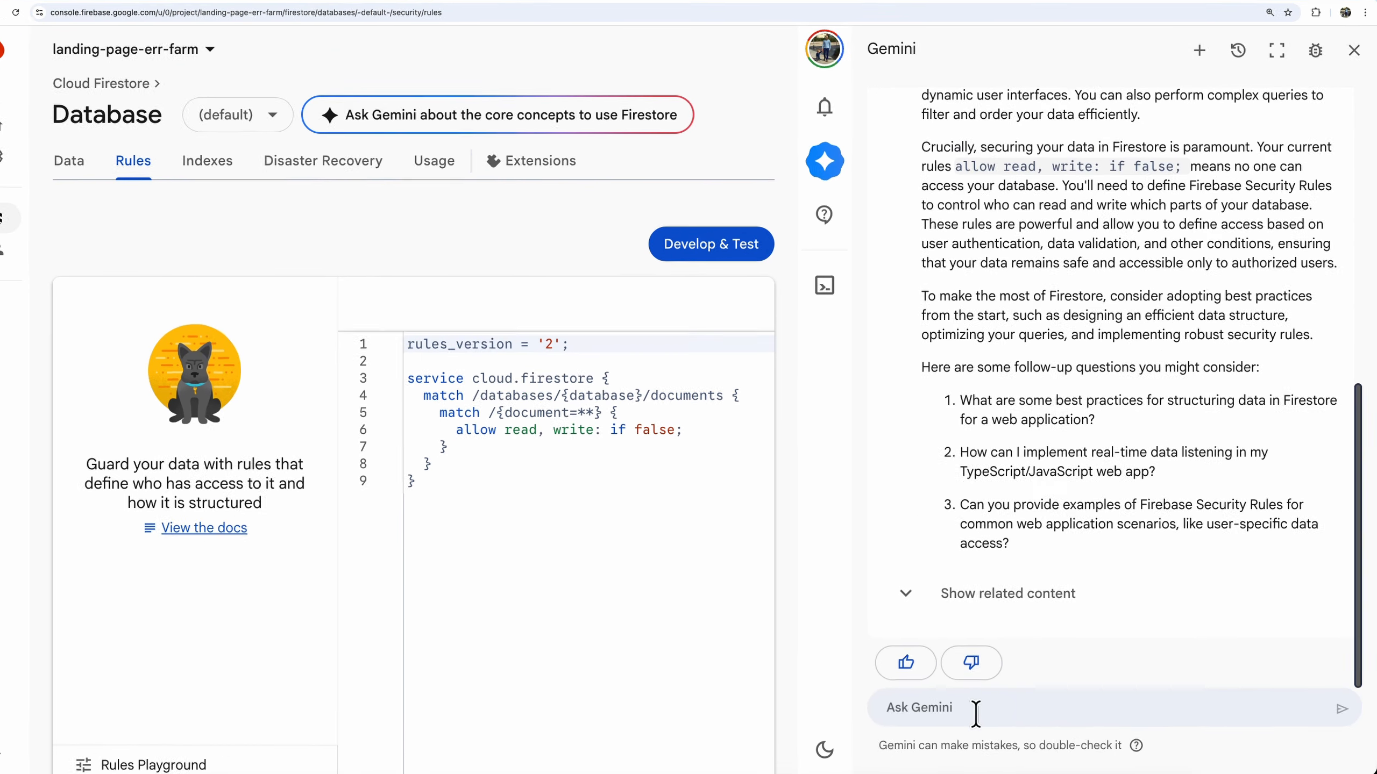
Ask Gemini for security rules for a 'feedback' collection that let only authenticated users read and write only their own data
{"action": "left_click", "coordinate": [986, 711]}
{"action": "type", "text": "I want to have a 'feedback' collection"}
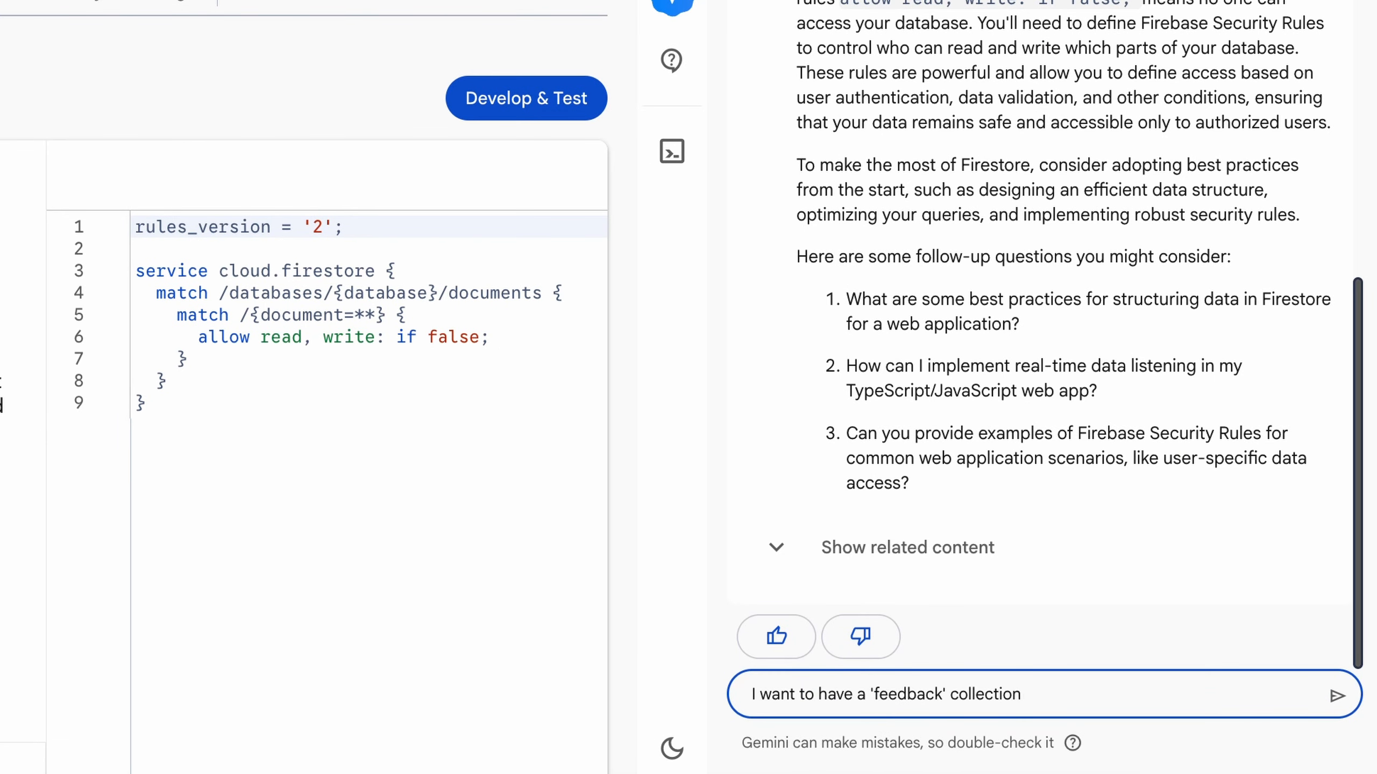
{"action": "type", "text": " and I need security rules that allow only an authenticated user to "}
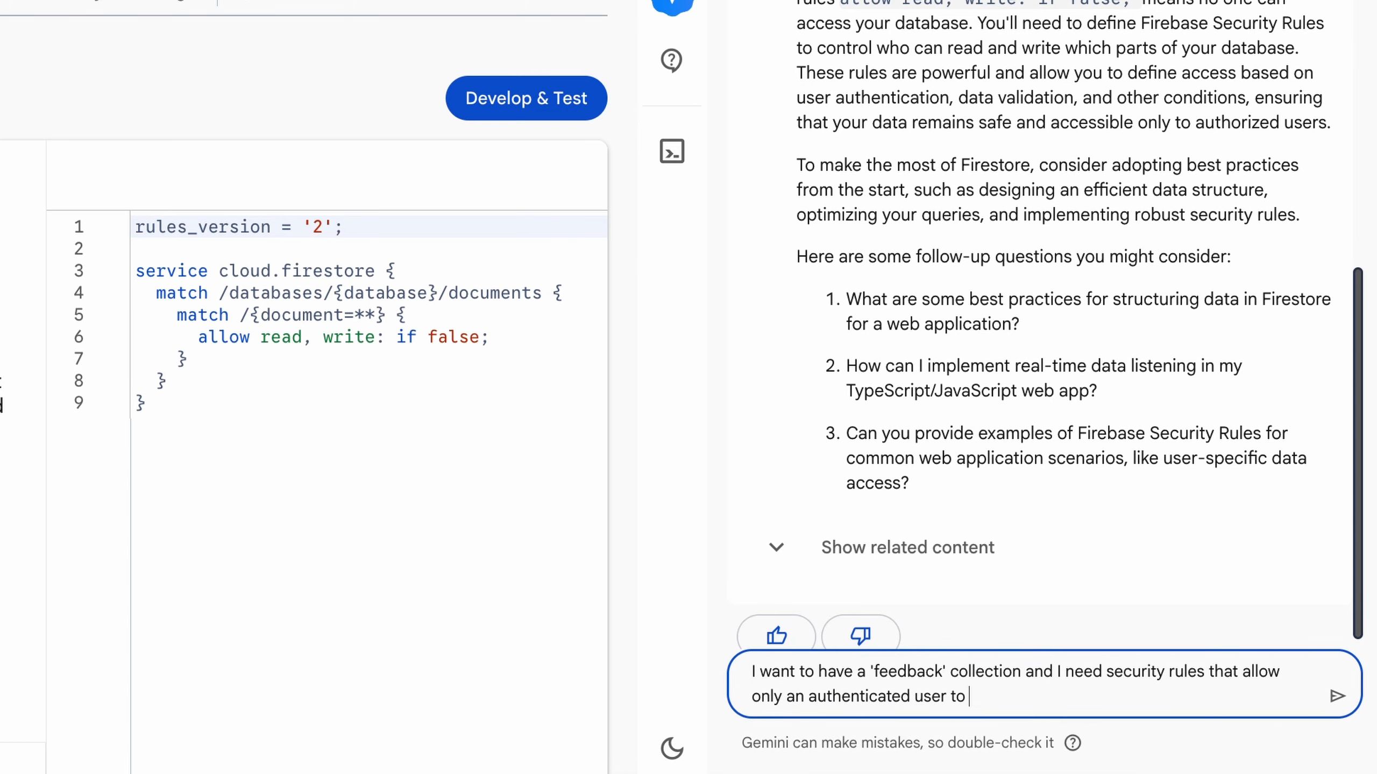
{"action": "type", "text": "read and write only their own data."}
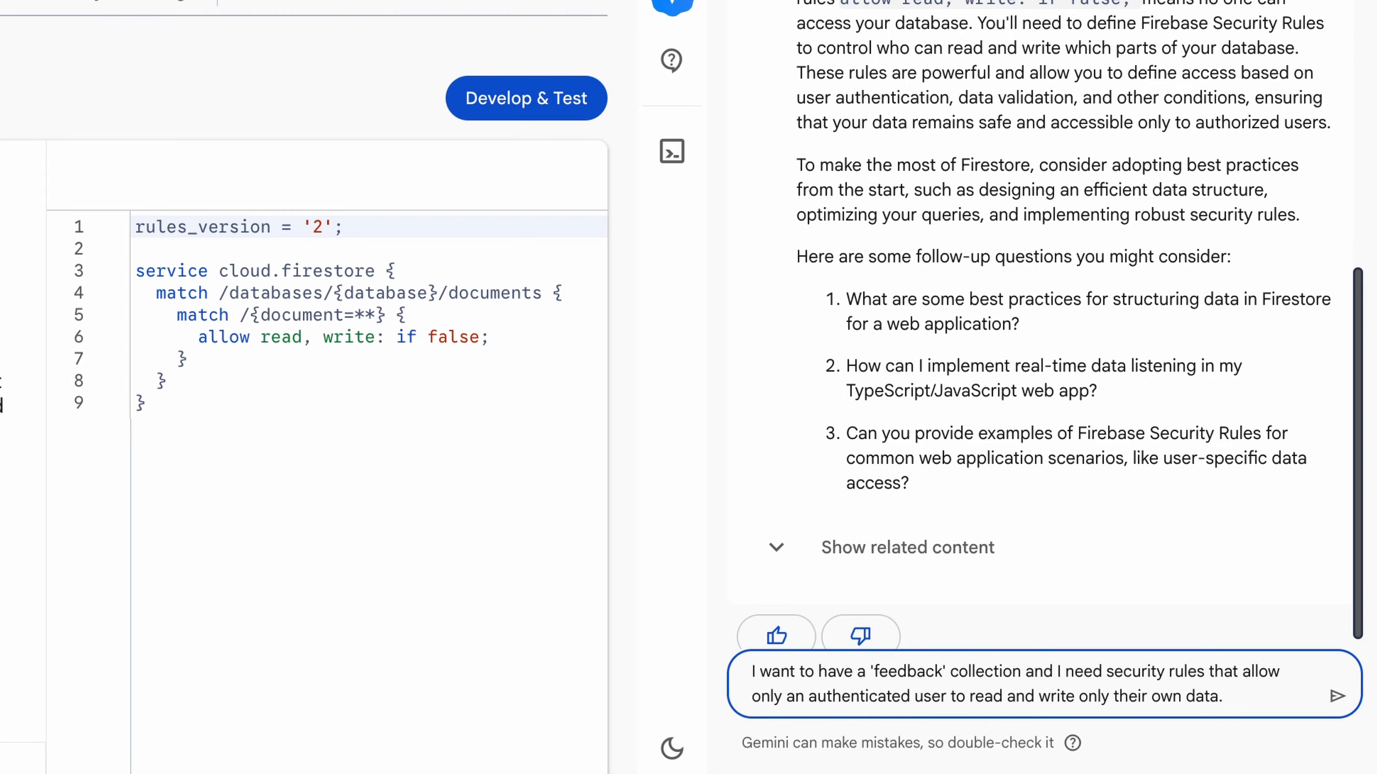
{"action": "key", "text": "Return"}
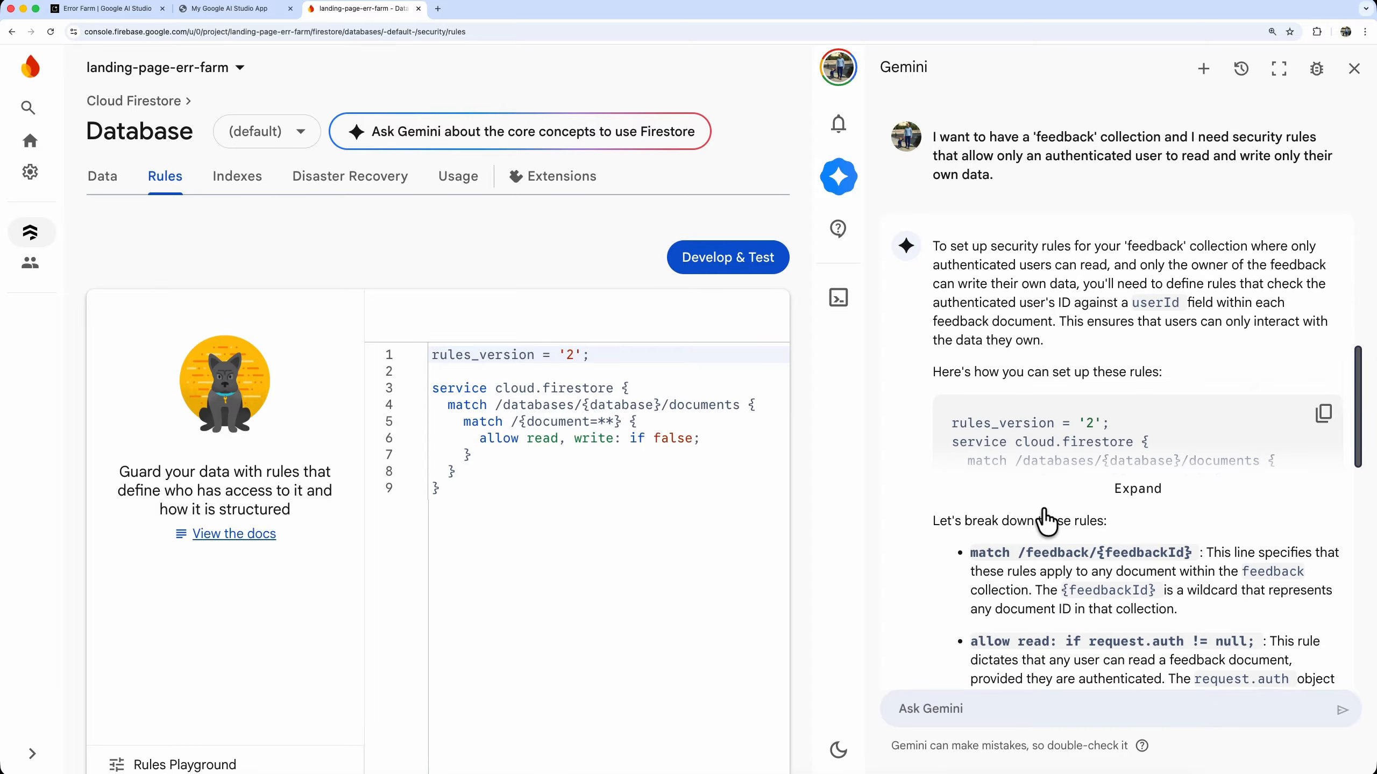
Expand and review Gemini's suggested rules for the feedback collection, including the long lines, and copy the code
{"action": "left_click", "coordinate": [1135, 490]}
{"action": "scroll", "coordinate": [1166, 521], "scroll_direction": "down", "scroll_amount": 2}
{"action": "scroll", "coordinate": [1181, 542], "scroll_direction": "down", "scroll_amount": 2}
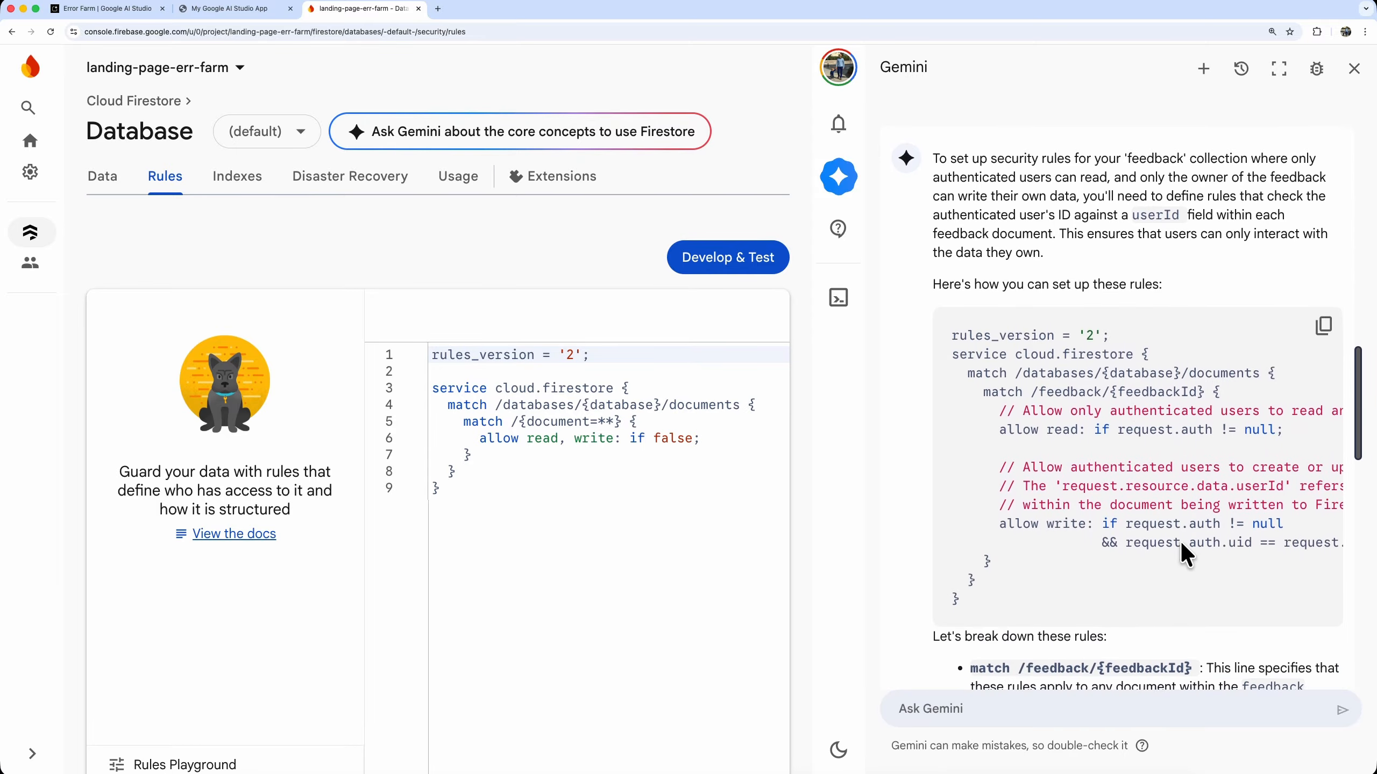
{"action": "scroll", "coordinate": [1179, 588], "scroll_direction": "right", "scroll_amount": 3}
{"action": "scroll", "coordinate": [1179, 592], "scroll_direction": "right", "scroll_amount": 5}
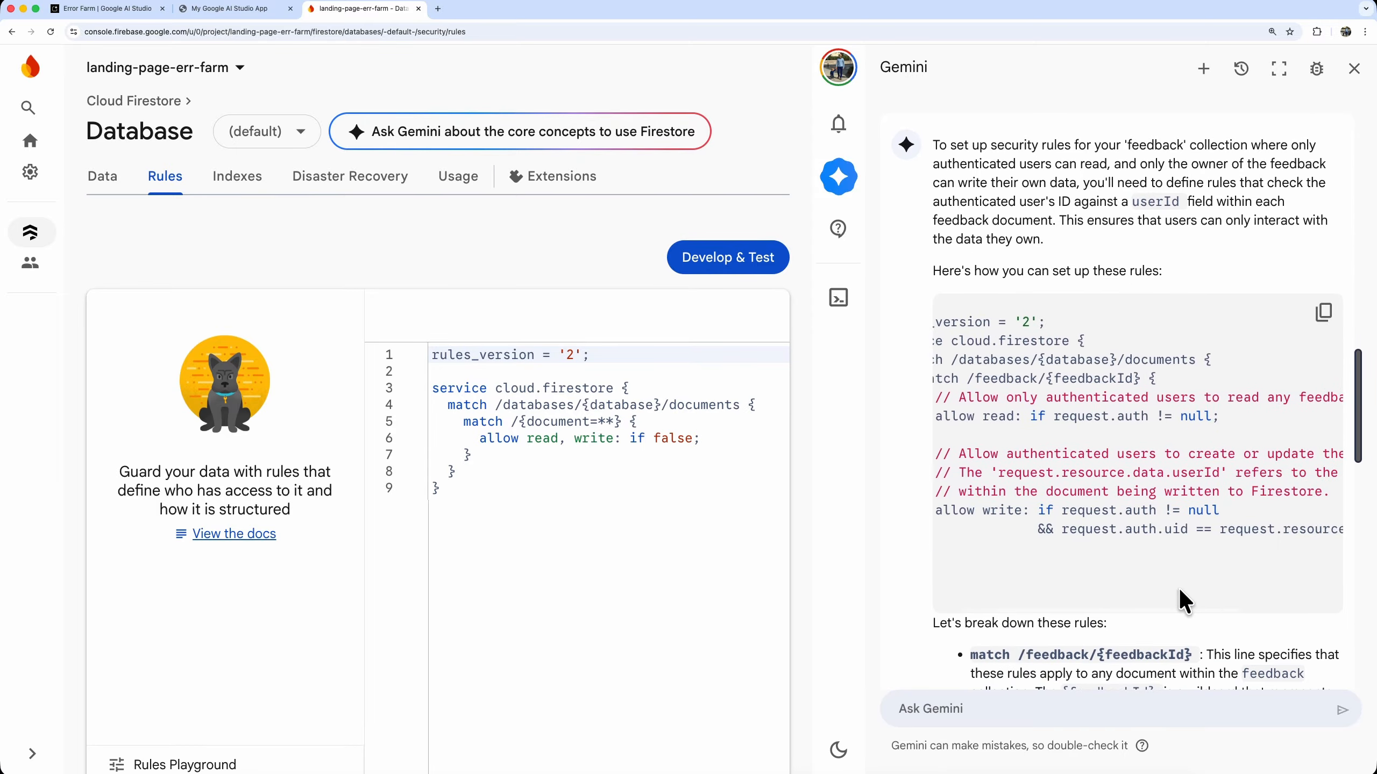
{"action": "scroll", "coordinate": [1179, 592], "scroll_direction": "left", "scroll_amount": 8}
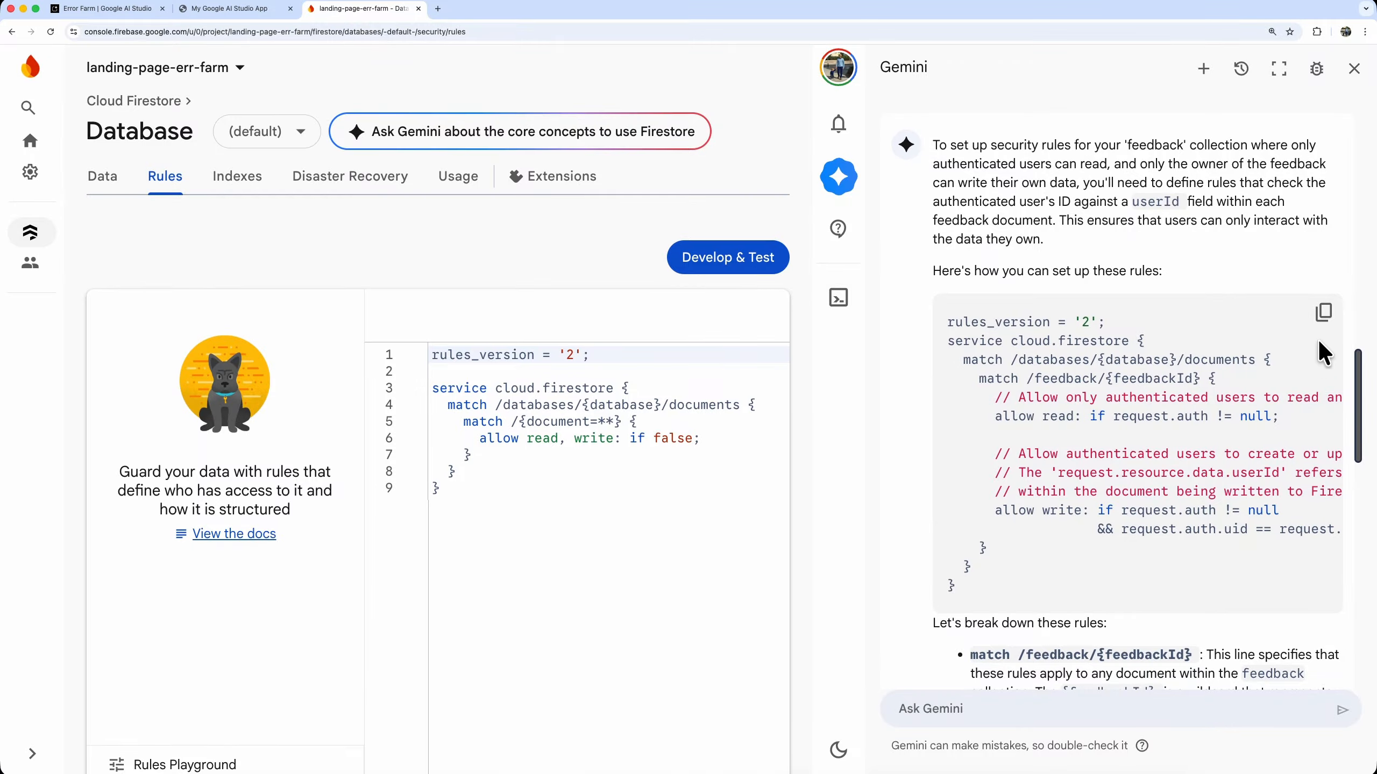
{"action": "left_click", "coordinate": [1323, 314]}
Close Gemini and replace all existing Firestore rules with the copied feedback collection rules
{"action": "left_click", "coordinate": [1353, 68]}
{"action": "left_click", "coordinate": [707, 487]}
{"action": "left_click_drag", "start_coordinate": [707, 488], "coordinate": [431, 354]}
{"action": "key", "text": "BackSpace"}
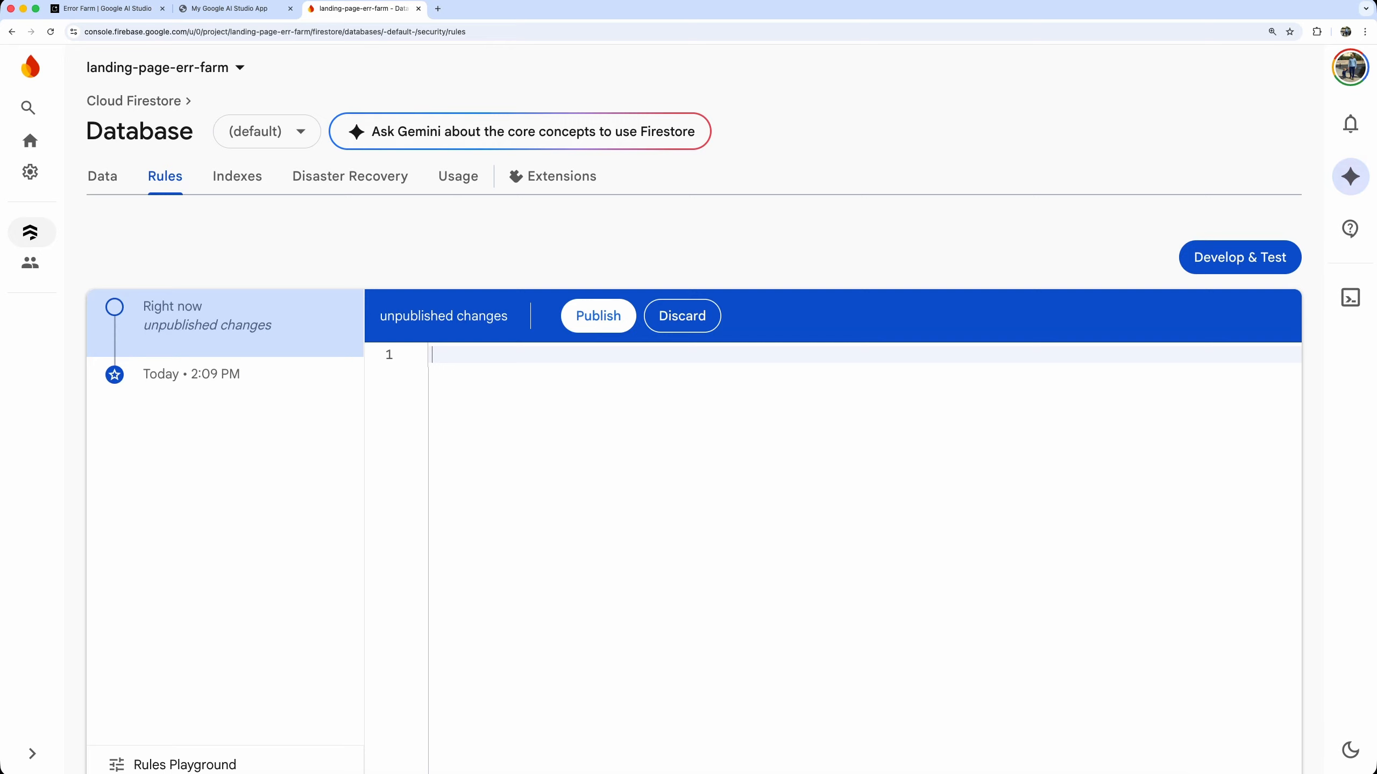
{"action": "right_click", "coordinate": [475, 361]}
{"action": "left_click", "coordinate": [505, 442]}
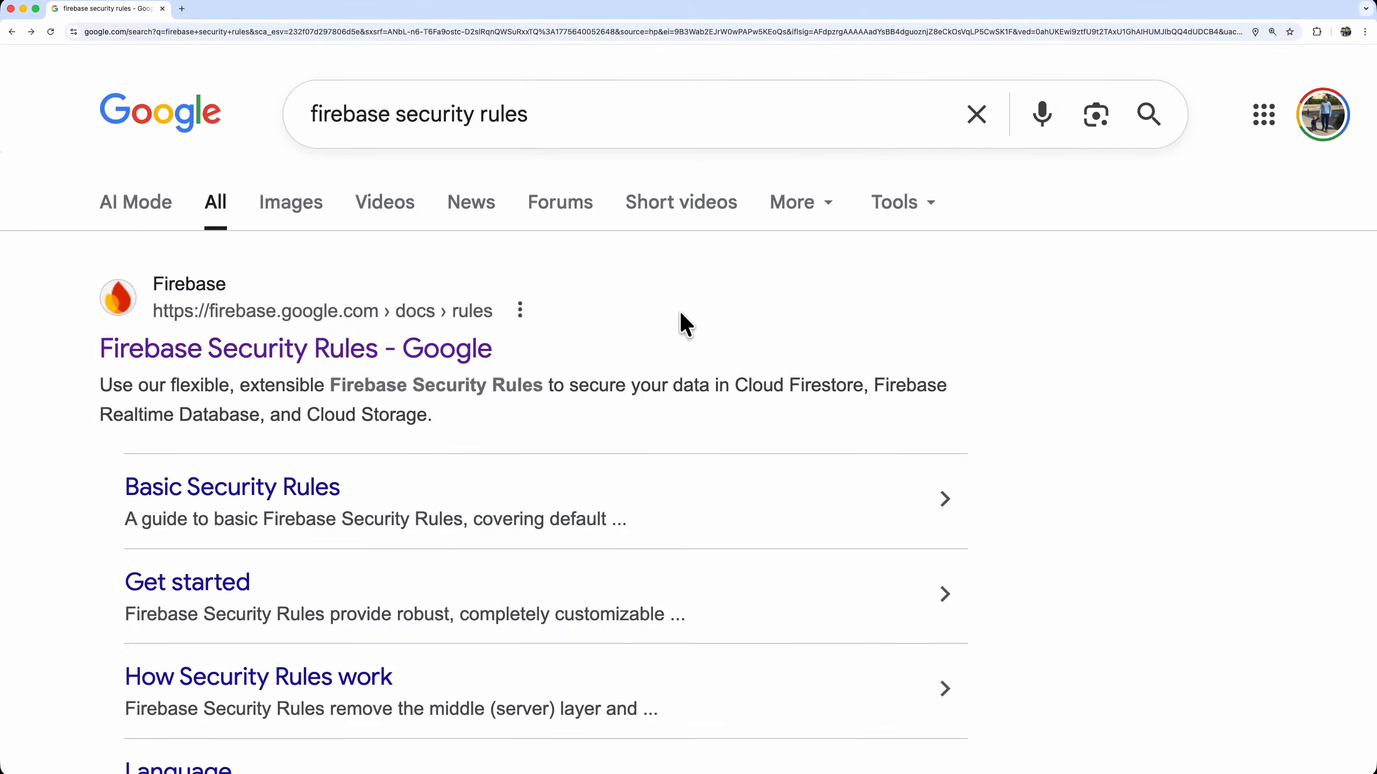
Open the Firebase Security Rules documentation and examine the Basic Security Rules examples, including content-owner only access
{"action": "left_click", "coordinate": [431, 351]}
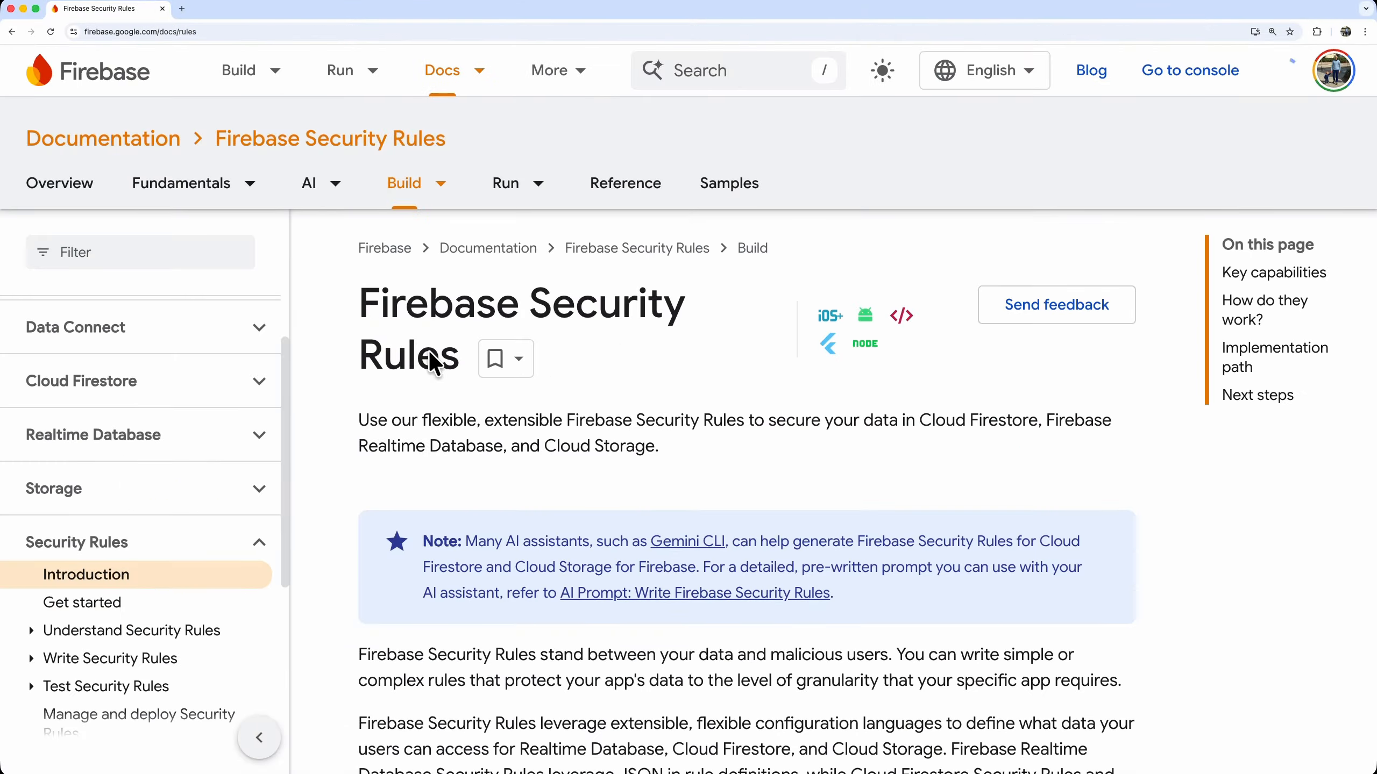
{"action": "left_click", "coordinate": [129, 659]}
{"action": "scroll", "coordinate": [131, 667], "scroll_direction": "down", "scroll_amount": 4}
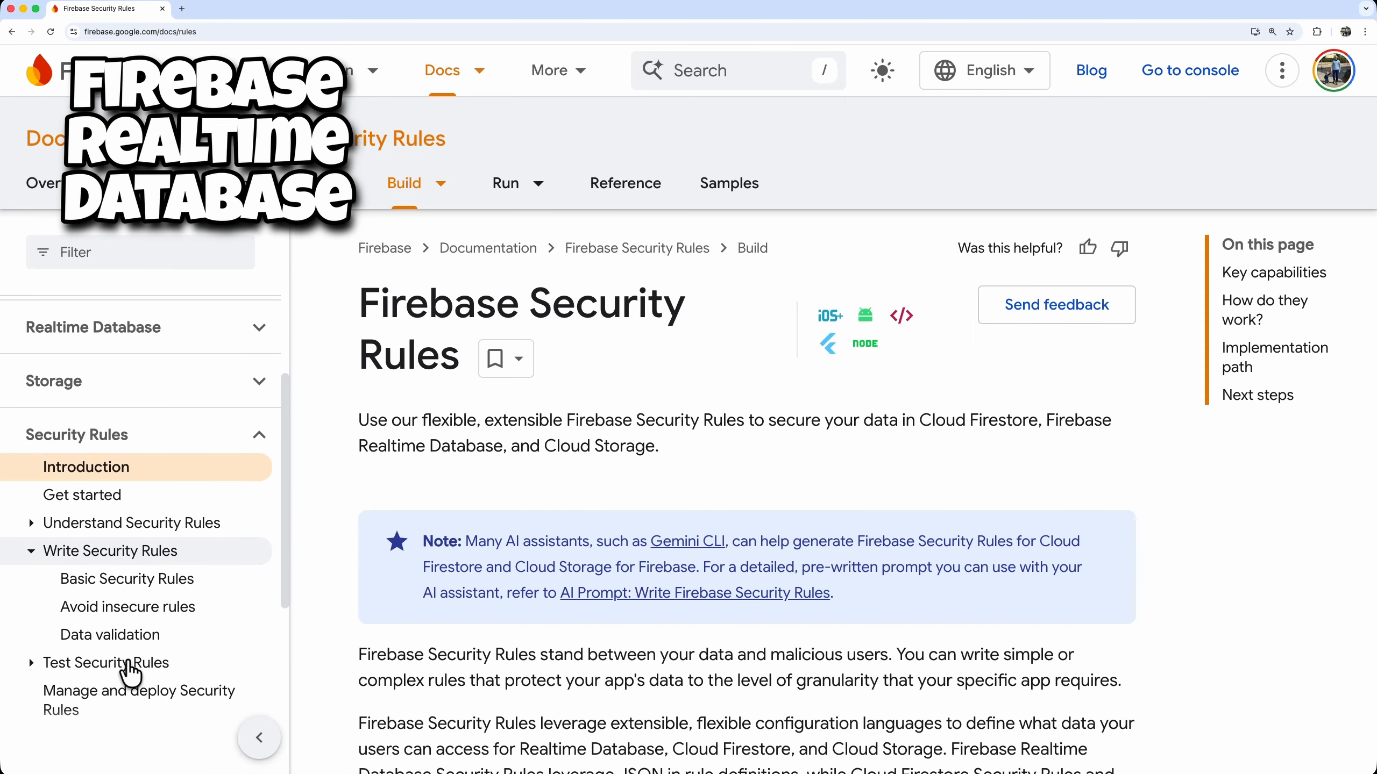
{"action": "left_click", "coordinate": [144, 578]}
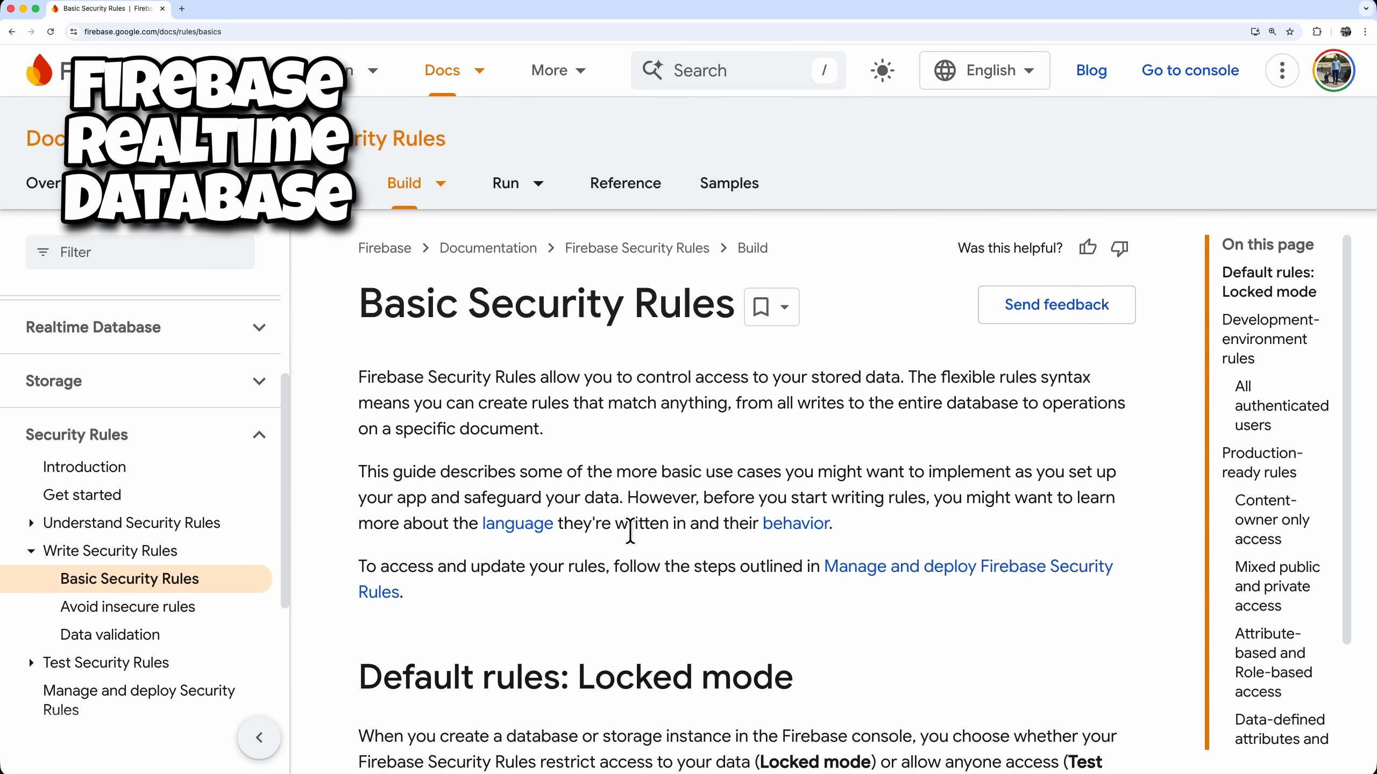
{"action": "scroll", "coordinate": [631, 529], "scroll_direction": "down", "scroll_amount": 10}
{"action": "scroll", "coordinate": [631, 529], "scroll_direction": "down", "scroll_amount": 13}
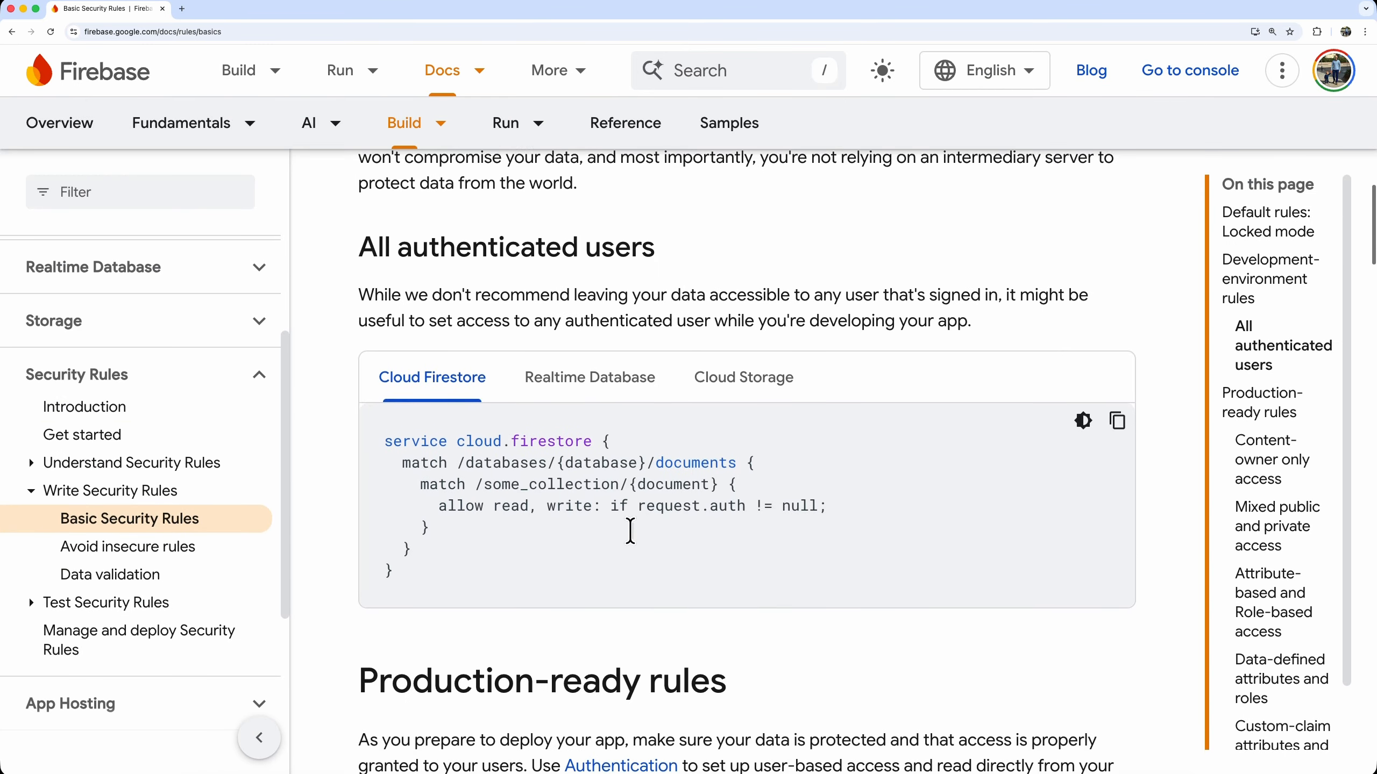
{"action": "scroll", "coordinate": [630, 531], "scroll_direction": "down", "scroll_amount": 15}
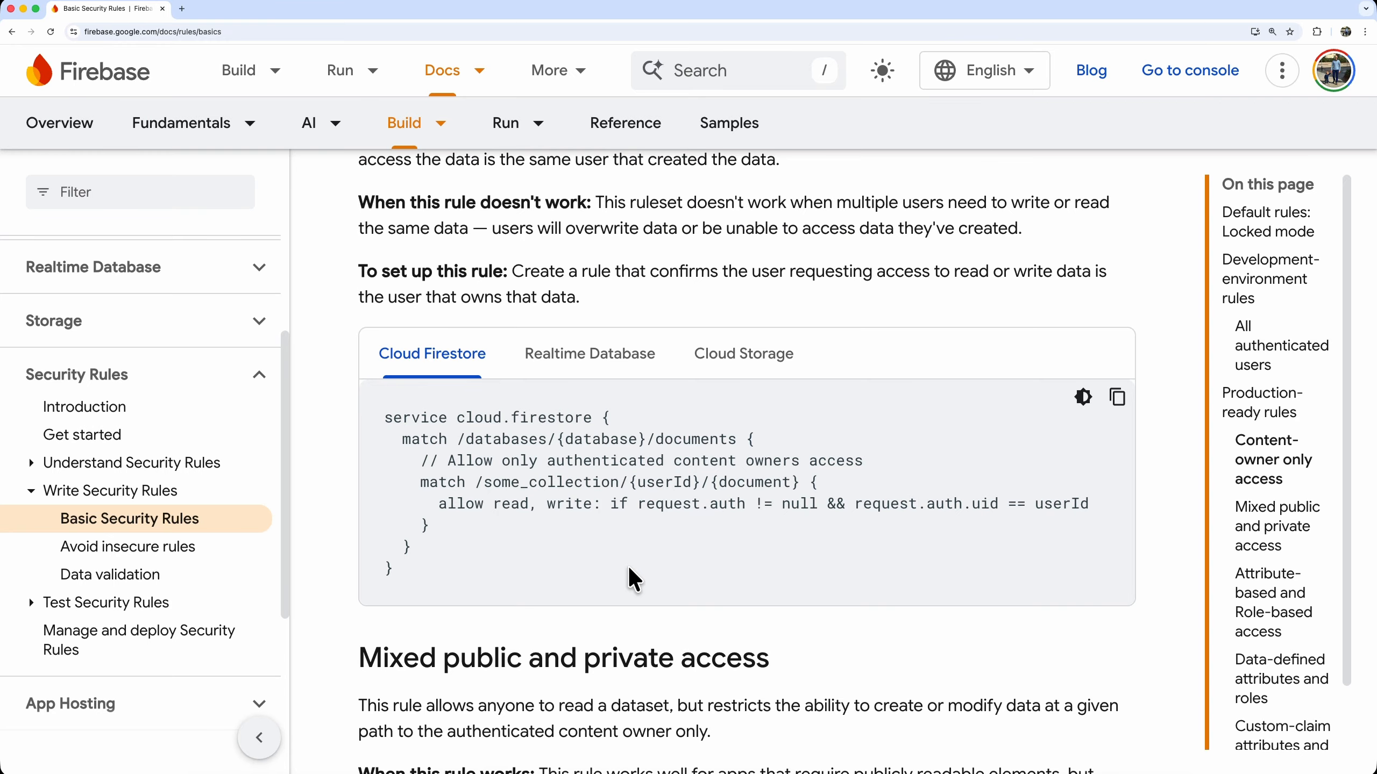
{"action": "left_click", "coordinate": [583, 362]}
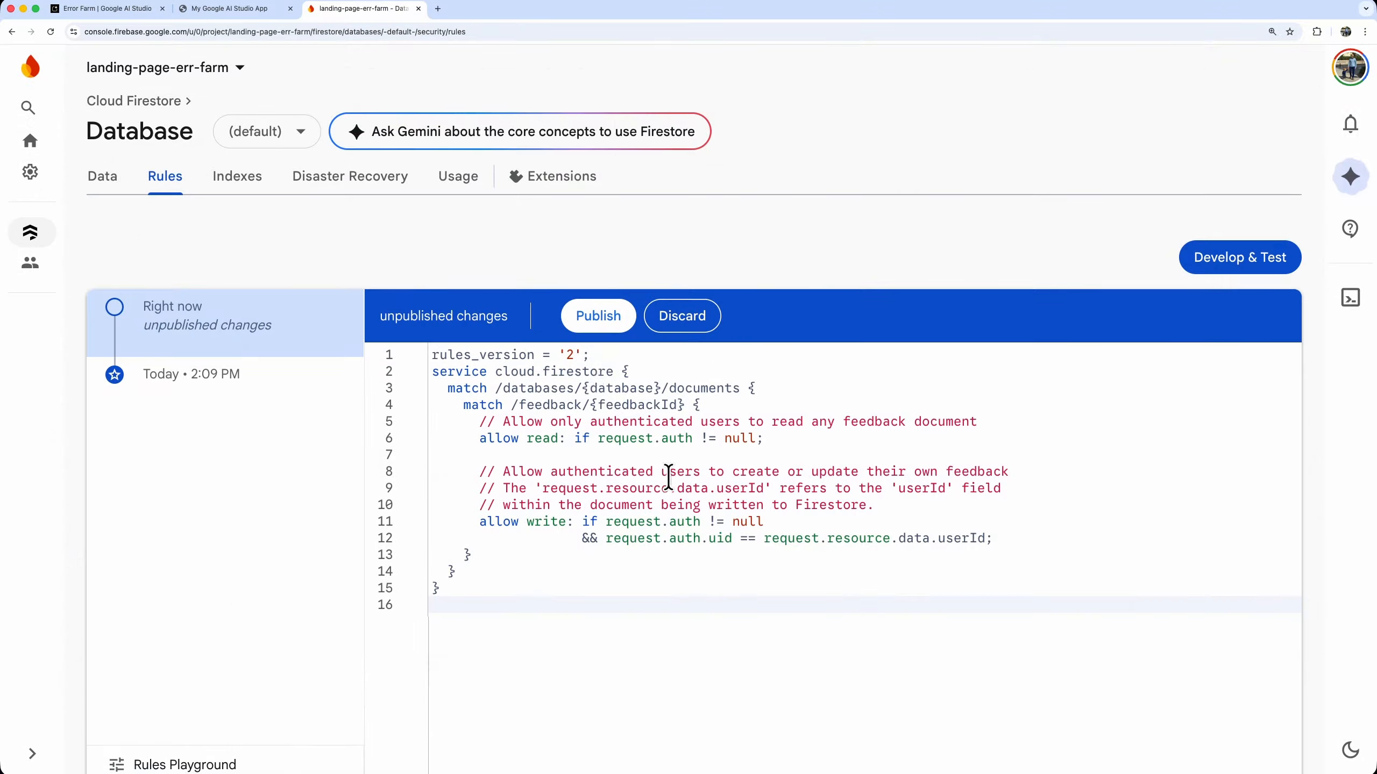
Publish the edited Firestore security rules in the Firebase console
{"action": "left_click", "coordinate": [601, 316]}
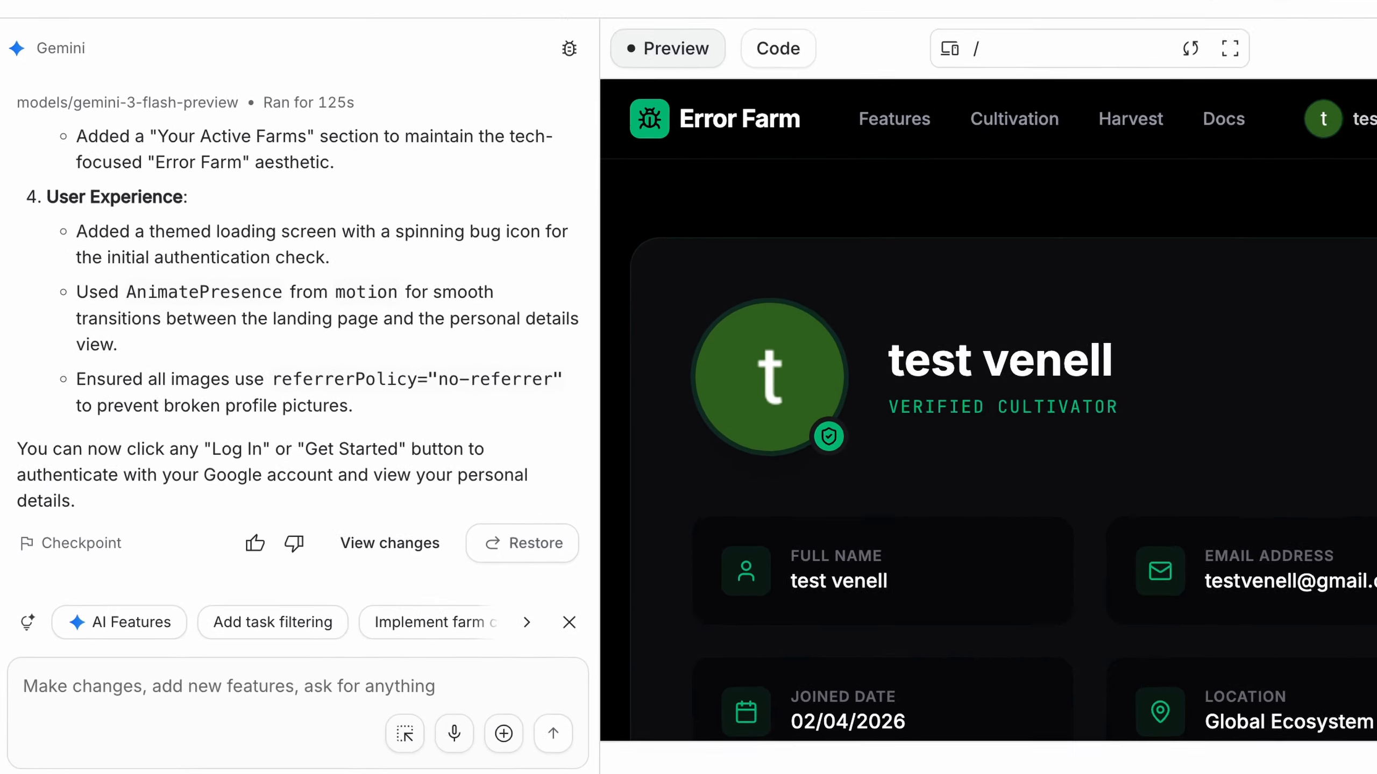
In Google AI Studio, write a prompt for an authenticated-only feedback page that saves submissions to the default Firestore instance using these security rules
{"action": "type", "text": "Add a feedback page "}
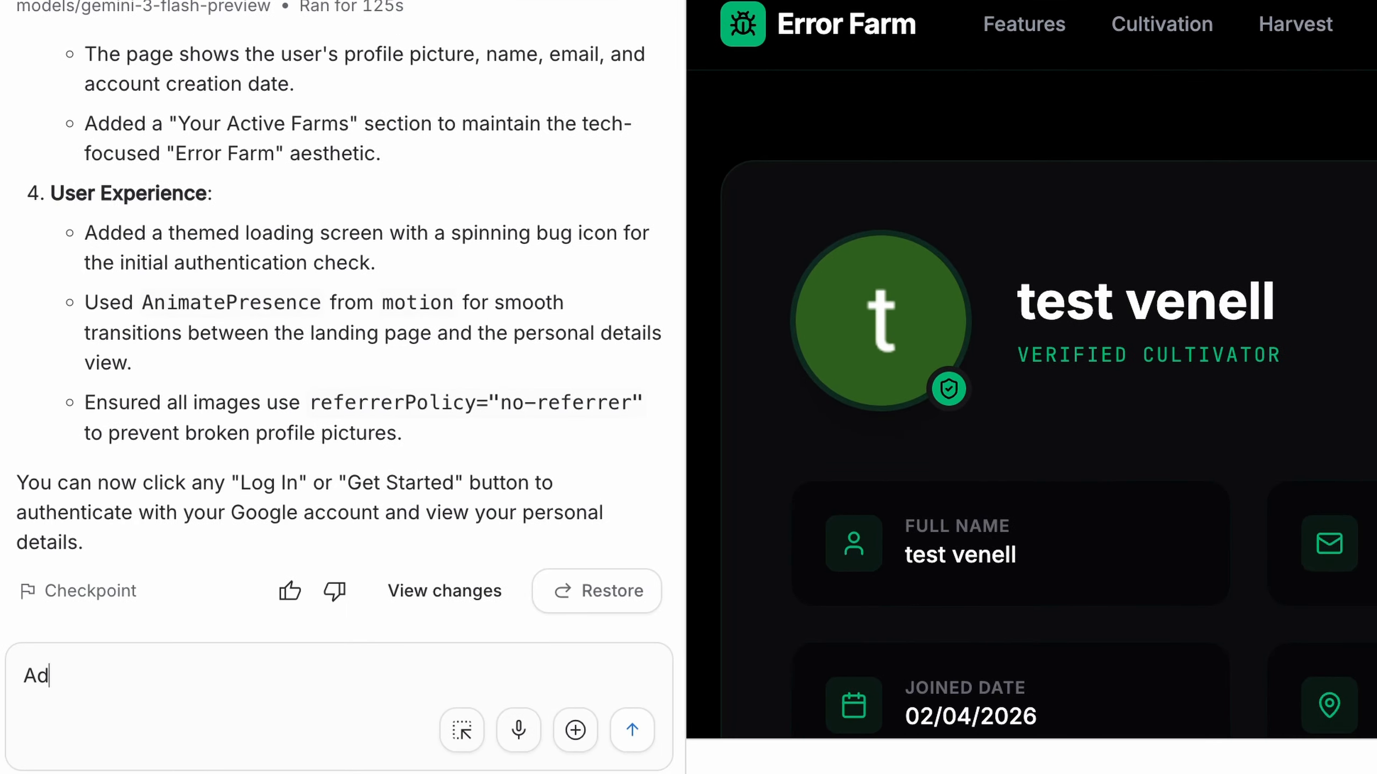
{"action": "type", "text": "for authenticated use"}
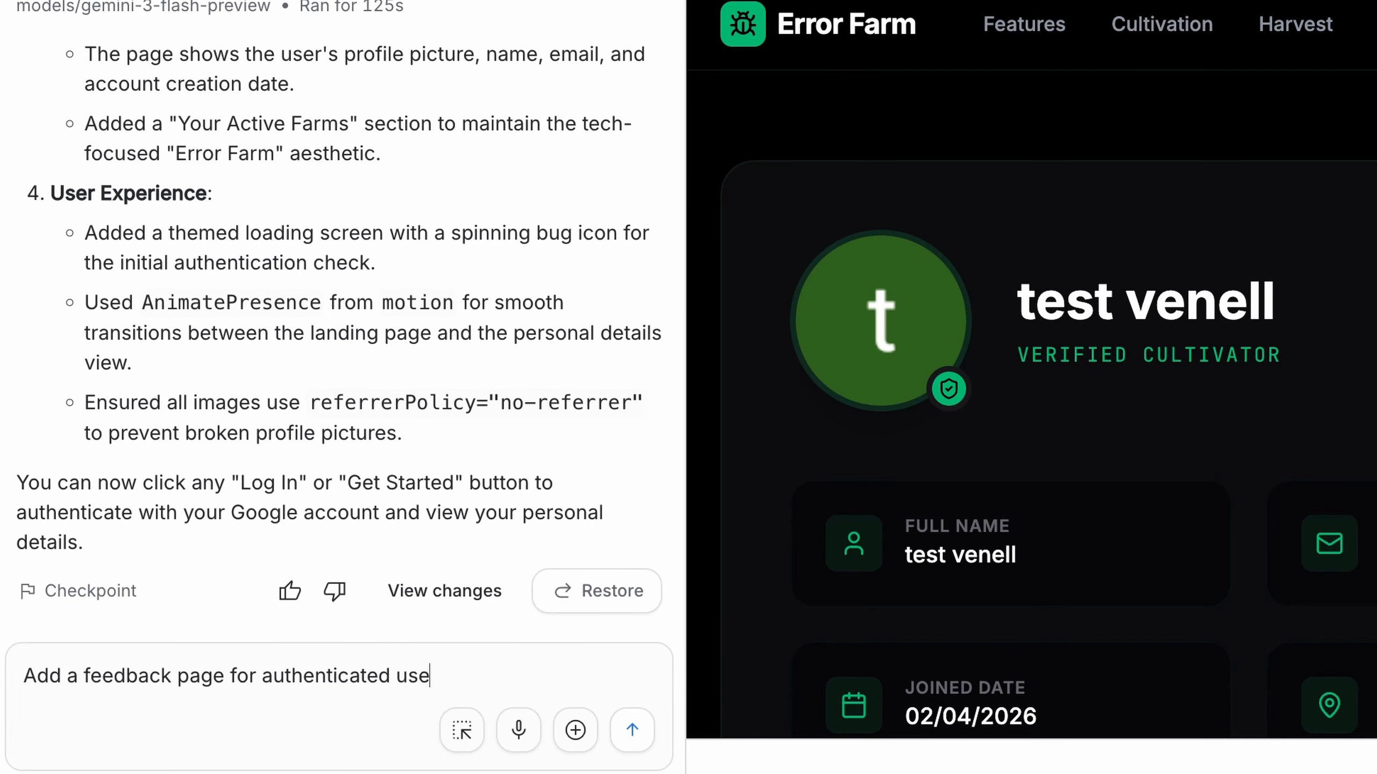
{"action": "type", "text": "rs only. Save feedback submis"}
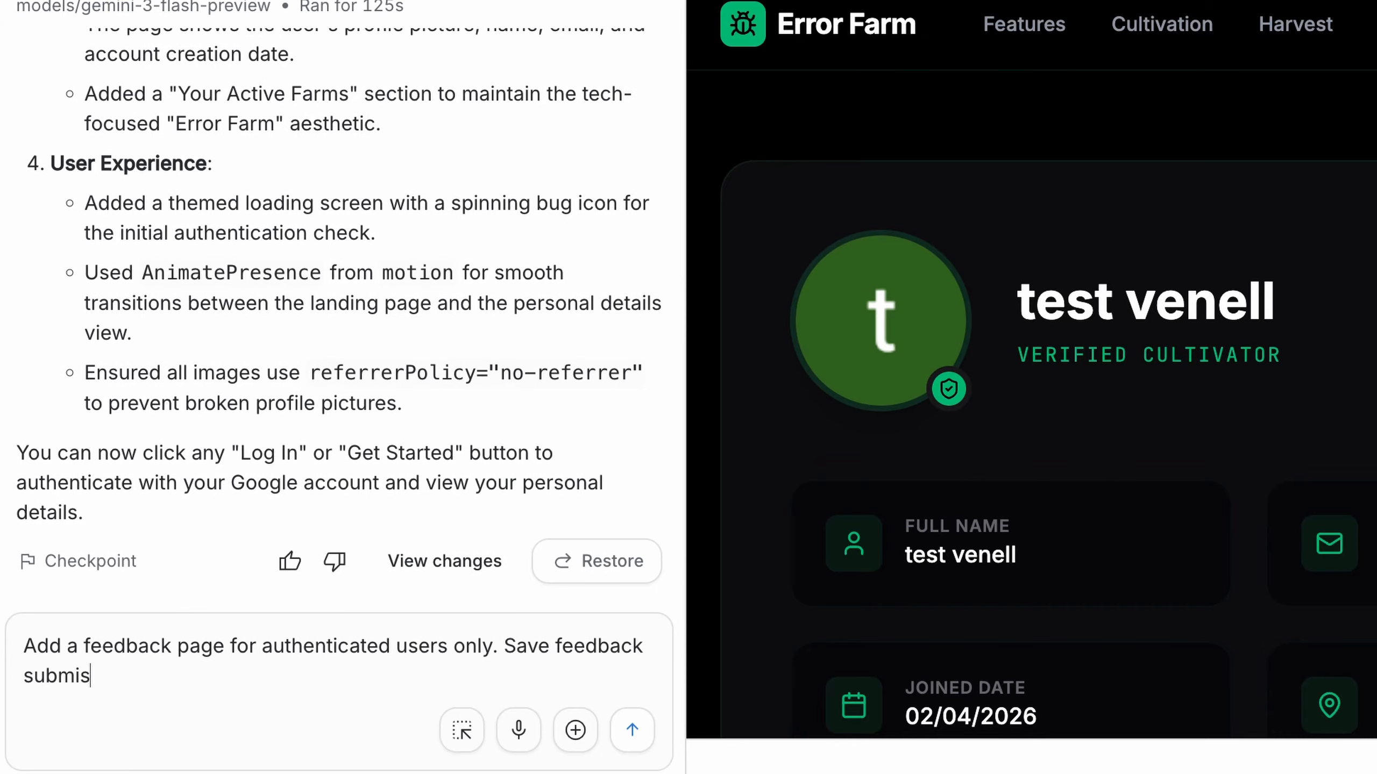
{"action": "type", "text": "sions to my default Firestore instance using these rules:"}
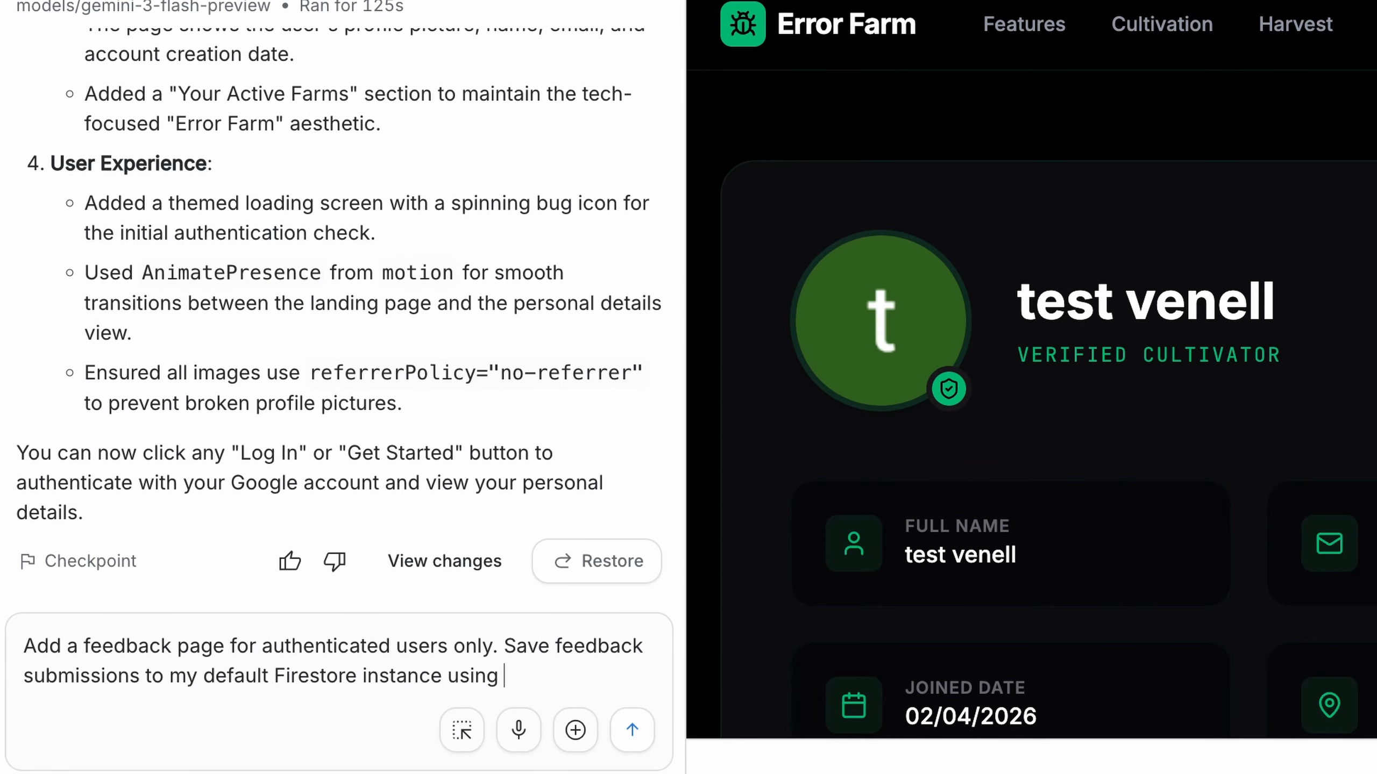
{"action": "key", "text": "BackSpace"}
{"action": "key", "text": "BackSpace"}
{"action": "key", "text": "BackSpace"}
{"action": "key", "text": "BackSpace"}
{"action": "key", "text": "BackSpace"}
{"action": "key", "text": "BackSpace"}
{"action": "type", "text": "security rules:"}
{"action": "key", "text": "Return"}
{"action": "key", "text": "Return"}
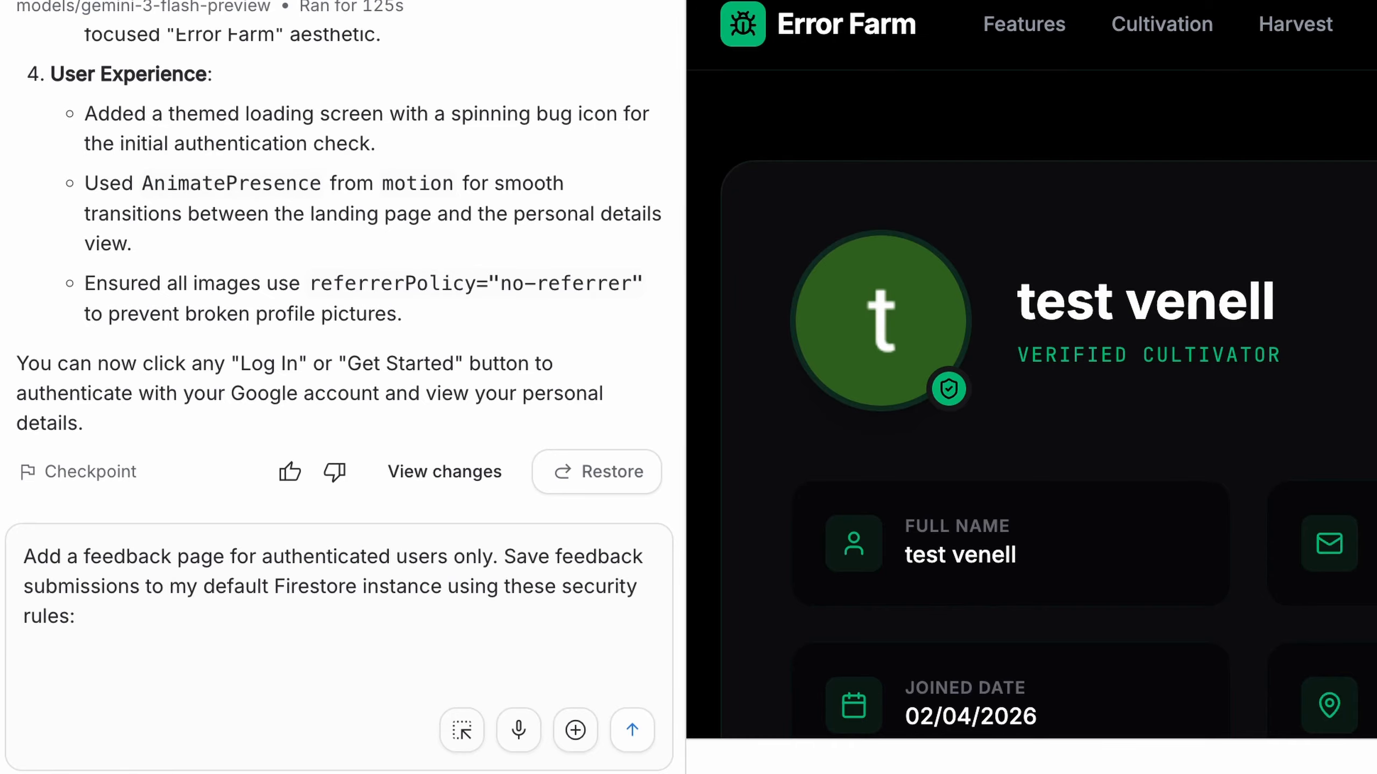
Paste the copied Firestore rules at the end of the prompt and send it
{"action": "right_click", "coordinate": [57, 666]}
{"action": "left_click", "coordinate": [92, 713]}
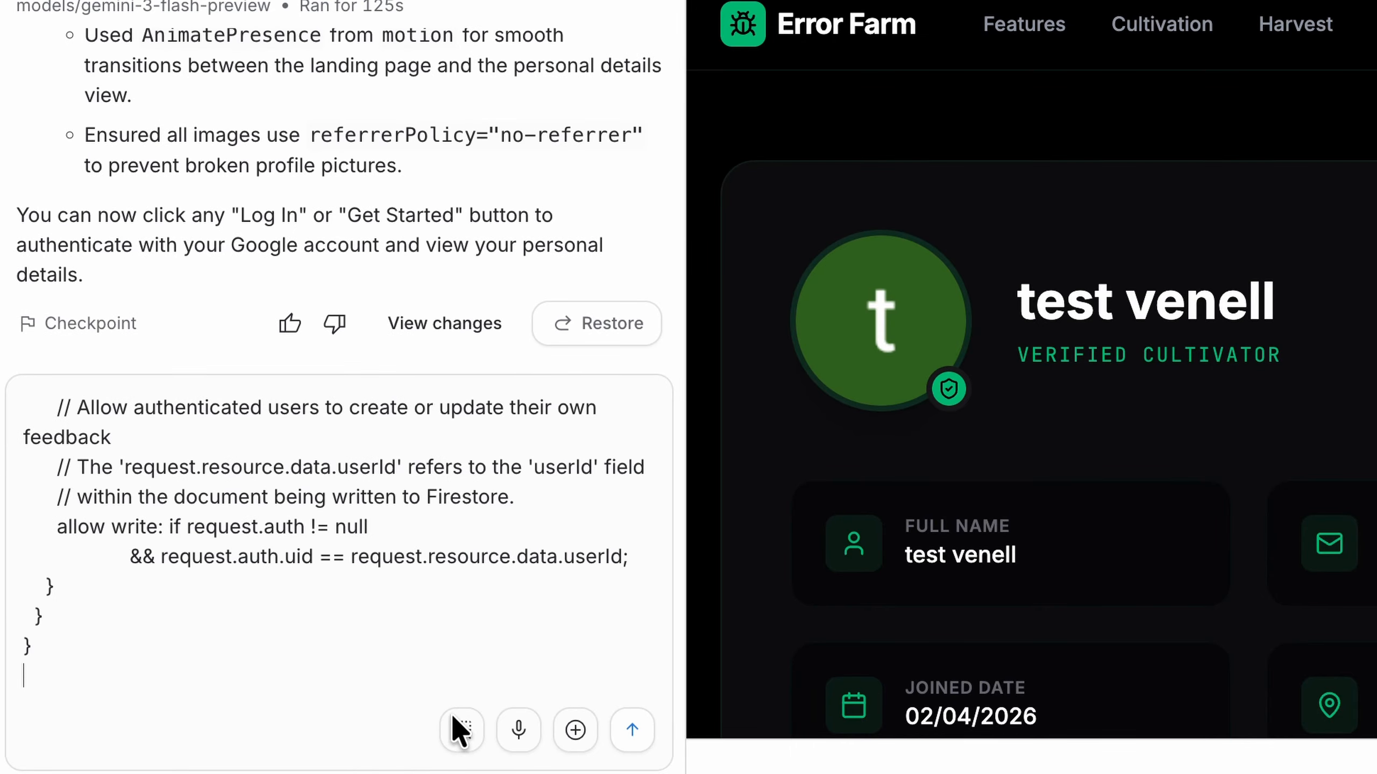
{"action": "left_click", "coordinate": [632, 731]}
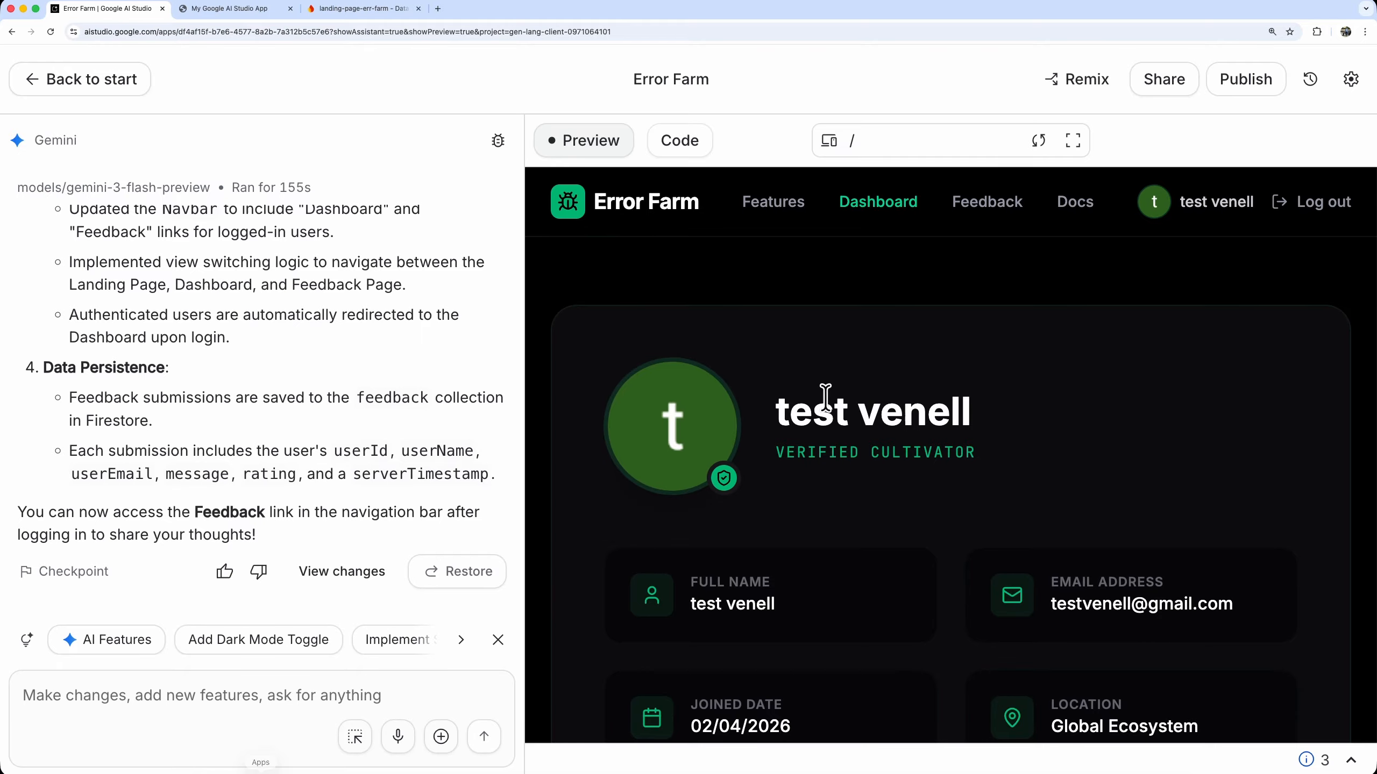
Open the Feedback page in the app preview and submit a four-star rating with the message "Beep boop just testing"
{"action": "left_click", "coordinate": [986, 205]}
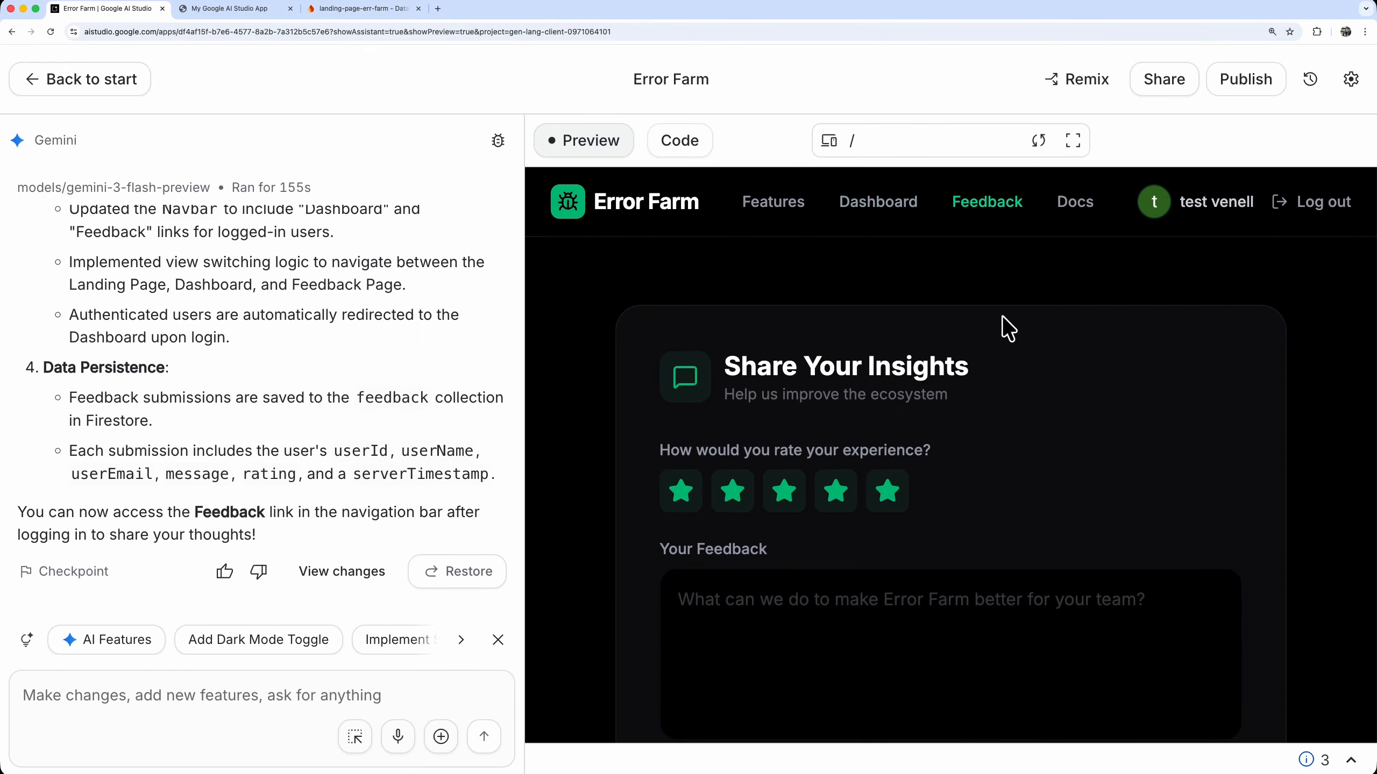
{"action": "scroll", "coordinate": [1002, 316], "scroll_direction": "down", "scroll_amount": 2}
{"action": "left_click", "coordinate": [835, 403]}
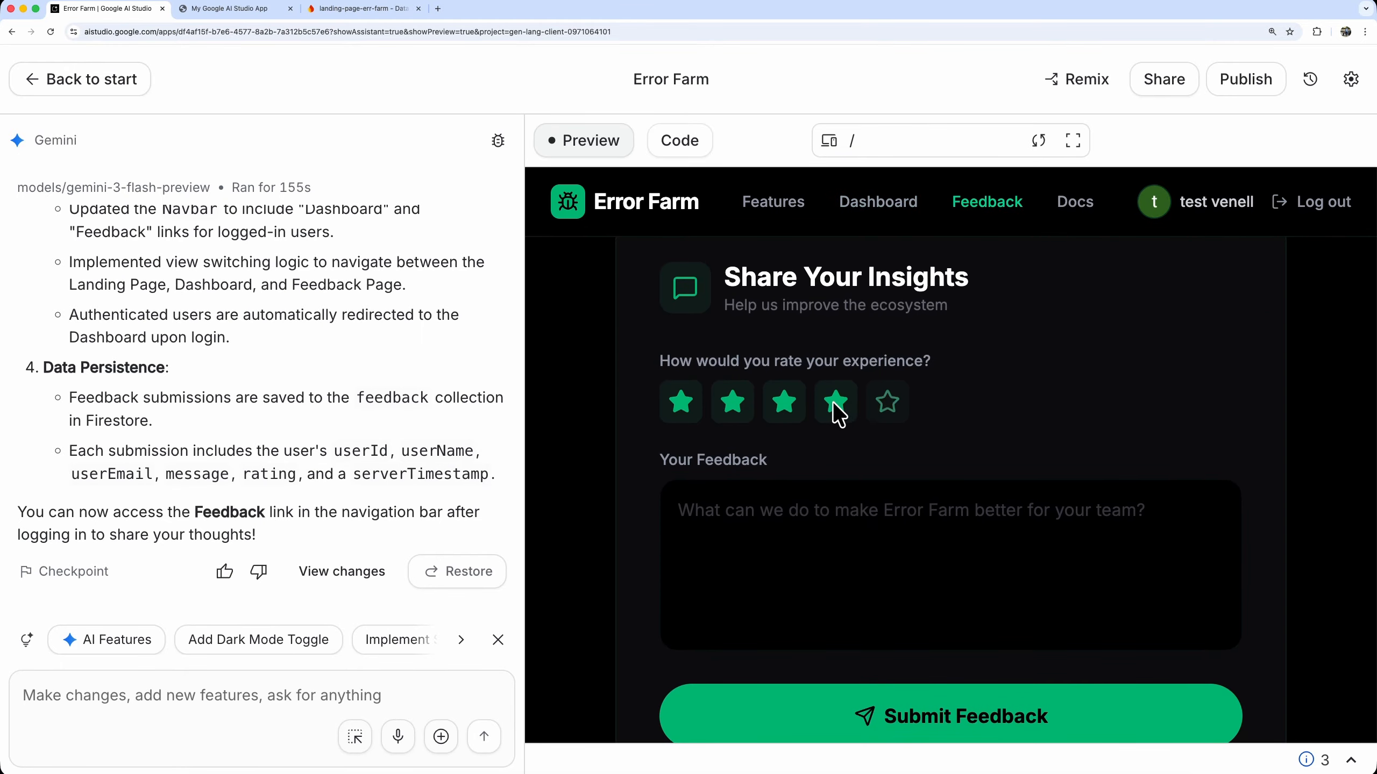
{"action": "left_click", "coordinate": [819, 500]}
{"action": "type", "text": "Beep boop just testing"}
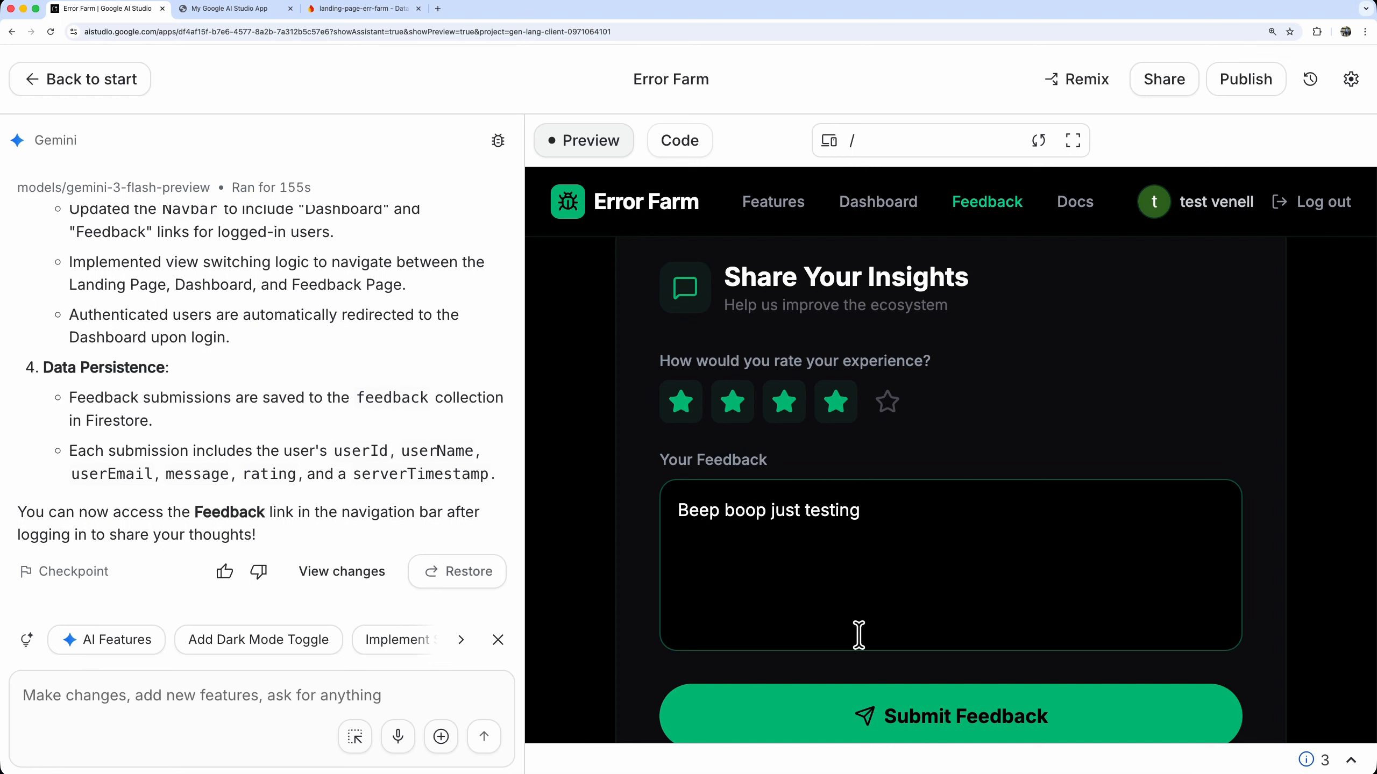
{"action": "left_click", "coordinate": [889, 715]}
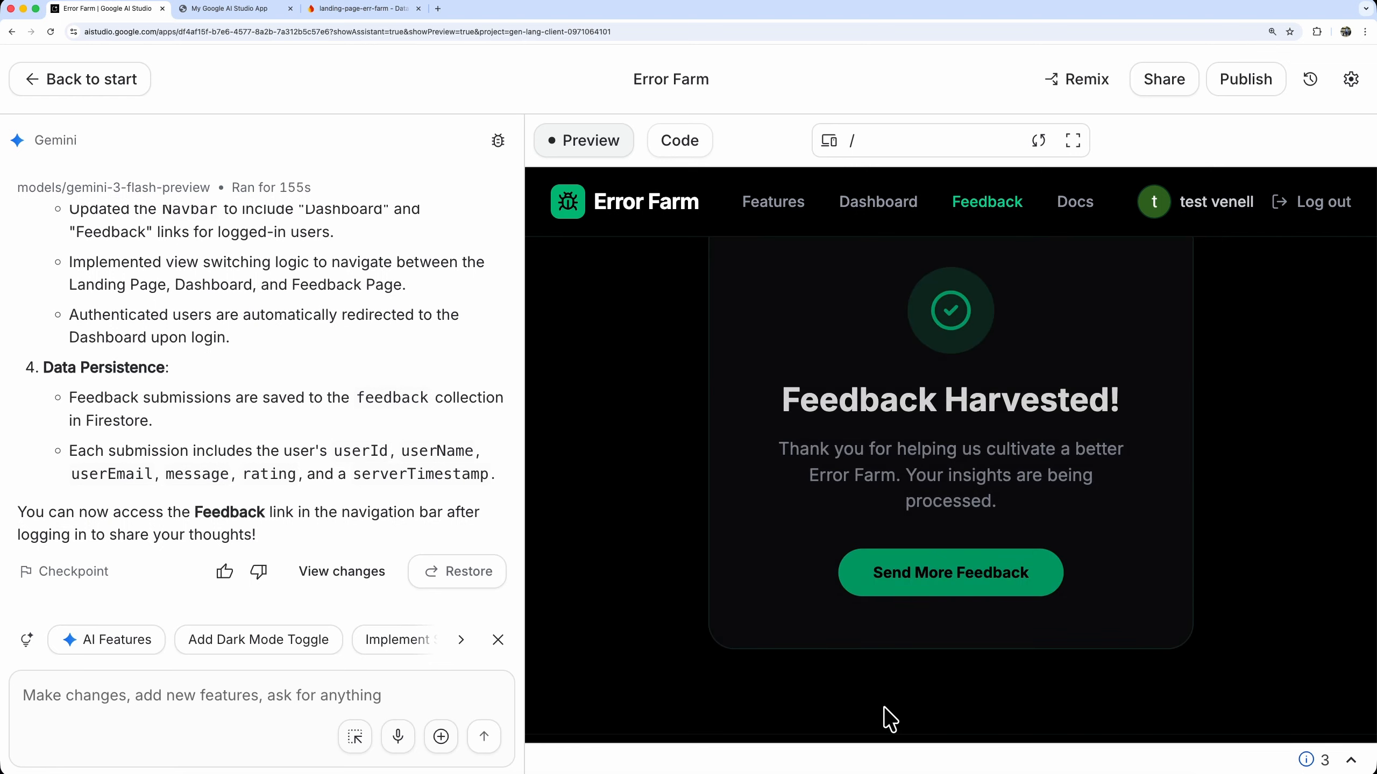